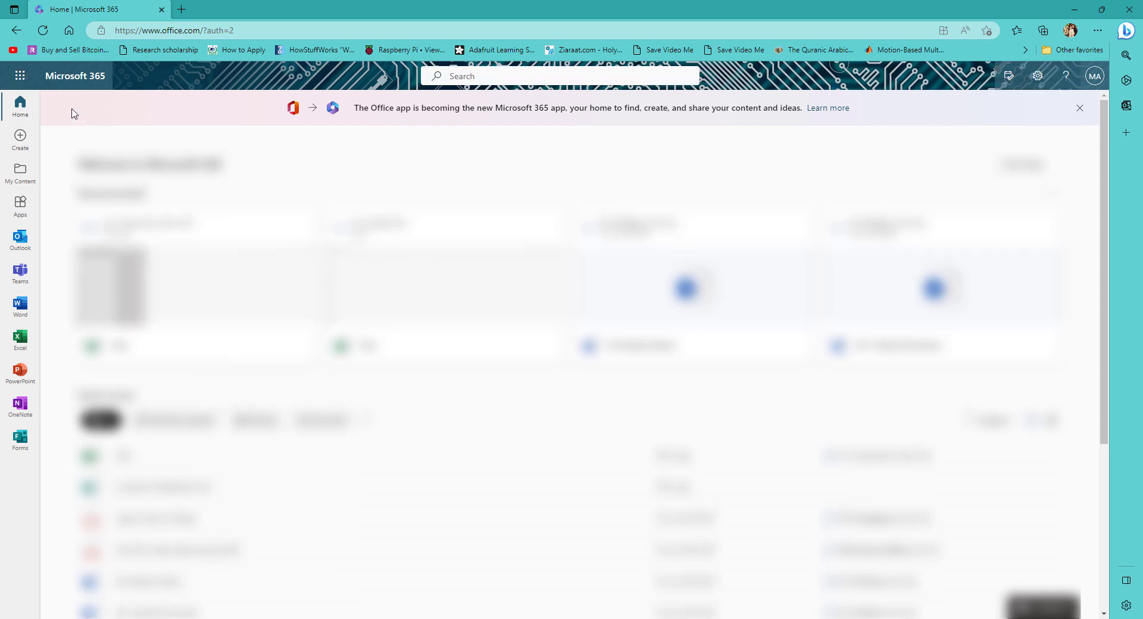
Open Microsoft Forms from the Microsoft 365 home page and create a new blank form.
{"action": "left_click", "coordinate": [24, 77]}
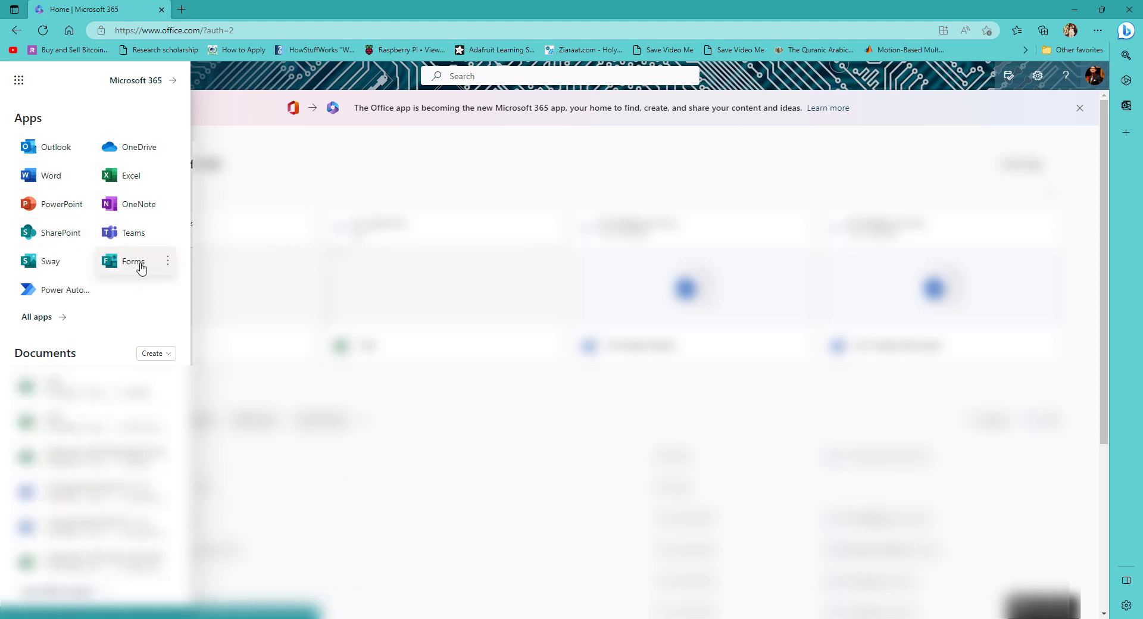
{"action": "left_click", "coordinate": [132, 268]}
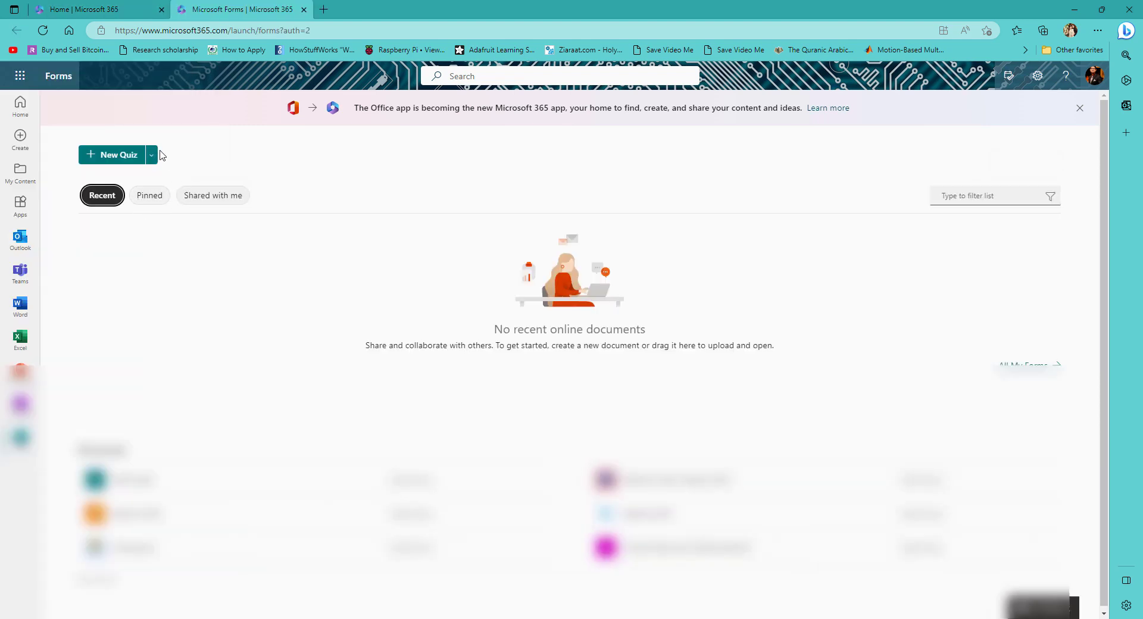
{"action": "left_click", "coordinate": [152, 155]}
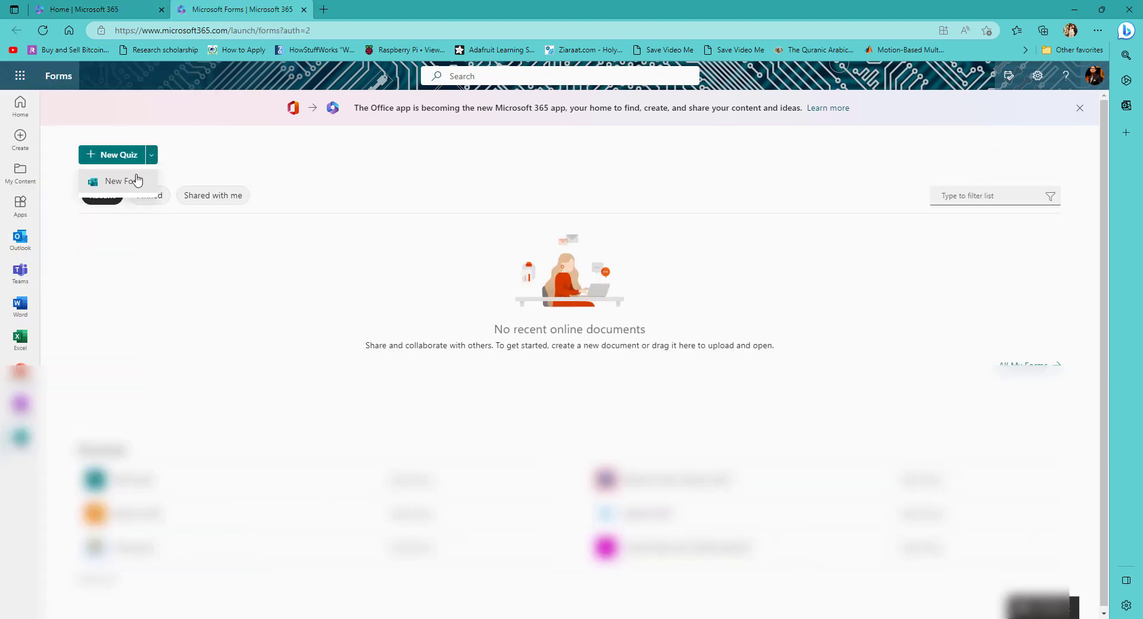
{"action": "left_click", "coordinate": [124, 182]}
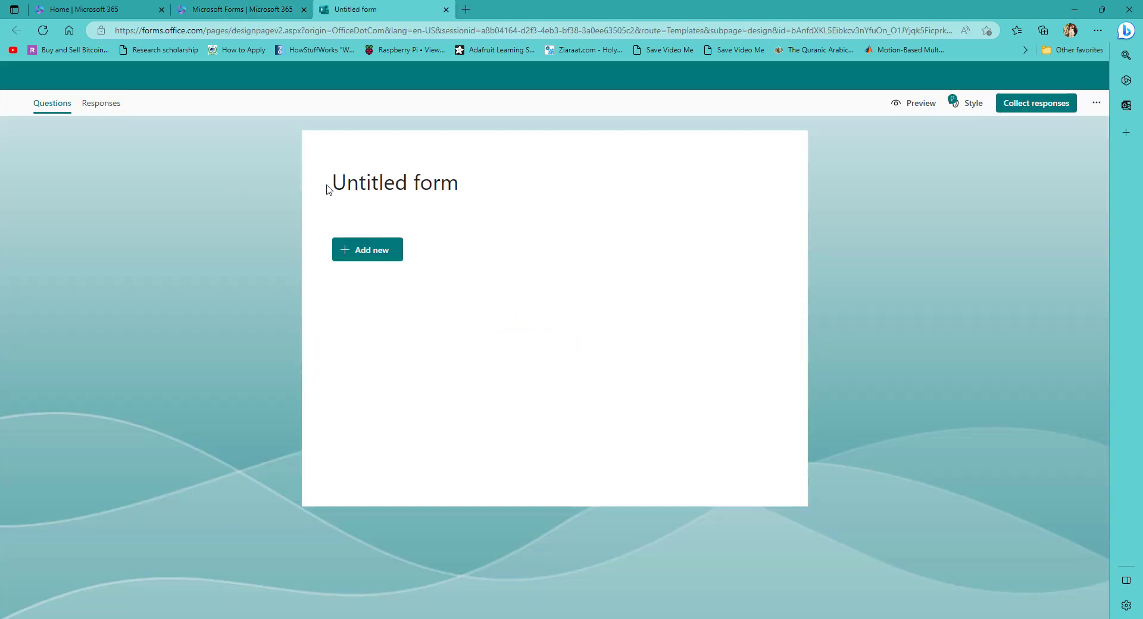
Title the form "Customer Feedback Form" and describe it as "This form is going to collect customer feedback related to their experience at XYZ Store.".
{"action": "left_click", "coordinate": [386, 184]}
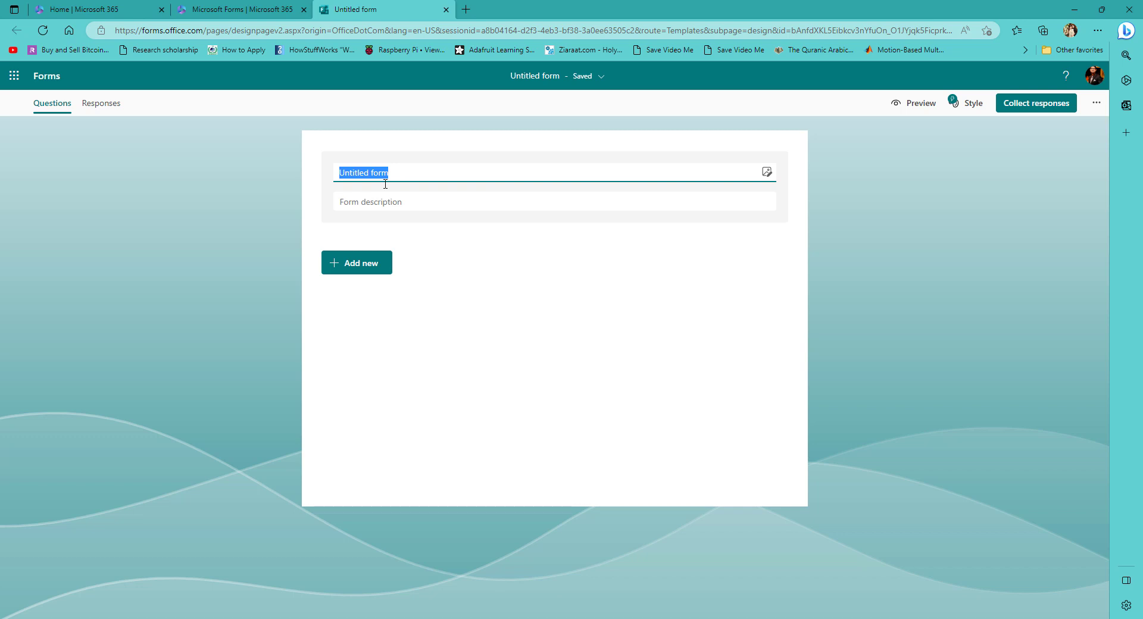
{"action": "type", "text": "Customer Feedback Form"}
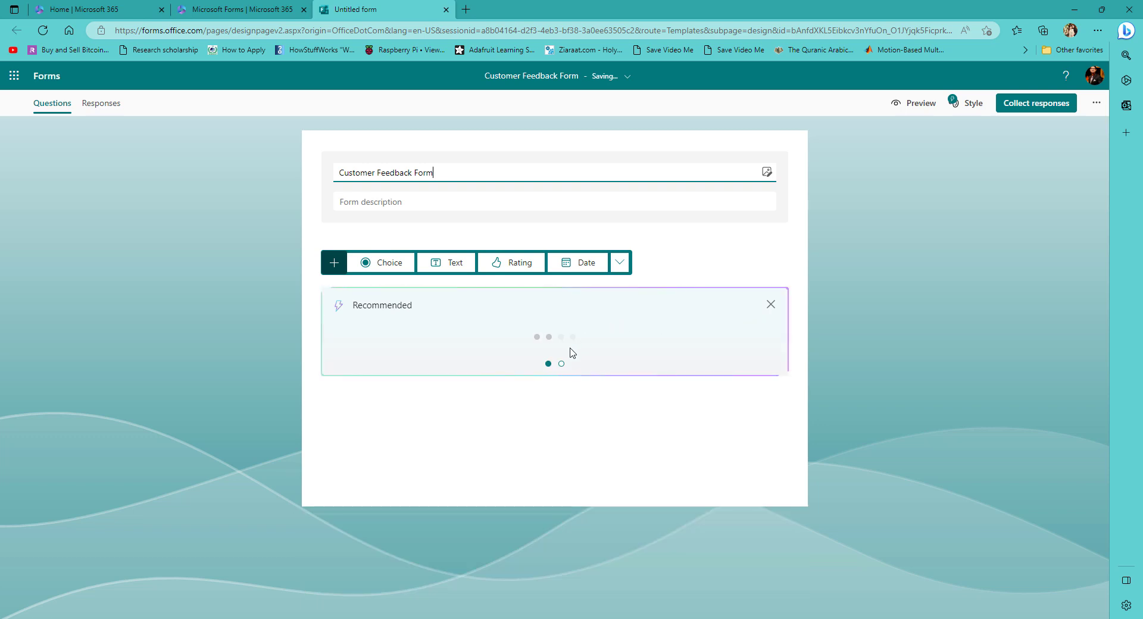
{"action": "left_click", "coordinate": [772, 305]}
{"action": "left_click", "coordinate": [390, 203]}
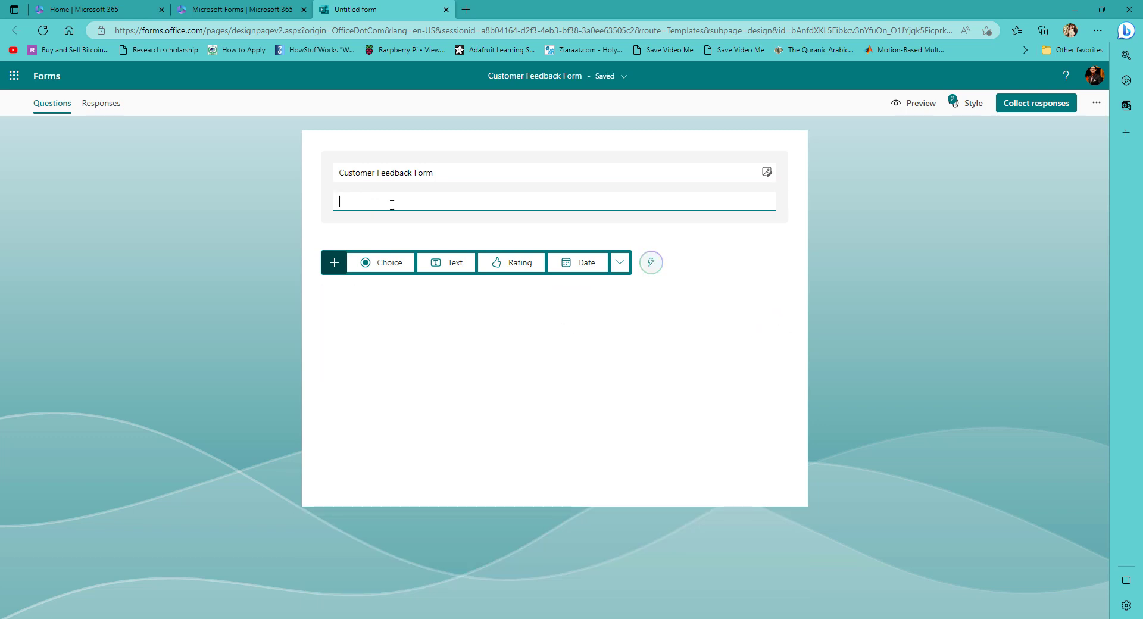
{"action": "type", "text": "This form is going to collect customer feedback related to their experience at XYZ Store."}
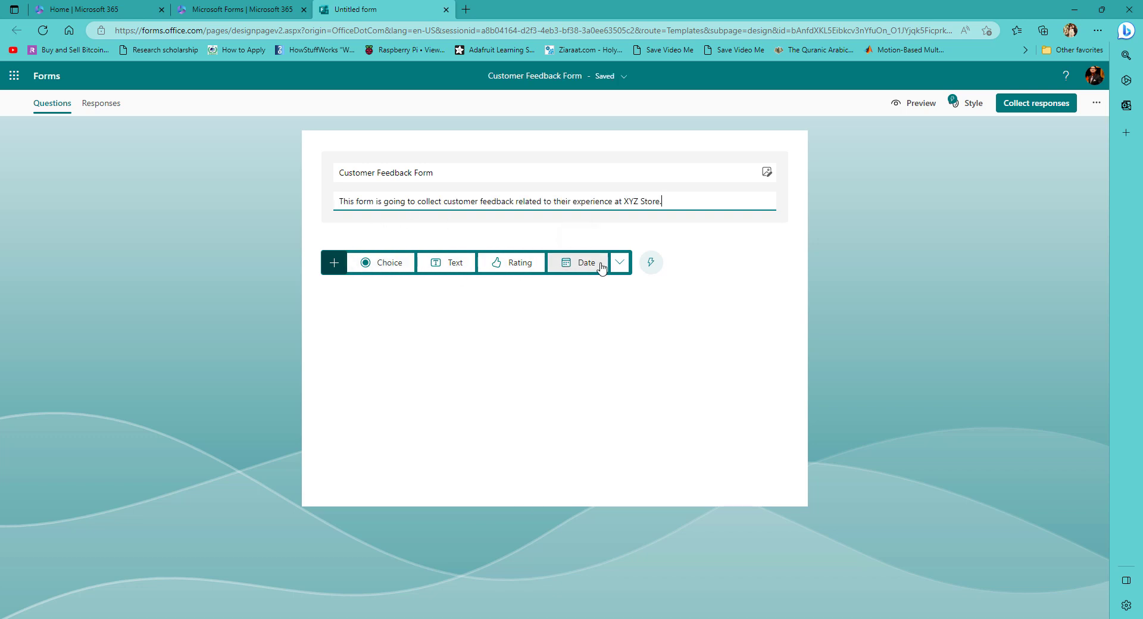
Add a Rating question with the text "Rate your overall experience at XYZ Store.".
{"action": "left_click", "coordinate": [621, 264]}
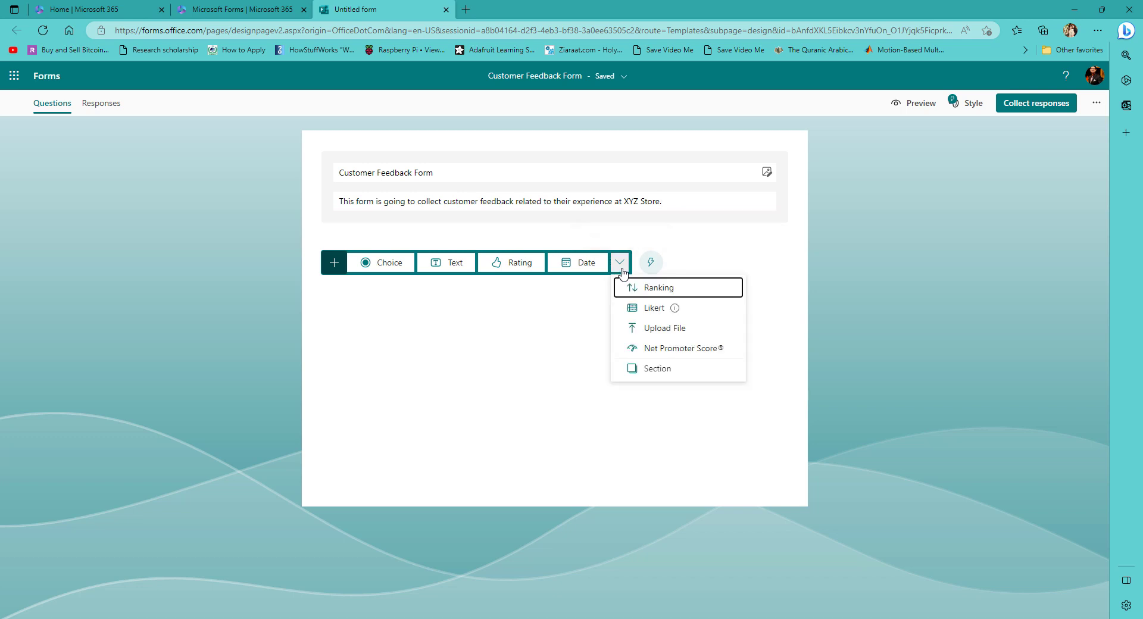
{"action": "left_click", "coordinate": [523, 265]}
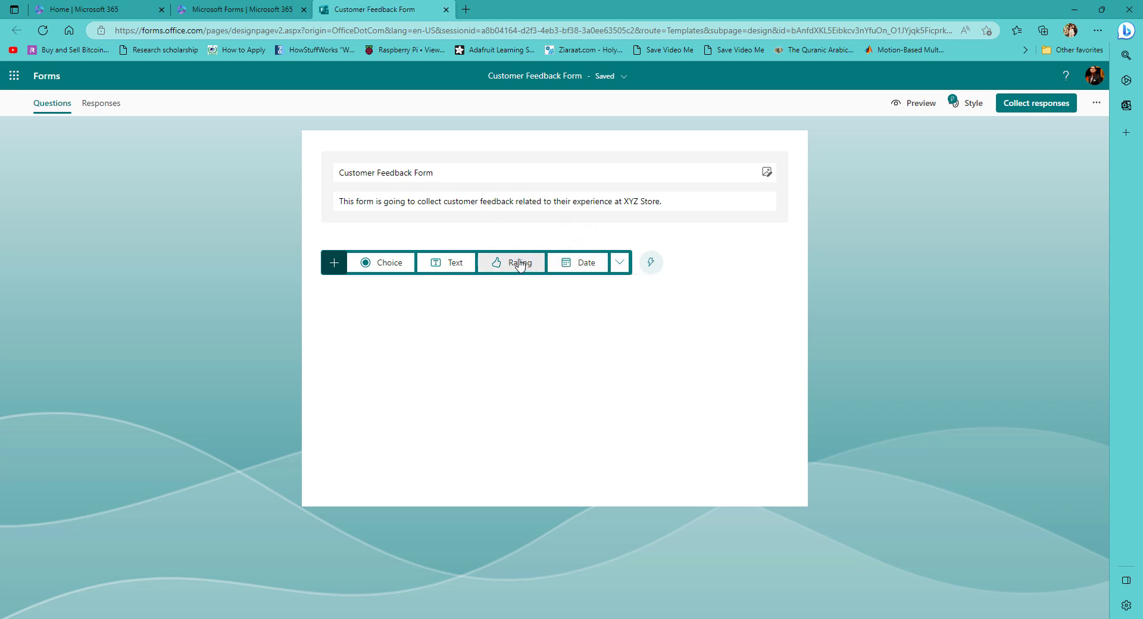
{"action": "left_click", "coordinate": [395, 310]}
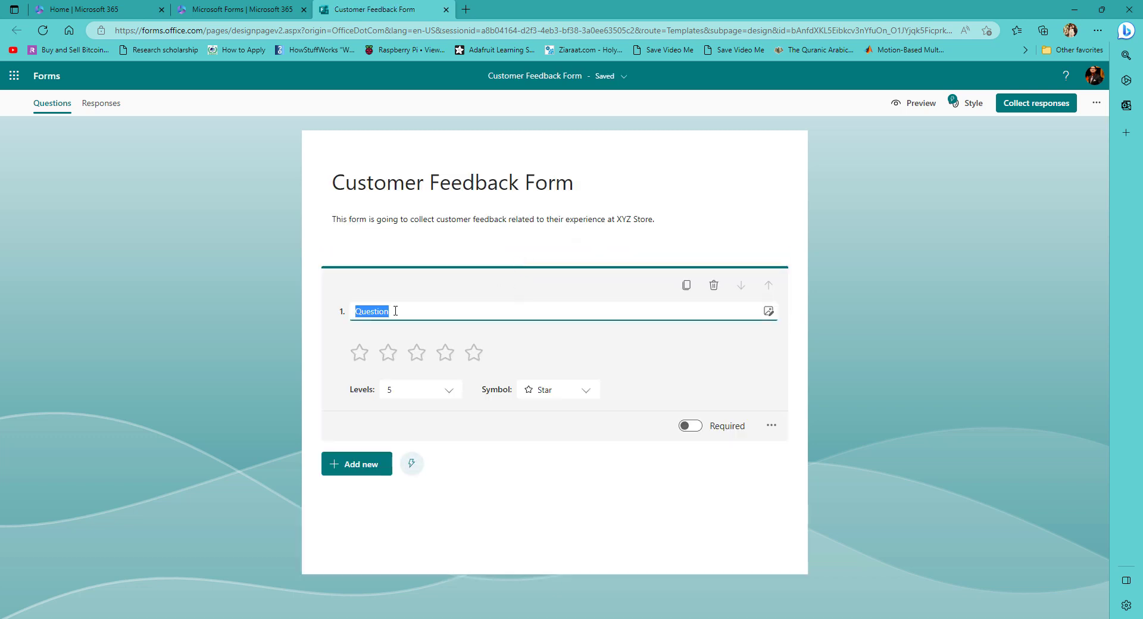
{"action": "type", "text": "Rate your"}
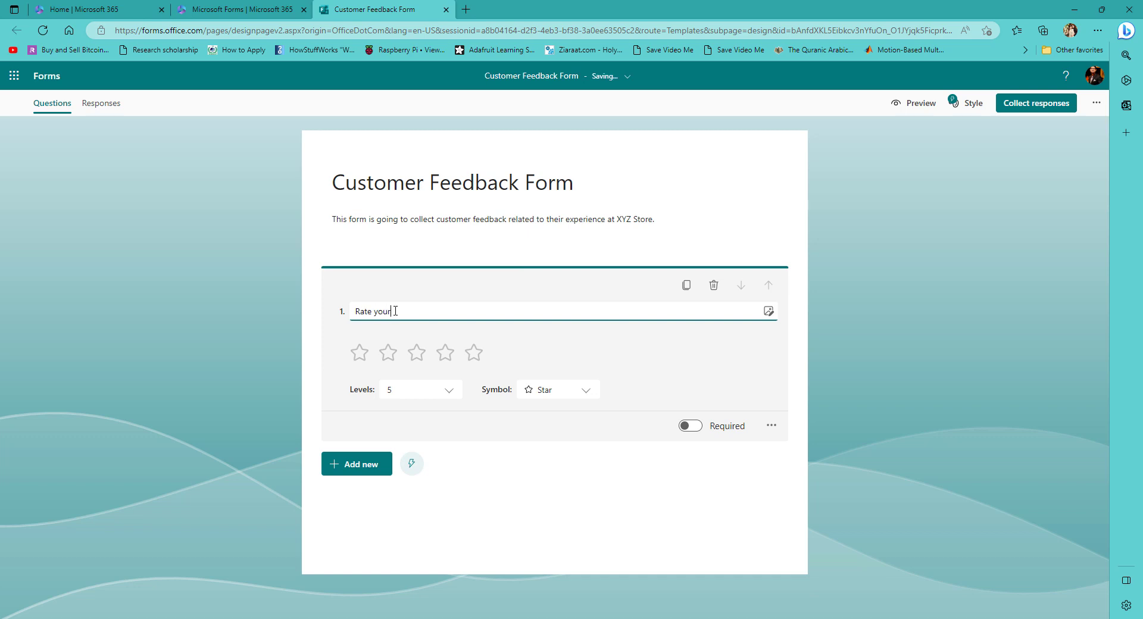
{"action": "type", "text": " overall experience at XYZ Store"}
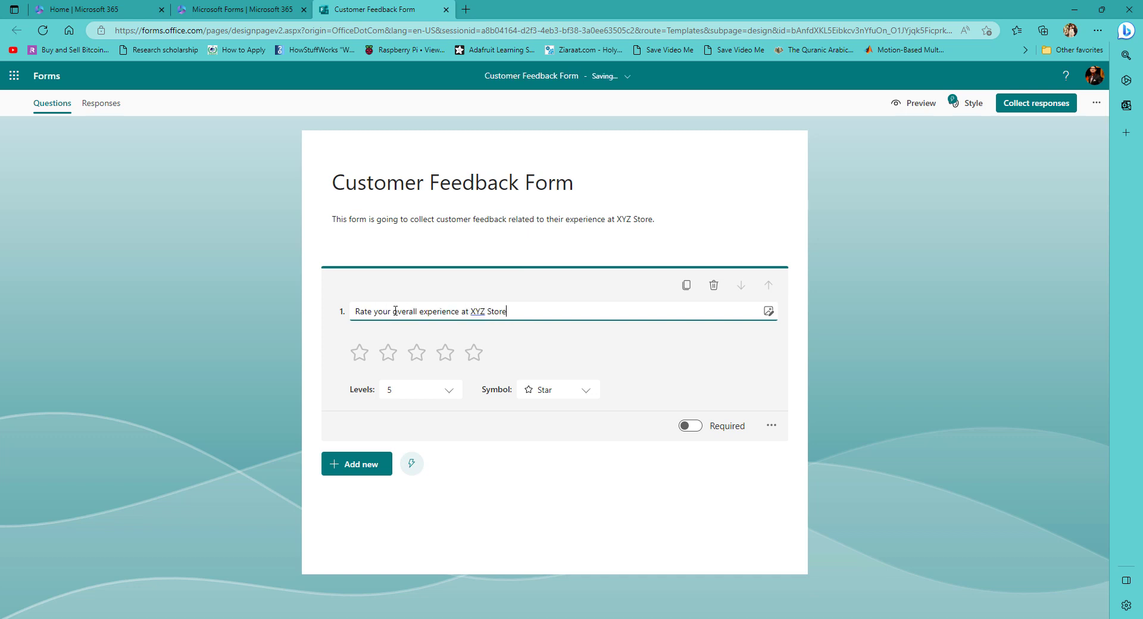
{"action": "type", "text": "."}
Check the available rating levels, leave the choice at 5, and make the rating question required.
{"action": "left_click", "coordinate": [449, 390]}
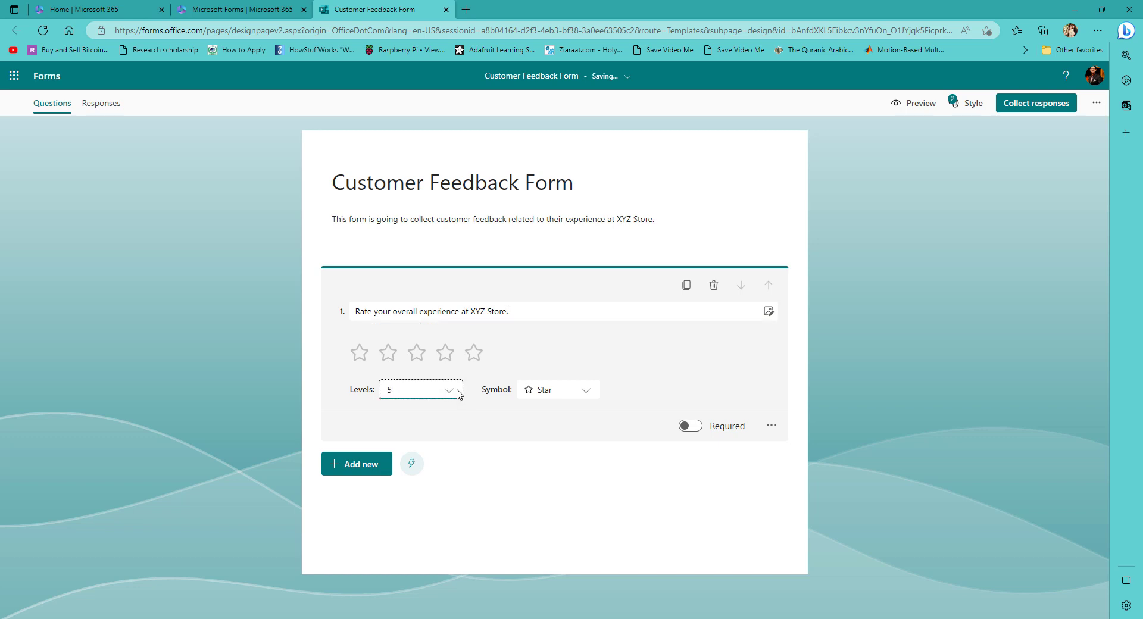
{"action": "left_click", "coordinate": [458, 391]}
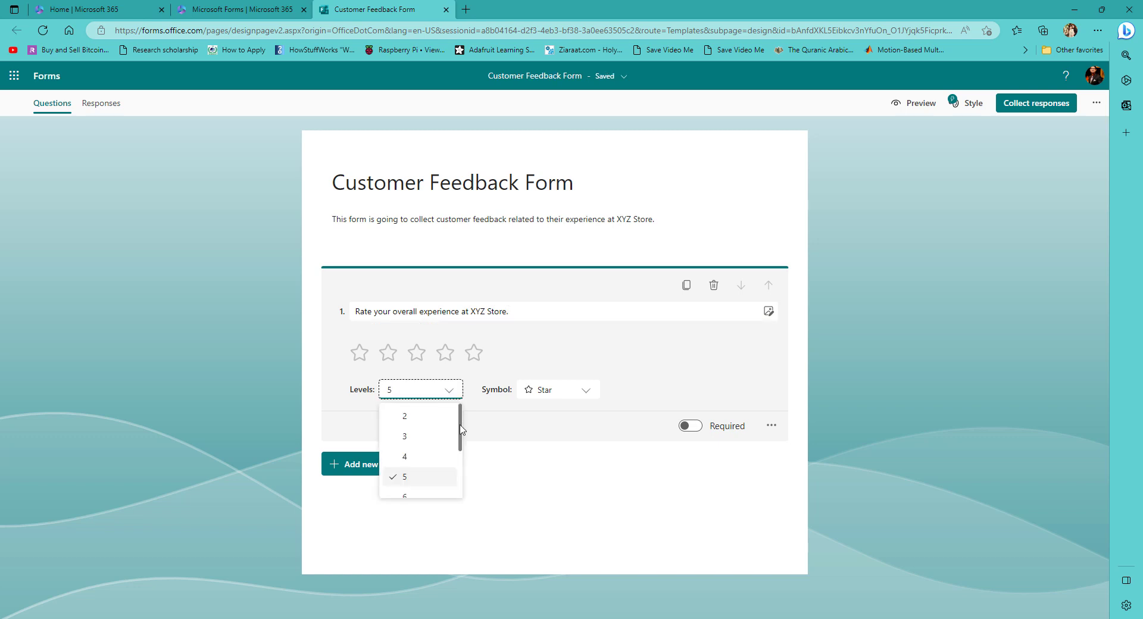
{"action": "mouse_move", "coordinate": [461, 428]}
{"action": "left_mouse_down"}
{"action": "mouse_move", "coordinate": [459, 485]}
{"action": "mouse_move", "coordinate": [457, 417]}
{"action": "left_mouse_up"}
{"action": "left_click", "coordinate": [454, 390]}
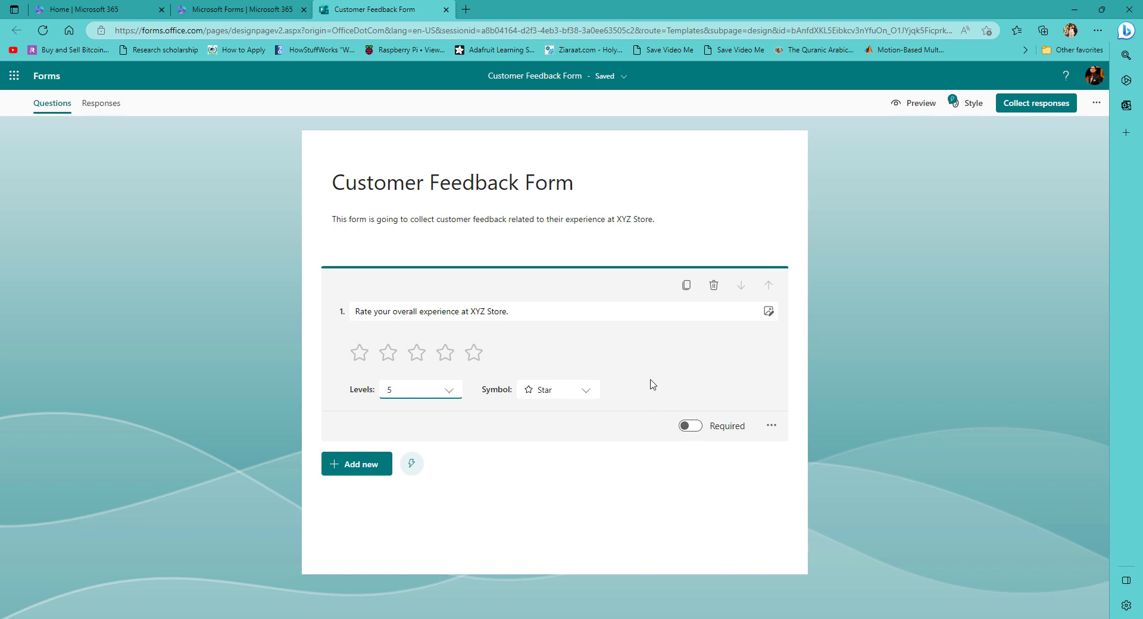
{"action": "left_click", "coordinate": [693, 428]}
Add a Choice question with the text "Which section of the store was the best?".
{"action": "left_click", "coordinate": [352, 472]}
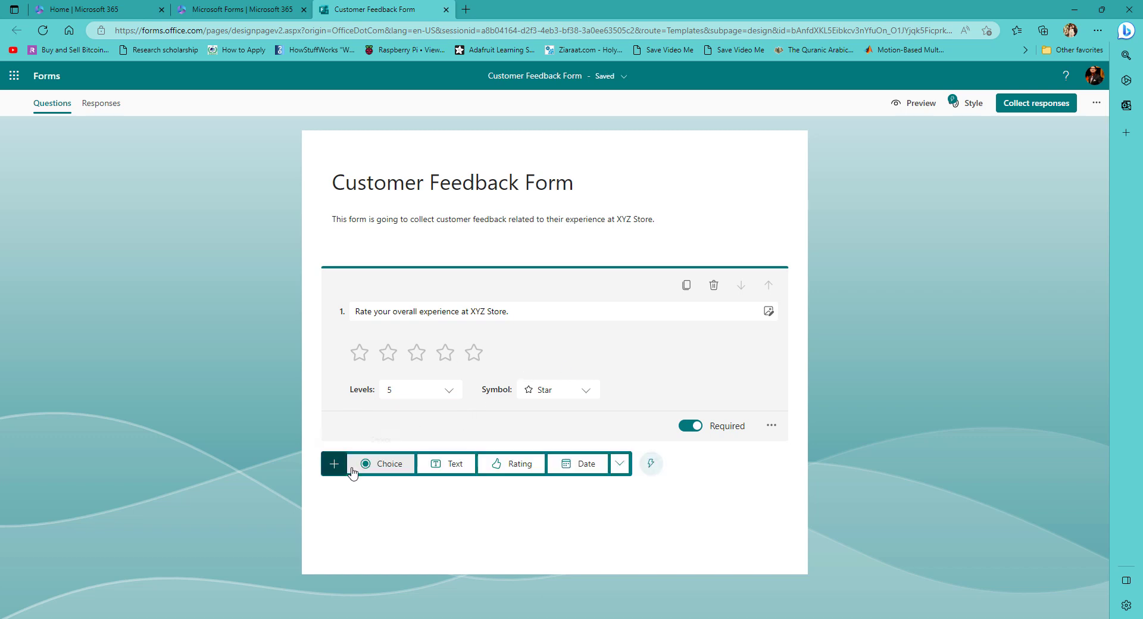
{"action": "left_click", "coordinate": [389, 464]}
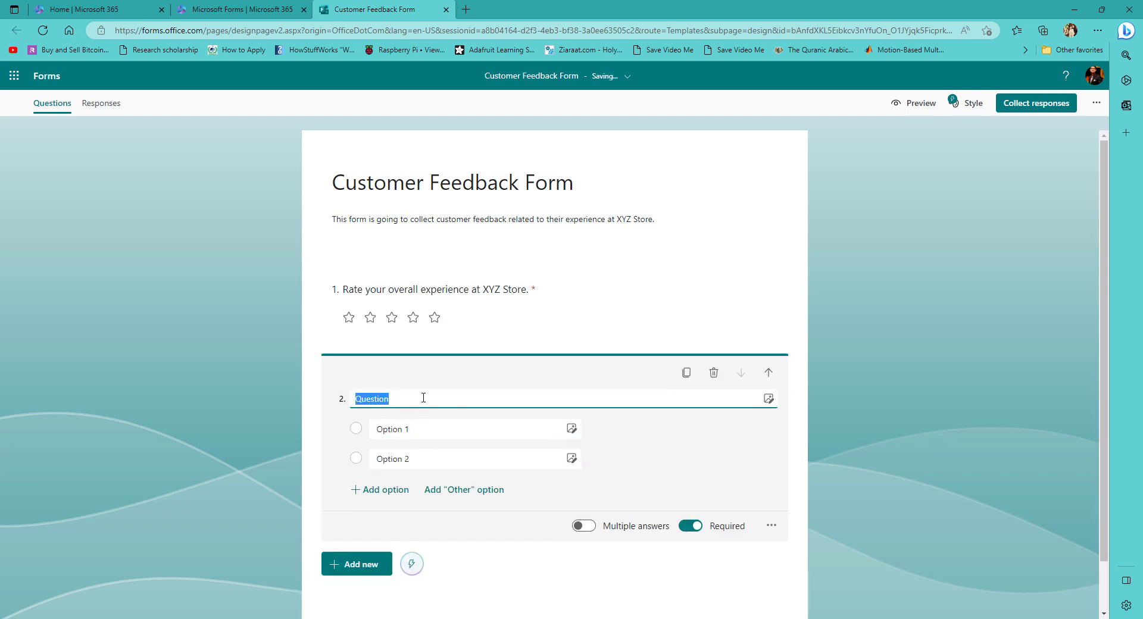
{"action": "type", "text": "Which section of the store was the best?"}
Give the best-section question five answer options: Grocery, Electronics, Toys, Stationery and Cosmetics.
{"action": "left_click", "coordinate": [422, 429]}
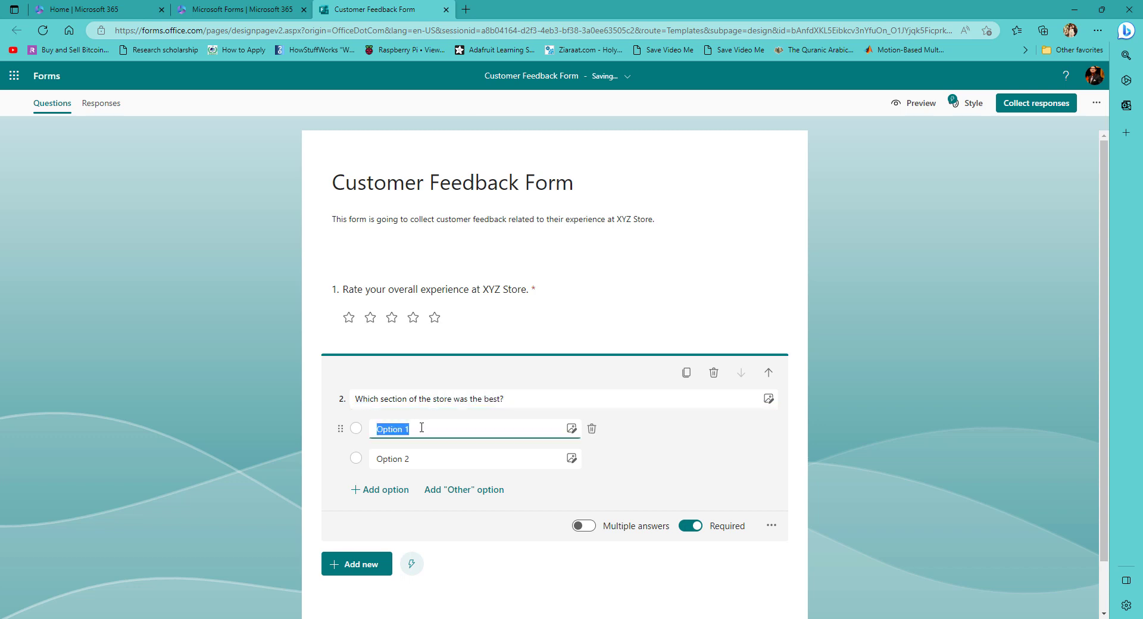
{"action": "type", "text": "Grocery"}
{"action": "left_click", "coordinate": [397, 466]}
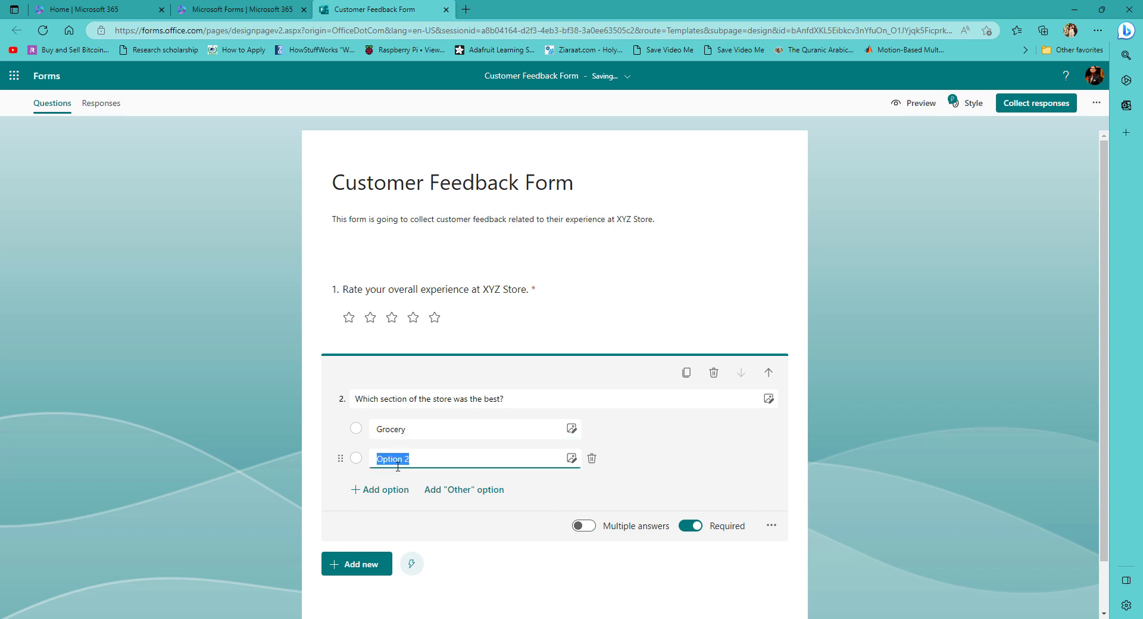
{"action": "type", "text": "Electronics"}
{"action": "left_click", "coordinate": [381, 489]}
{"action": "type", "text": "Toys"}
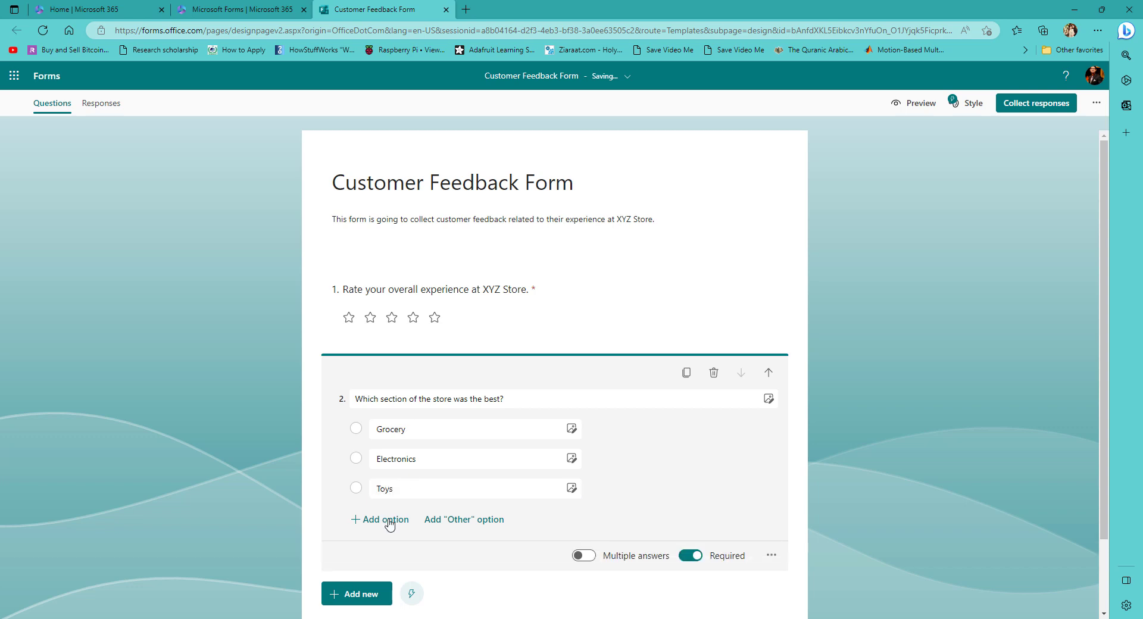
{"action": "left_click", "coordinate": [381, 519]}
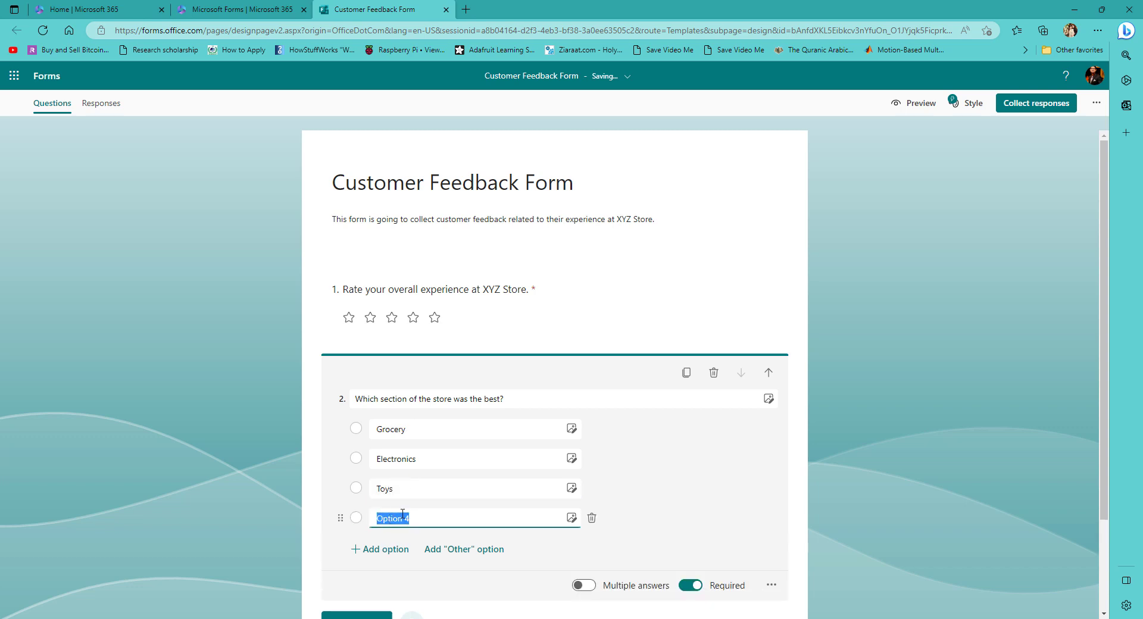
{"action": "type", "text": "Stat"}
{"action": "left_click", "coordinate": [386, 548]}
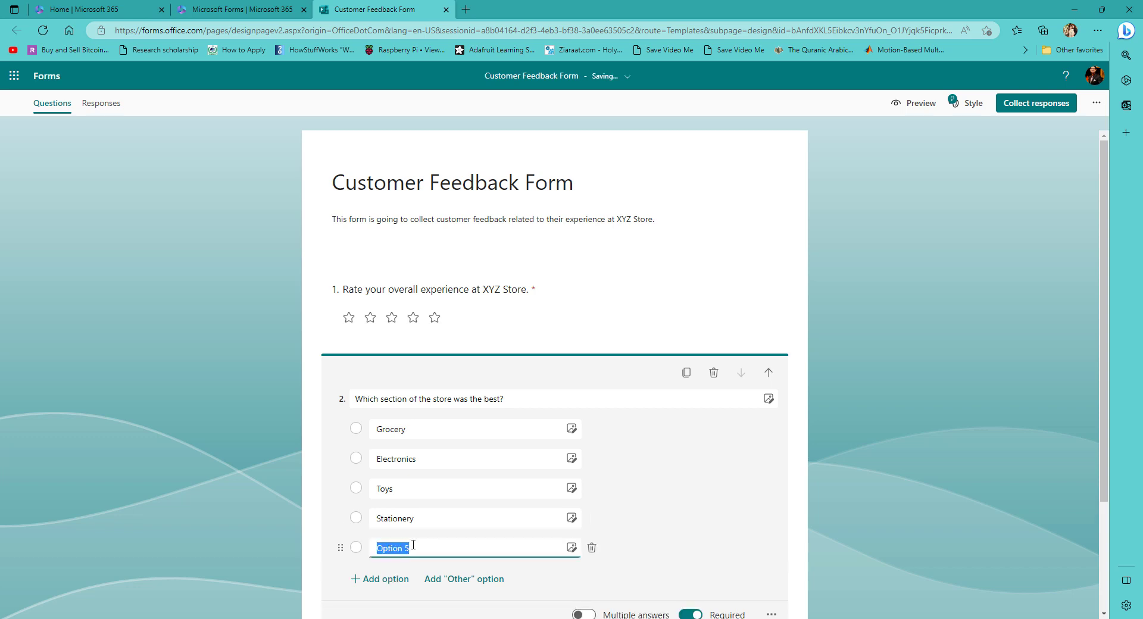
{"action": "type", "text": "Cosmetics"}
Add another Choice question with the text "Which section needs the most improvements?".
{"action": "scroll", "coordinate": [672, 496], "scroll_direction": "down", "scroll_amount": 2}
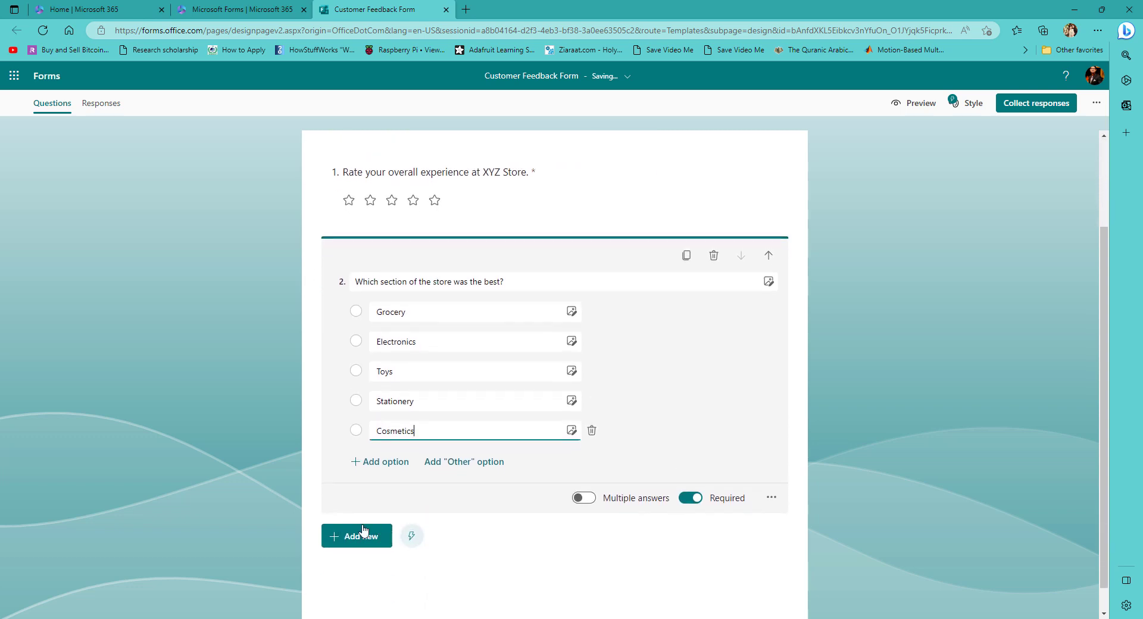
{"action": "left_click", "coordinate": [346, 545]}
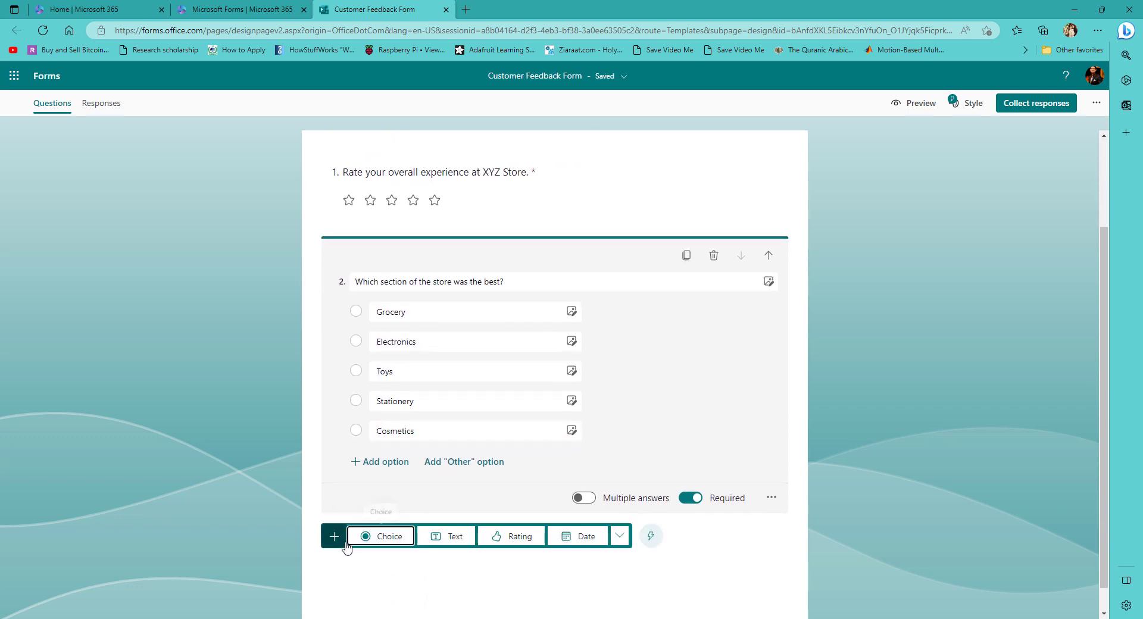
{"action": "left_click", "coordinate": [384, 538]}
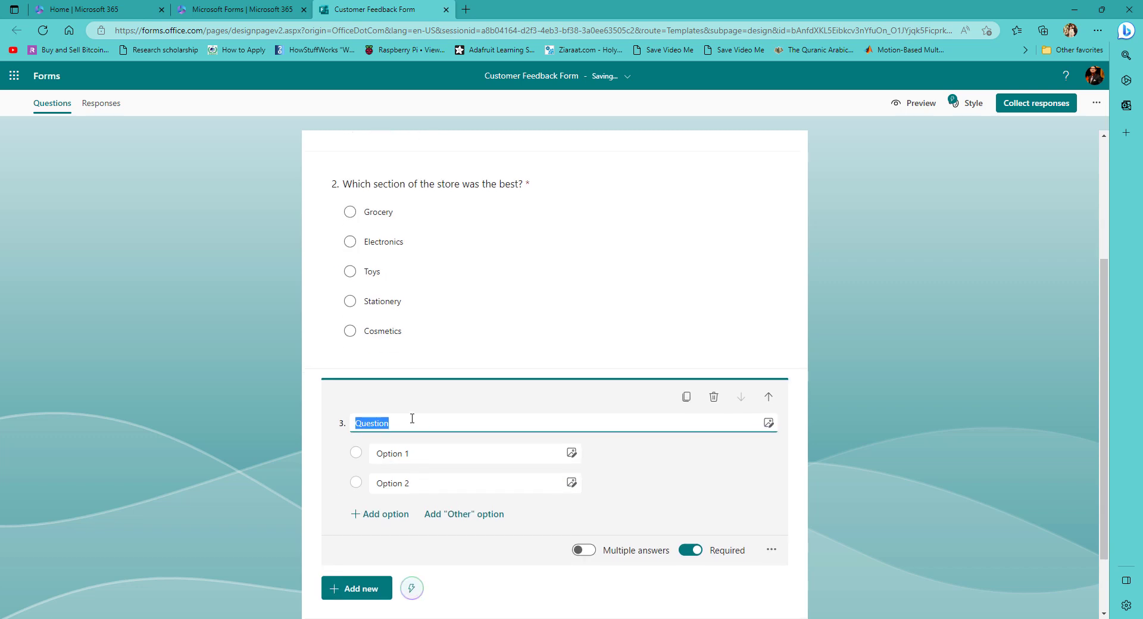
{"action": "type", "text": "Which"}
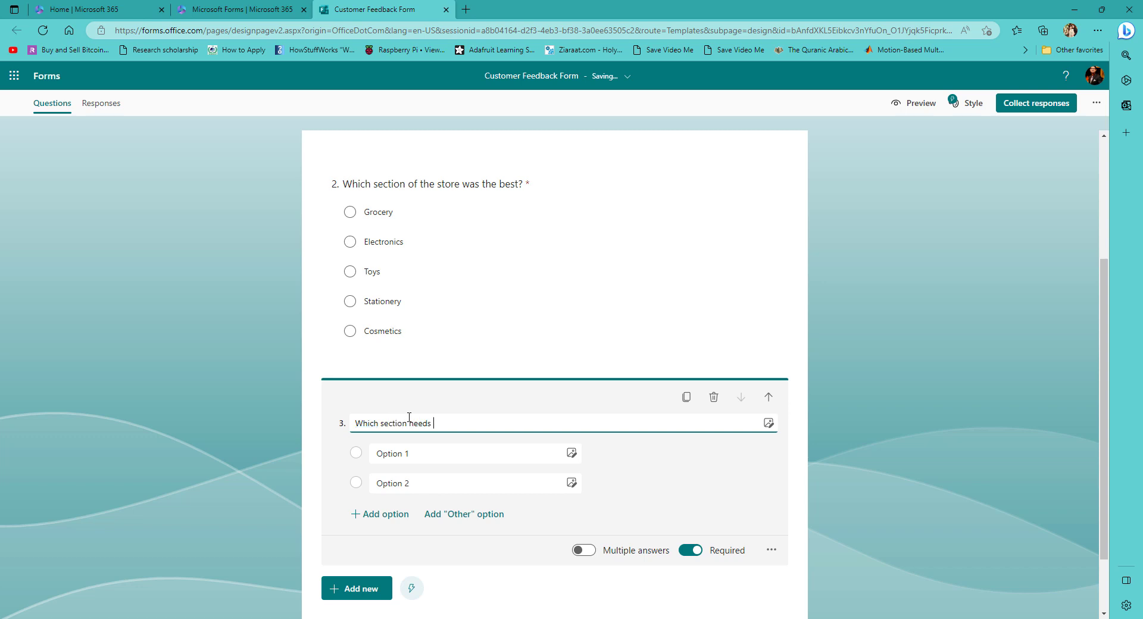
{"action": "type", "text": "section needs the most improvements?"}
Fill the improvements question's answer options with Grocery, Electronics, Toys, Stationery and Cosmetics, and finish editing it.
{"action": "left_click", "coordinate": [396, 455]}
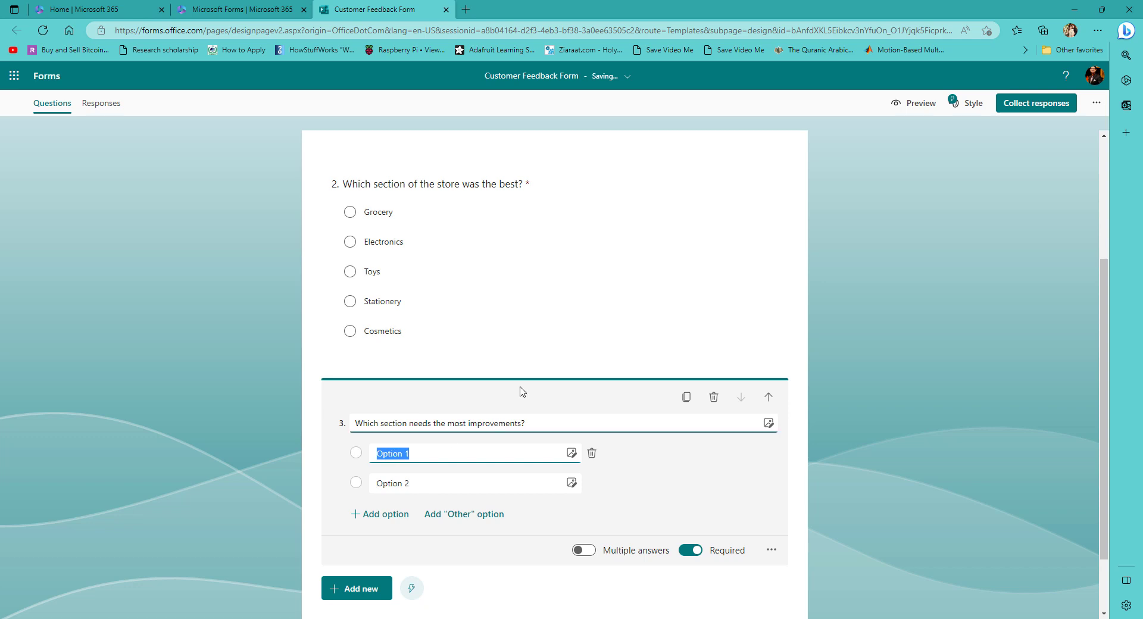
{"action": "type", "text": "Grocery"}
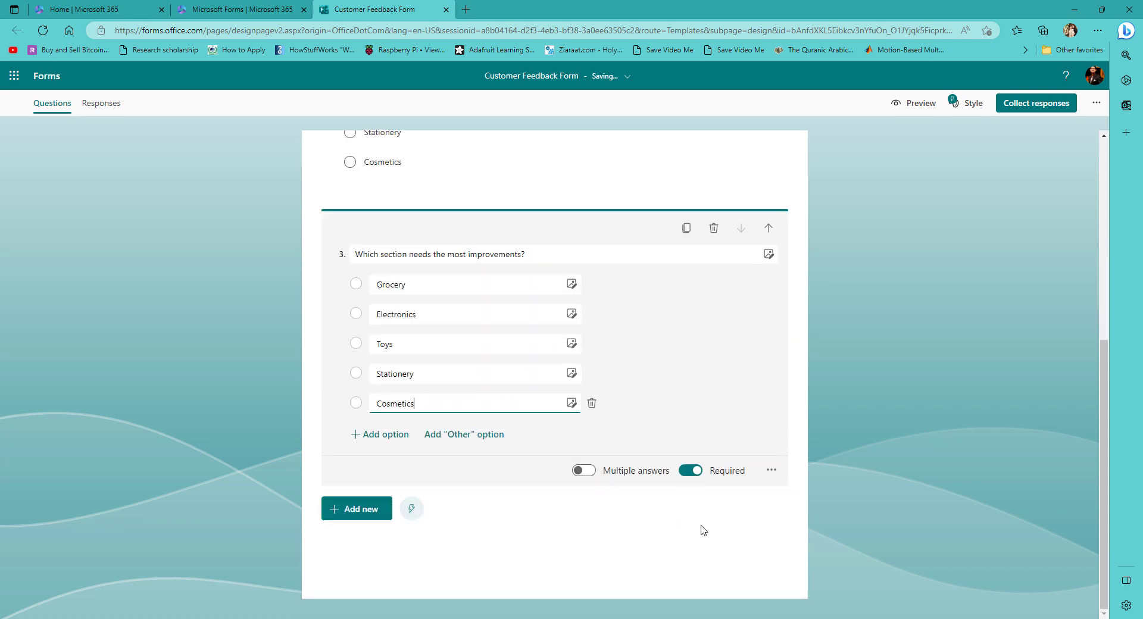
{"action": "left_click", "coordinate": [703, 531]}
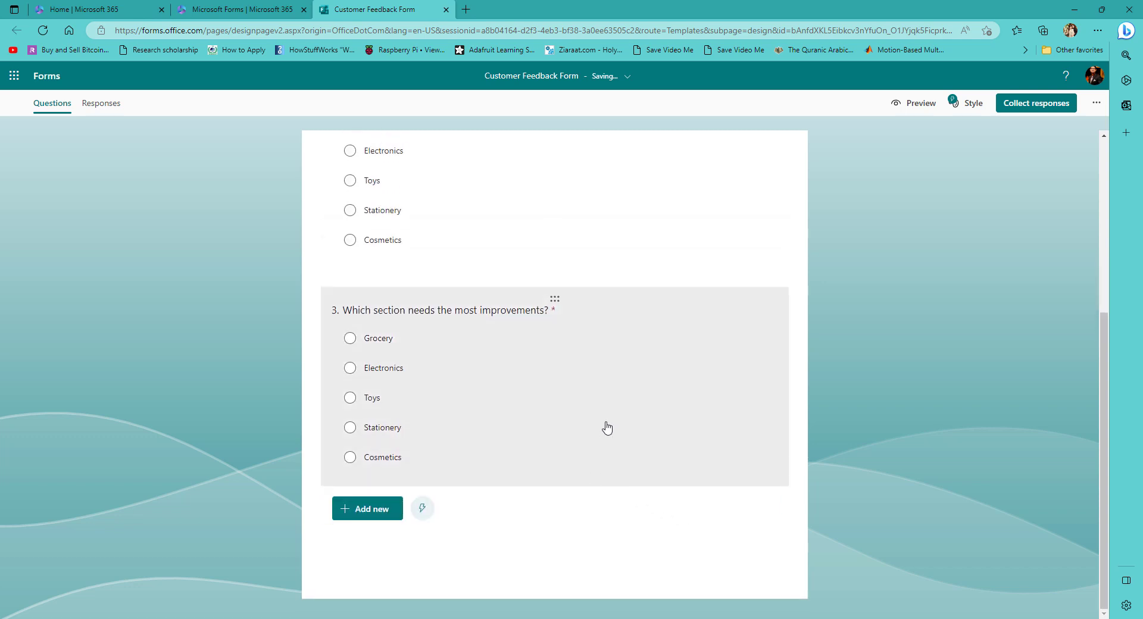
Apply the suggested AI style that has a blurred city street photo behind a dark grey-brown title box.
{"action": "scroll", "coordinate": [616, 448], "scroll_direction": "up", "scroll_amount": 5}
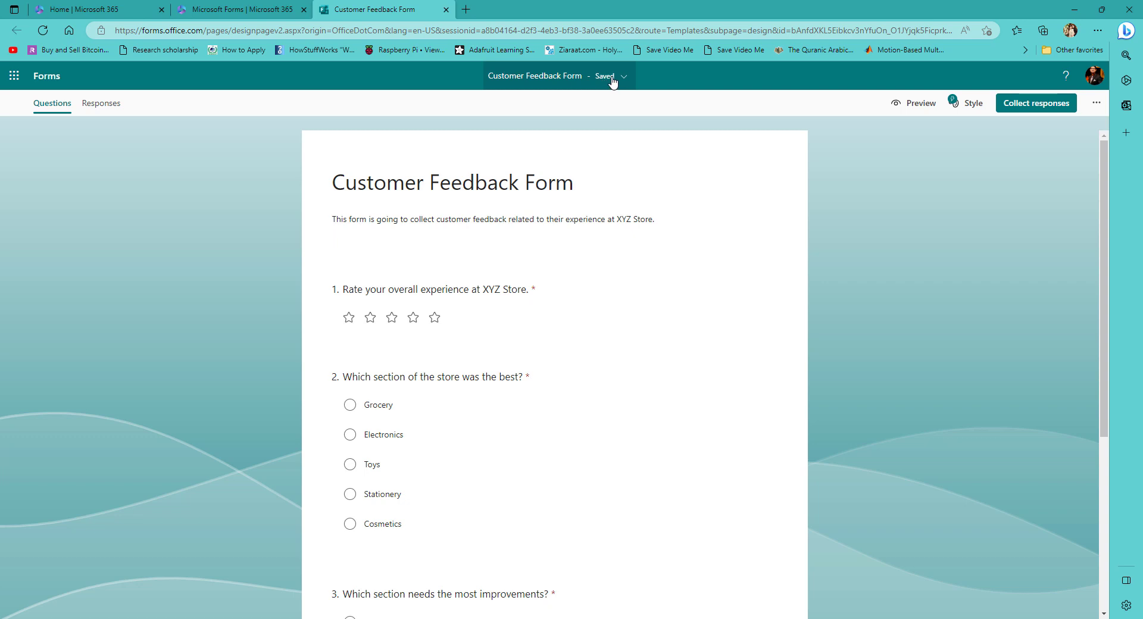
{"action": "left_click", "coordinate": [964, 108]}
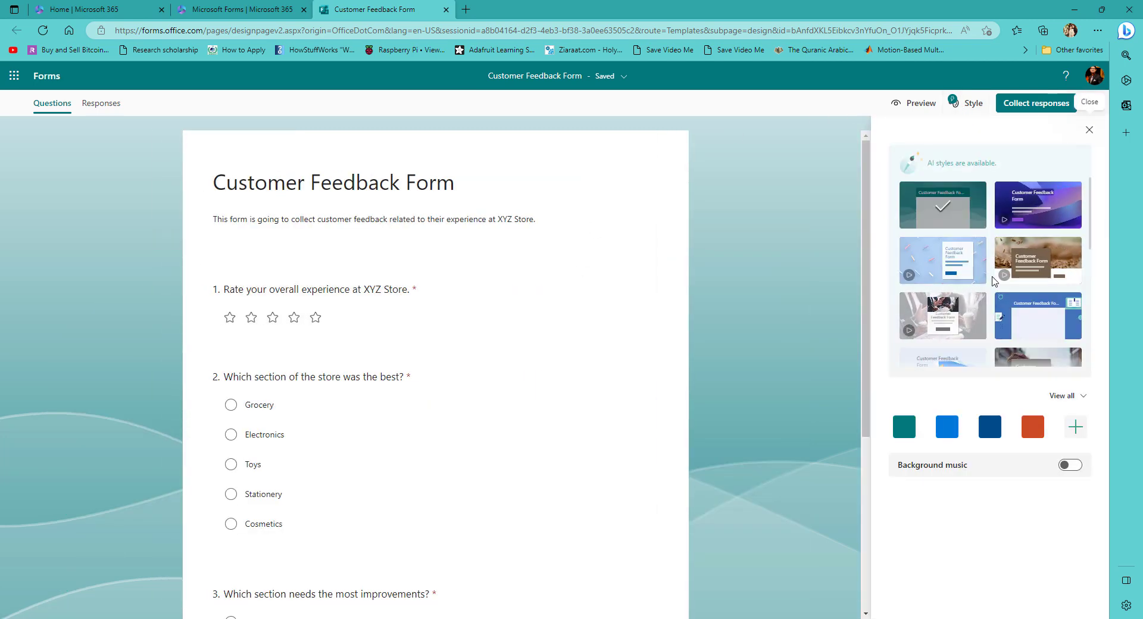
{"action": "scroll", "coordinate": [993, 281], "scroll_direction": "down", "scroll_amount": 1}
{"action": "scroll", "coordinate": [993, 281], "scroll_direction": "down", "scroll_amount": 3}
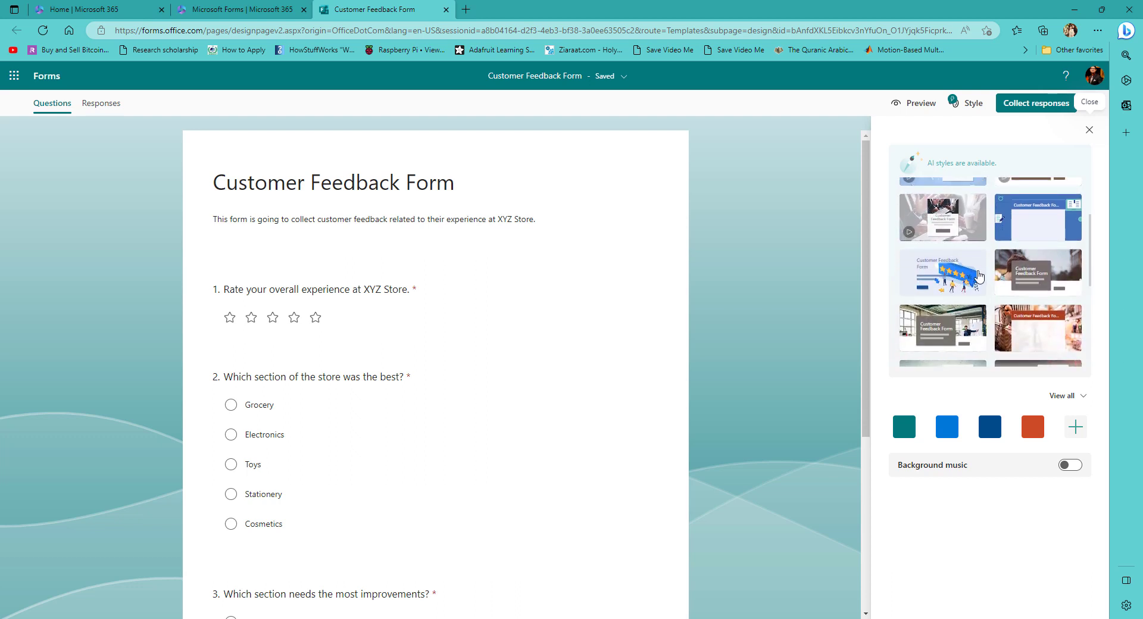
{"action": "scroll", "coordinate": [978, 276], "scroll_direction": "down", "scroll_amount": 1}
{"action": "scroll", "coordinate": [978, 275], "scroll_direction": "down", "scroll_amount": 1}
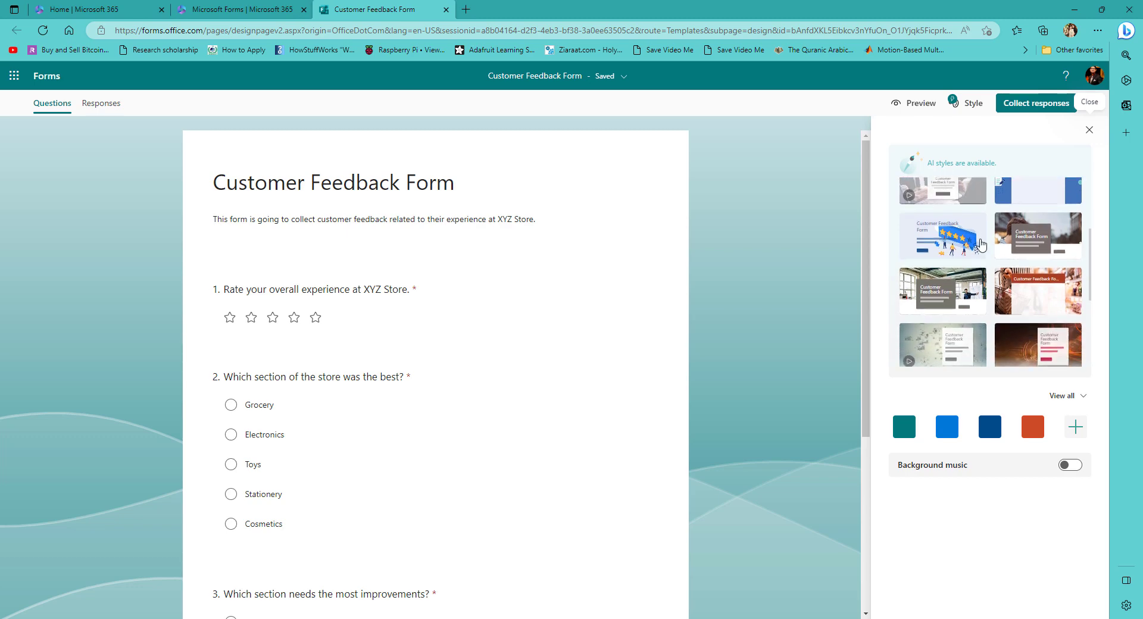
{"action": "left_click", "coordinate": [1039, 243]}
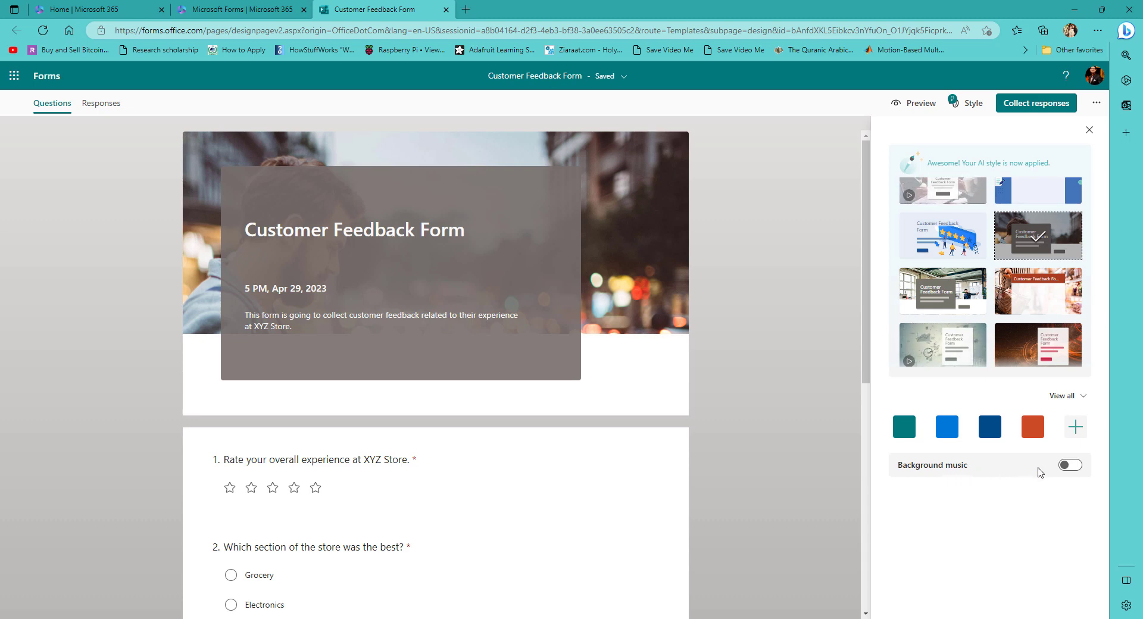
Turn on background music for the form, choose the Vacation mood track, and mute its playback.
{"action": "left_click", "coordinate": [1067, 474]}
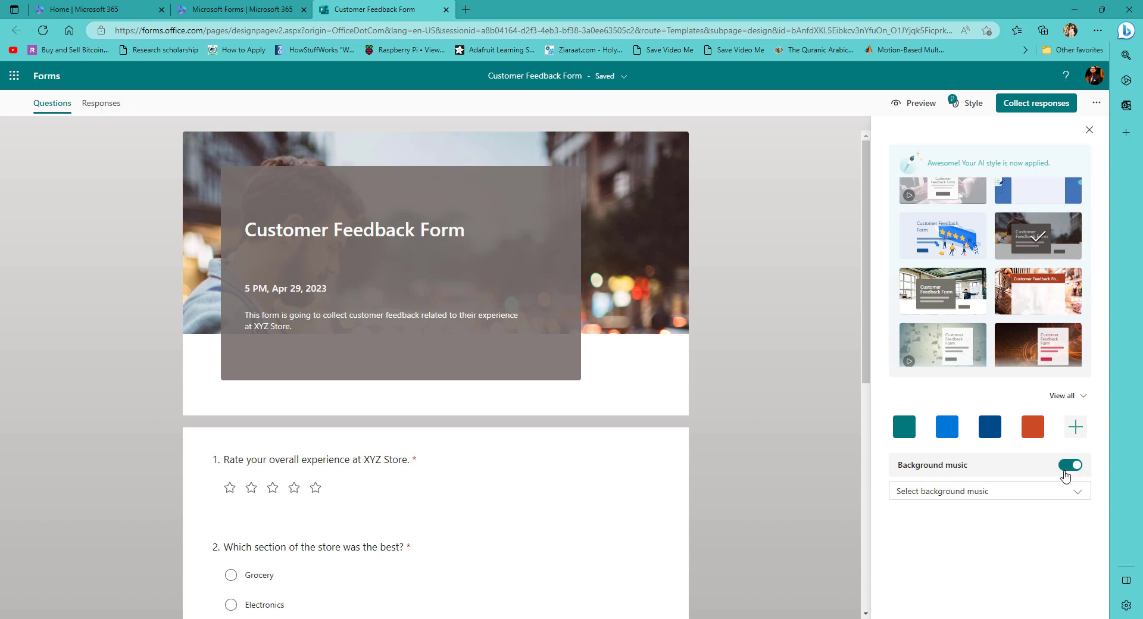
{"action": "left_click", "coordinate": [1068, 497]}
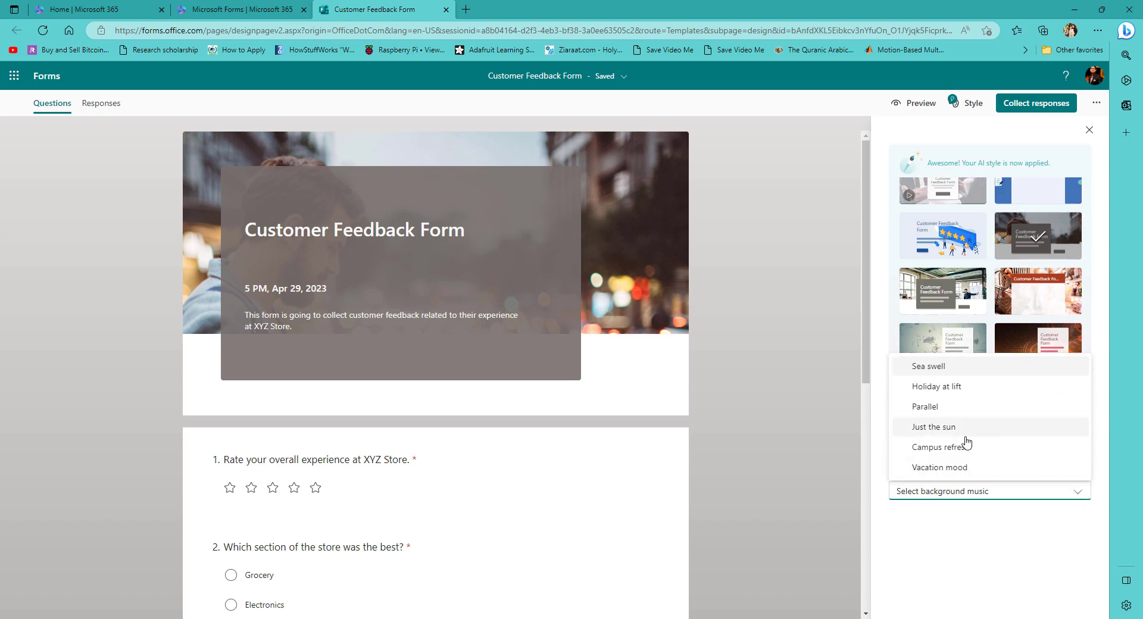
{"action": "left_click", "coordinate": [958, 468]}
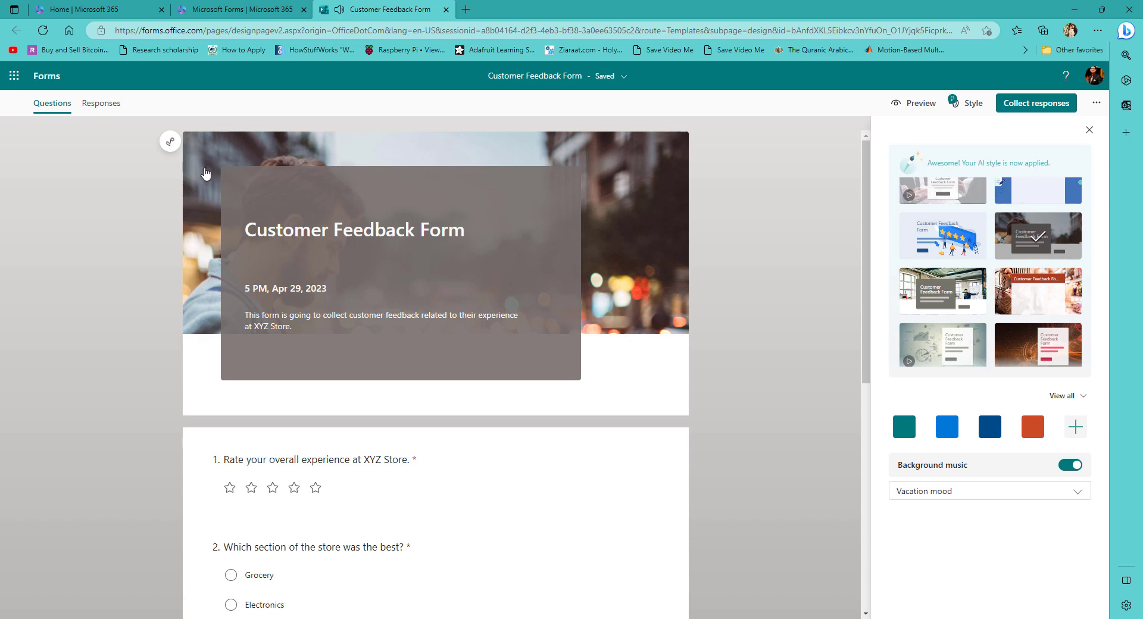
{"action": "left_click", "coordinate": [169, 143]}
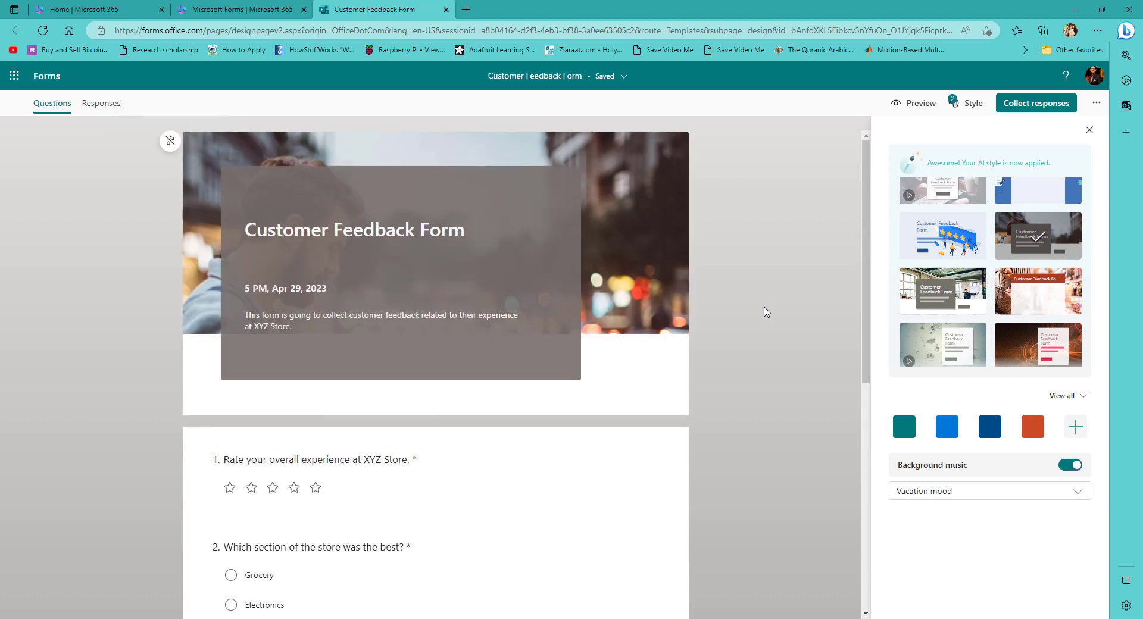
{"action": "scroll", "coordinate": [766, 311], "scroll_direction": "down", "scroll_amount": 7}
{"action": "scroll", "coordinate": [766, 312], "scroll_direction": "up", "scroll_amount": 5}
{"action": "scroll", "coordinate": [766, 312], "scroll_direction": "up", "scroll_amount": 2}
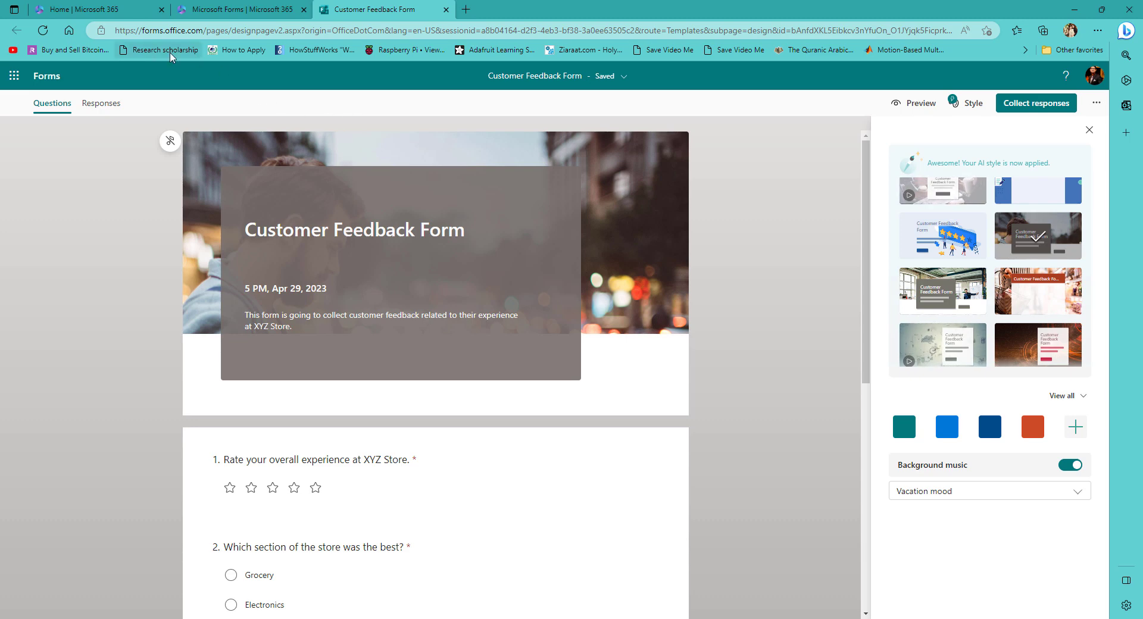
Switch to Microsoft 365 Home, open Excel from the list of apps and create a blank workbook.
{"action": "left_click", "coordinate": [92, 12]}
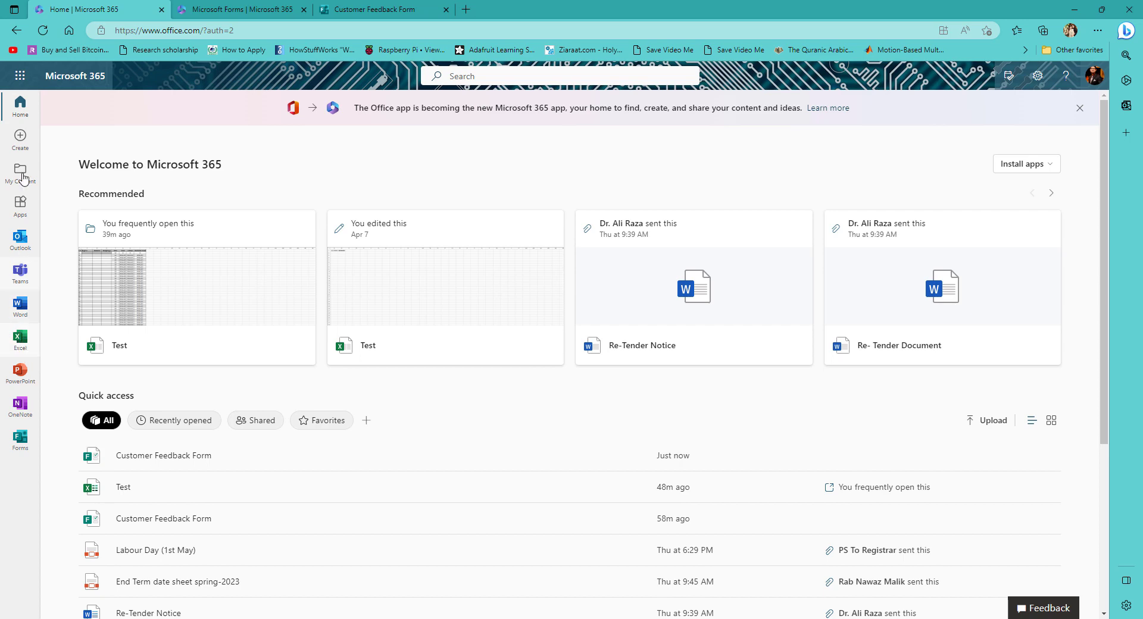
{"action": "left_click", "coordinate": [21, 77]}
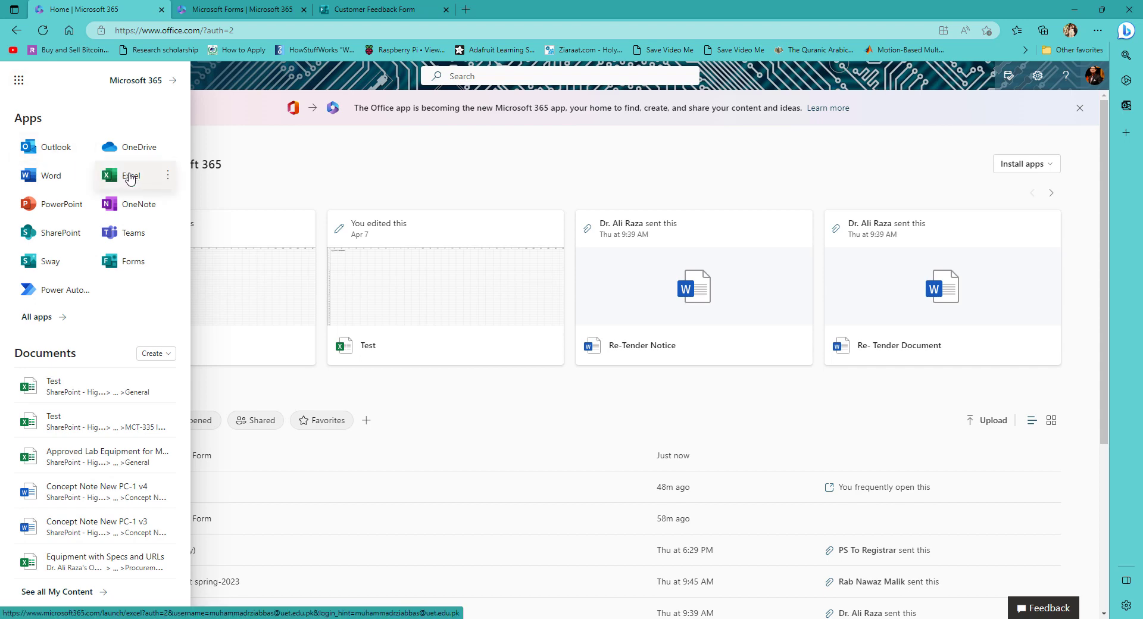
{"action": "left_click", "coordinate": [130, 177]}
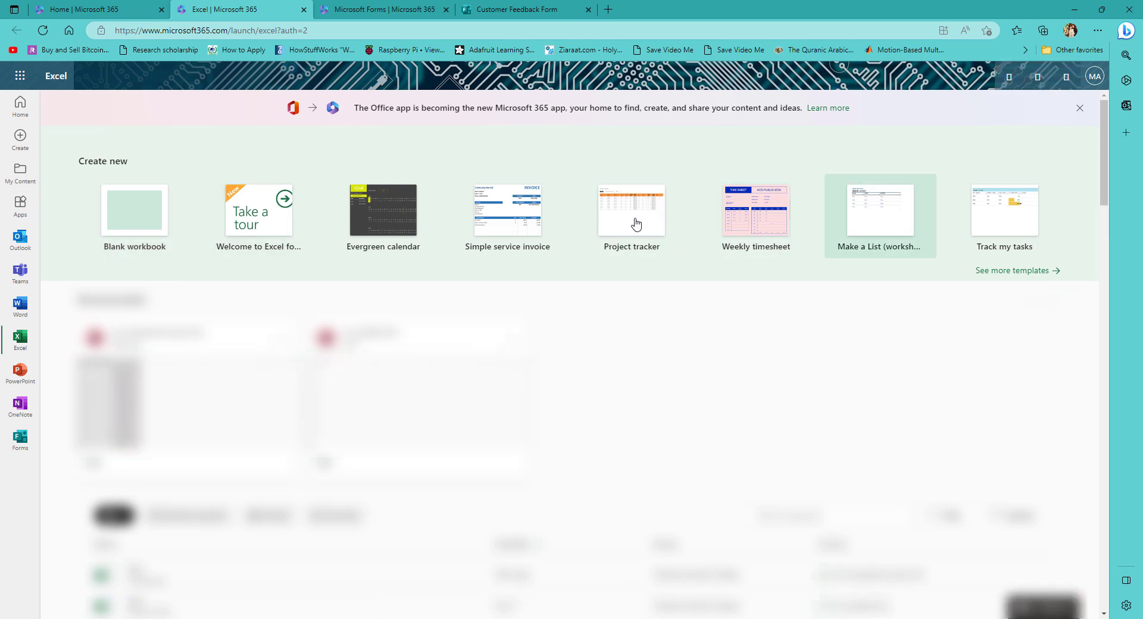
{"action": "left_click", "coordinate": [135, 213]}
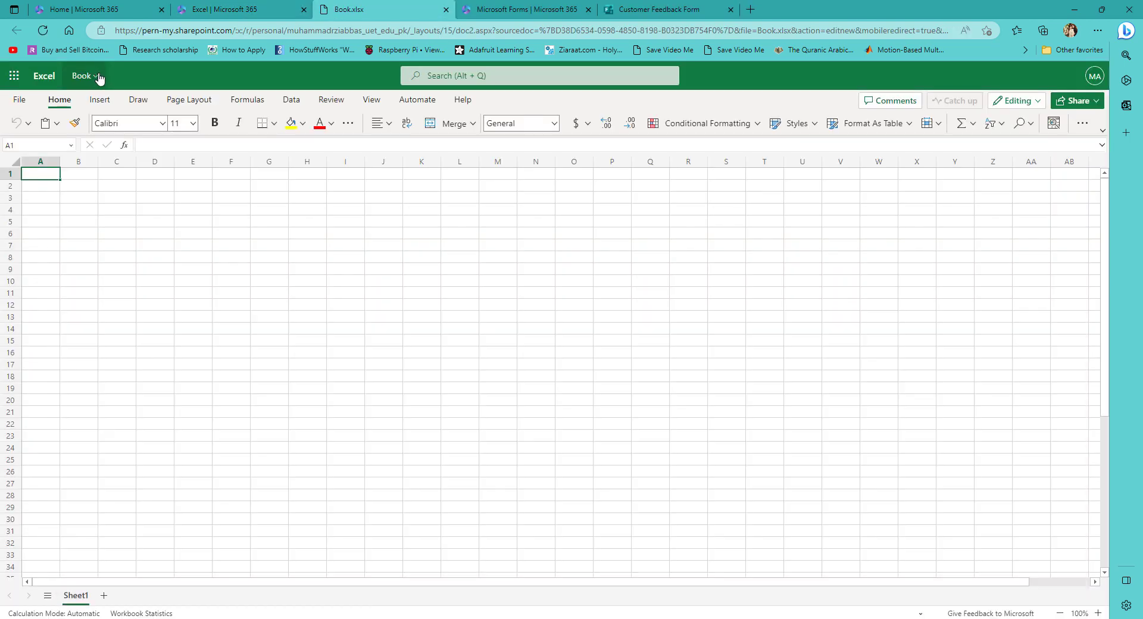
Rename the new workbook as CustomerFeedback.
{"action": "left_click", "coordinate": [94, 78]}
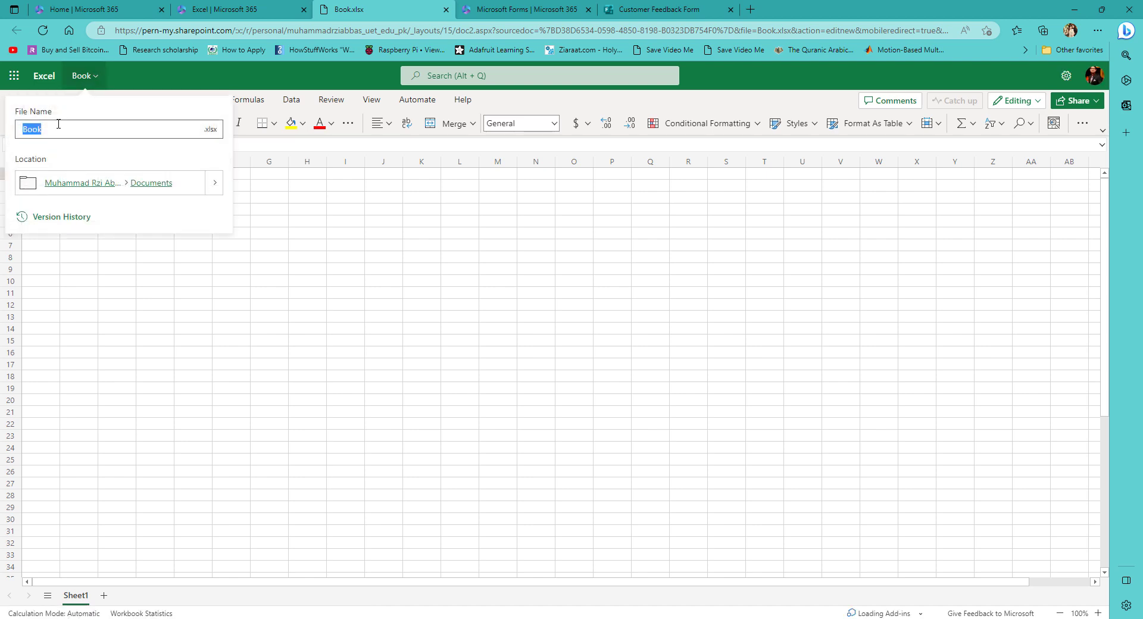
{"action": "type", "text": "CustomerFeedbac"}
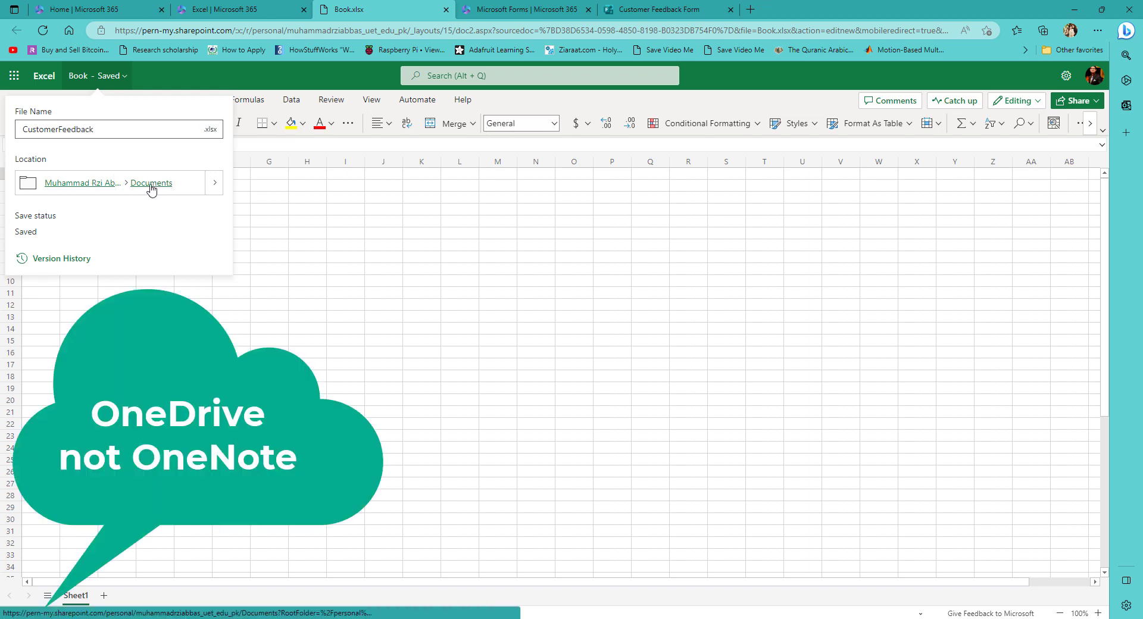
{"action": "left_click", "coordinate": [83, 205]}
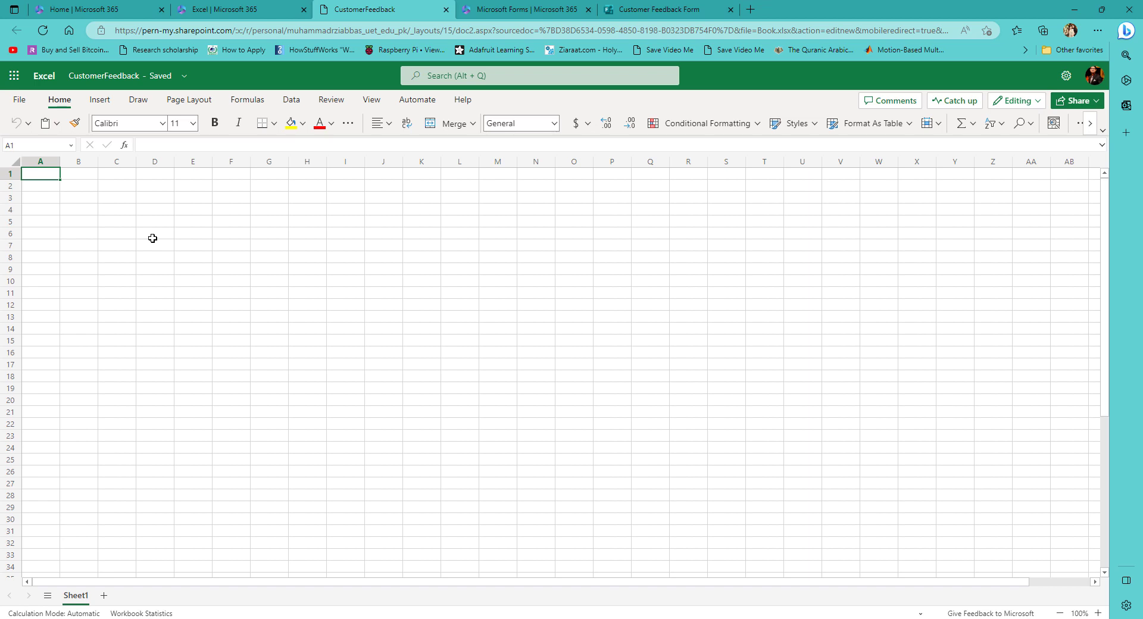
Enter the column headings Date & Time in A1 and Responder's Email in B1.
{"action": "type", "text": "Date & Time"}
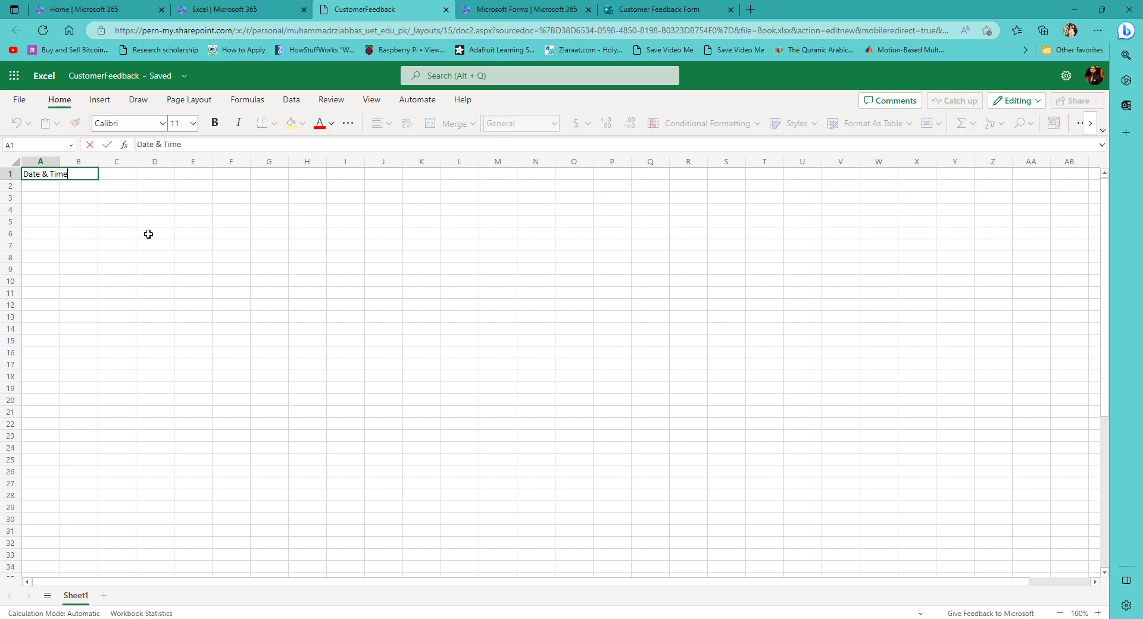
{"action": "left_click", "coordinate": [148, 233]}
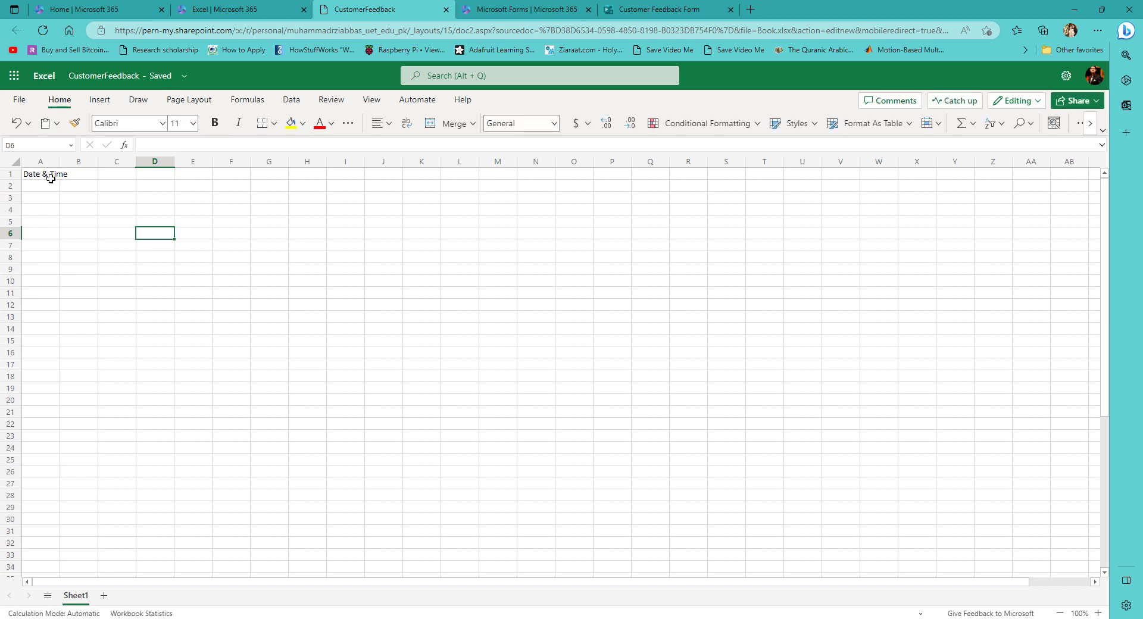
{"action": "left_click", "coordinate": [79, 174]}
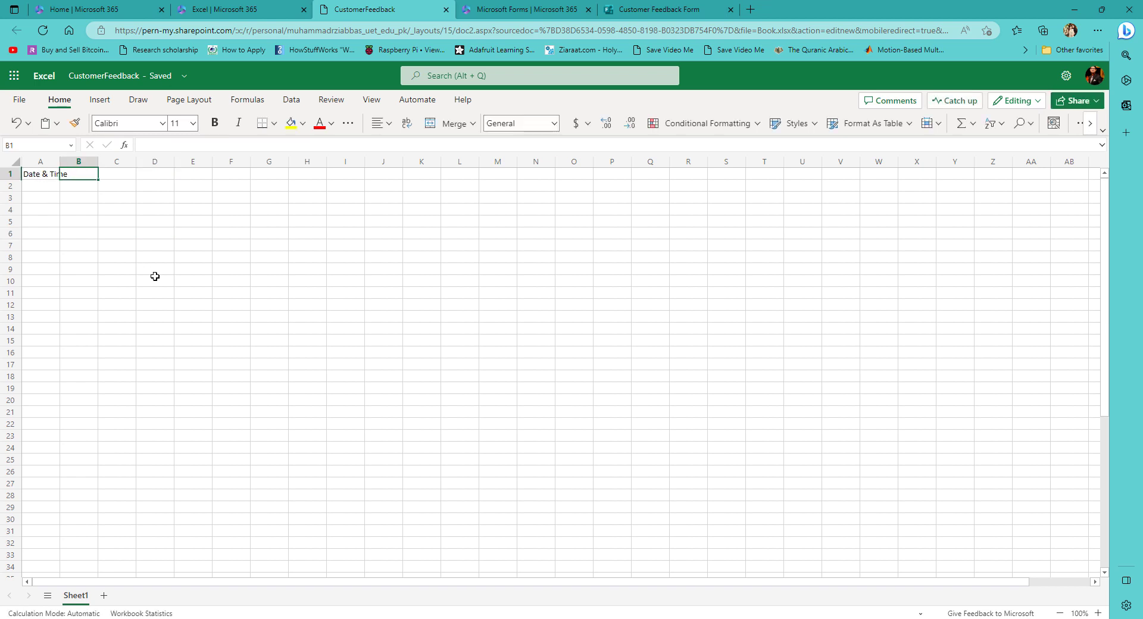
{"action": "type", "text": "Responser"}
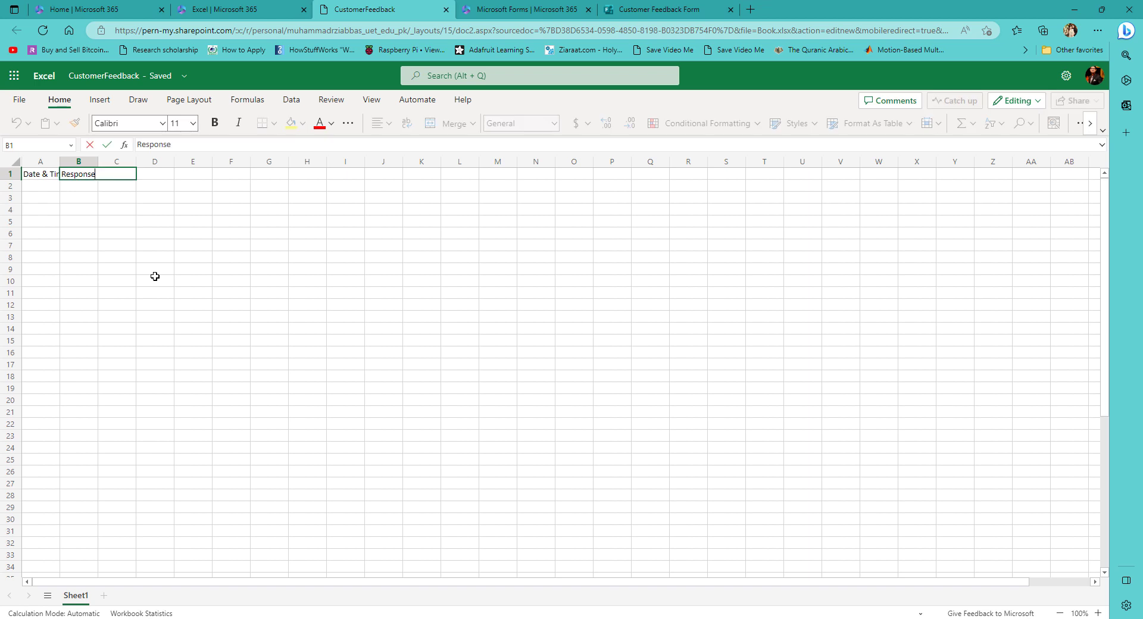
{"action": "key", "text": "BackSpace"}
{"action": "key", "text": "BackSpace"}
{"action": "type", "text": "der's Email"}
{"action": "key", "text": "Tab"}
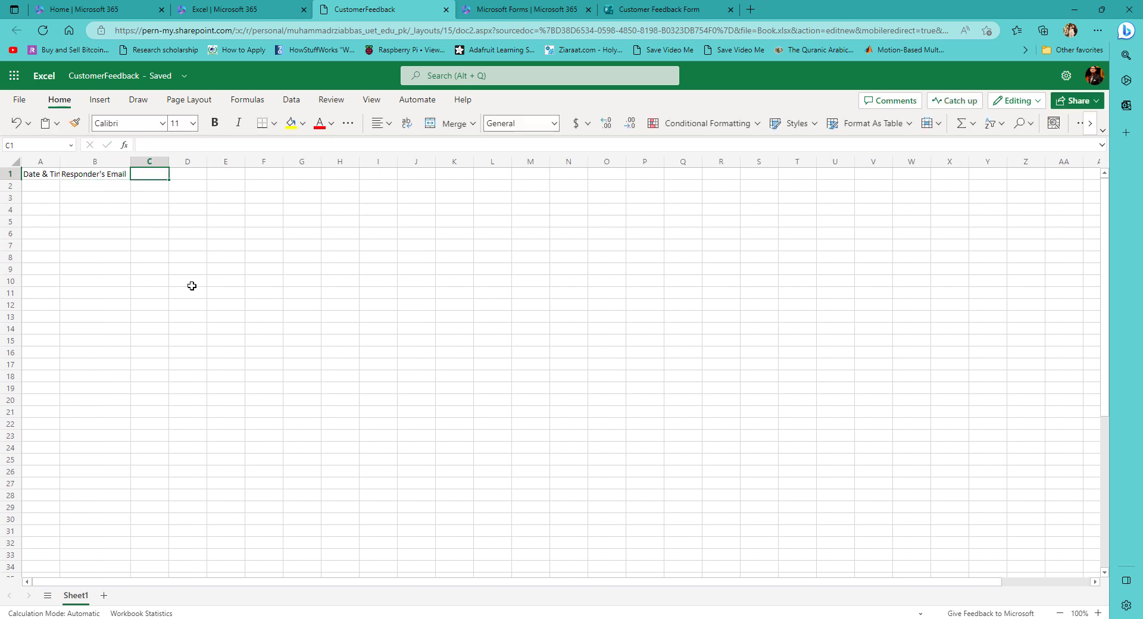
Enter the headings Overall Rating, Best Section and Worst Section in C1:E1, and widen the columns to fit the headings.
{"action": "type", "text": "Overall "}
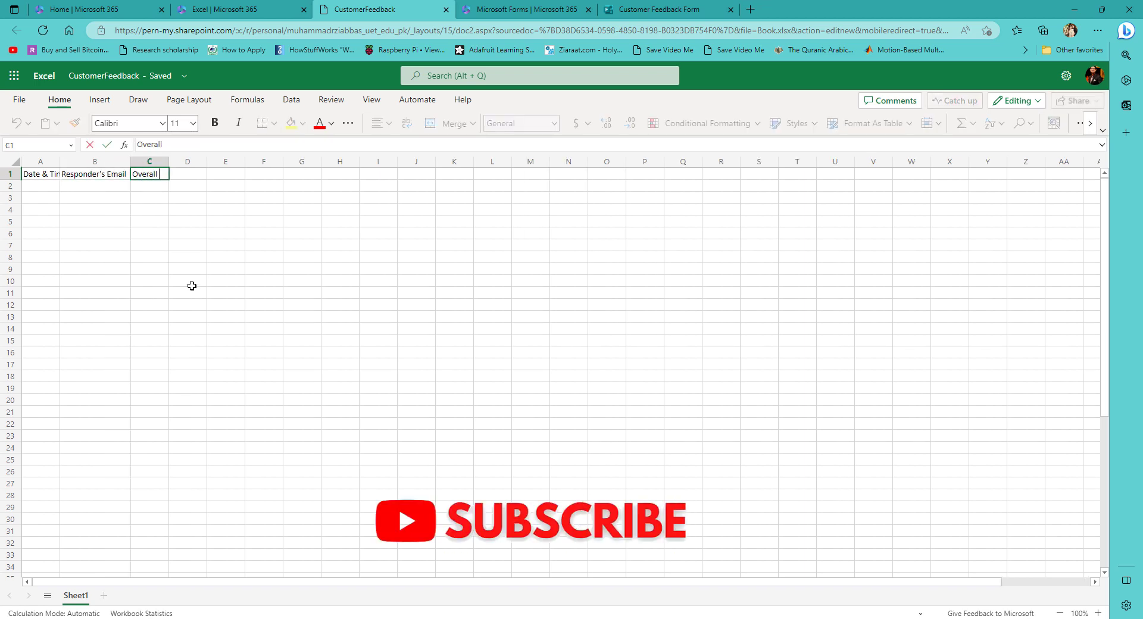
{"action": "type", "text": "Rating"}
{"action": "left_click", "coordinate": [219, 256]}
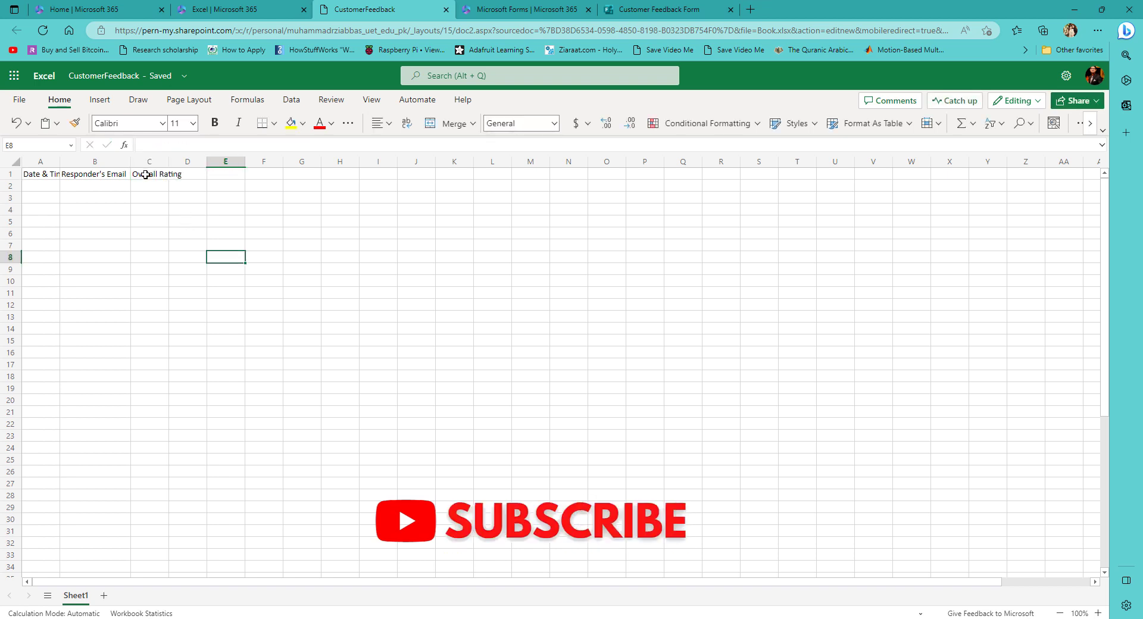
{"action": "left_click", "coordinate": [173, 174]}
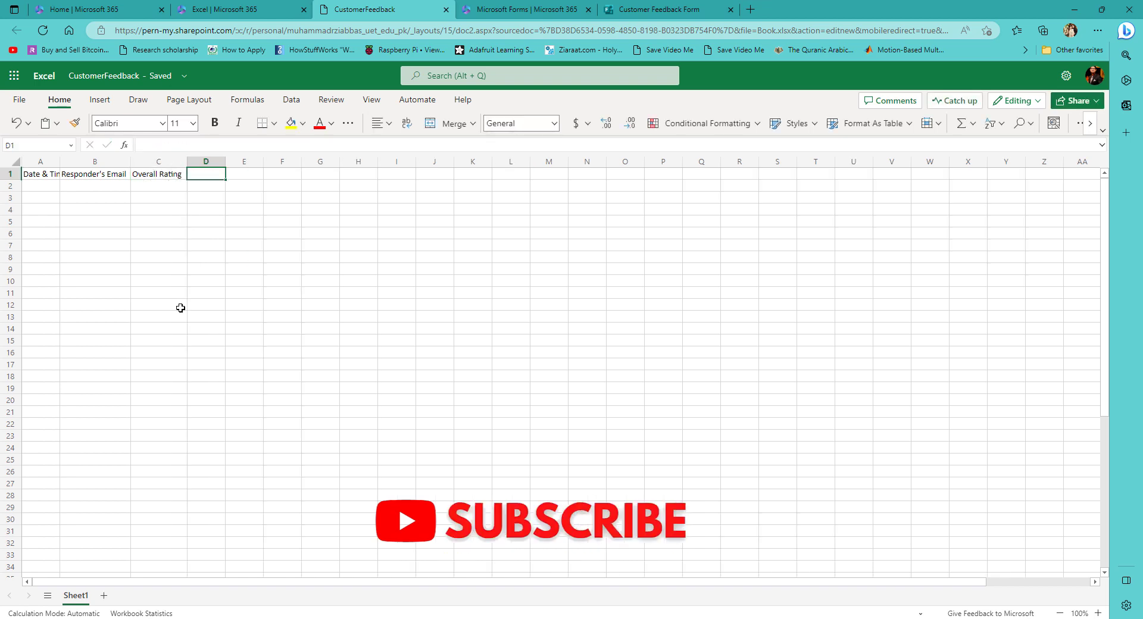
{"action": "type", "text": "Best"}
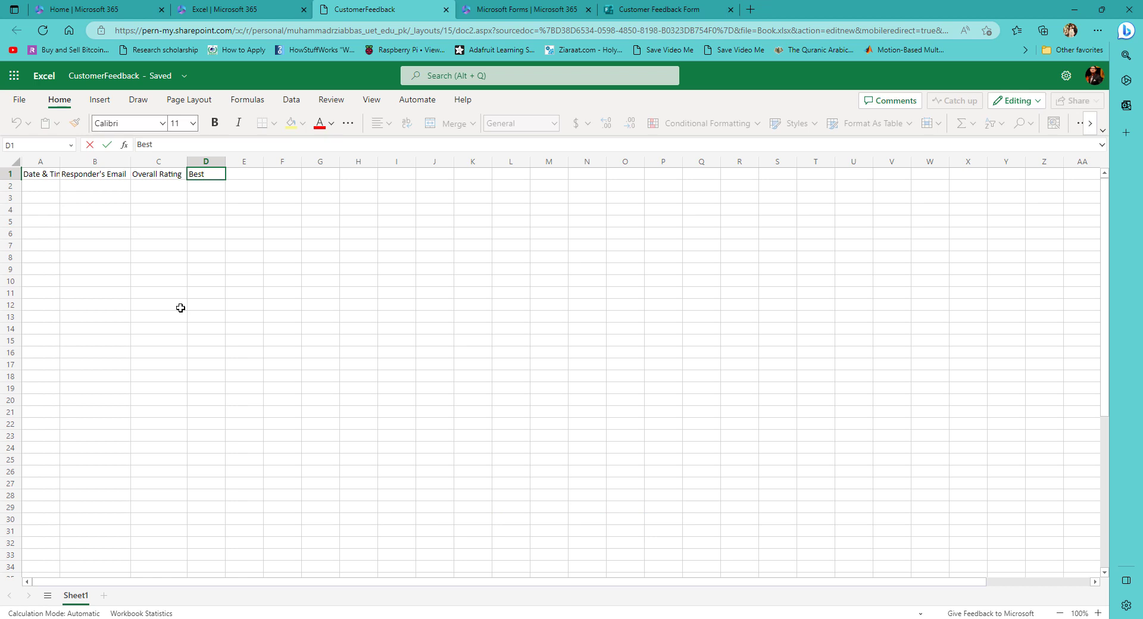
{"action": "type", "text": " Section"}
{"action": "key", "text": "Tab"}
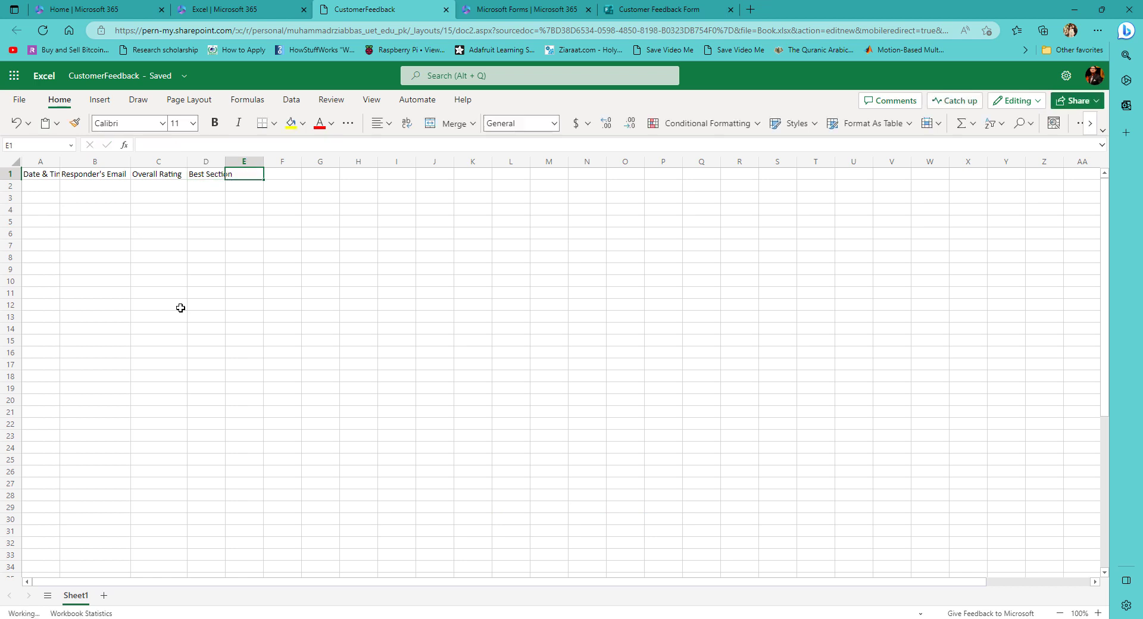
{"action": "type", "text": "Worst Section"}
{"action": "left_click", "coordinate": [282, 269]}
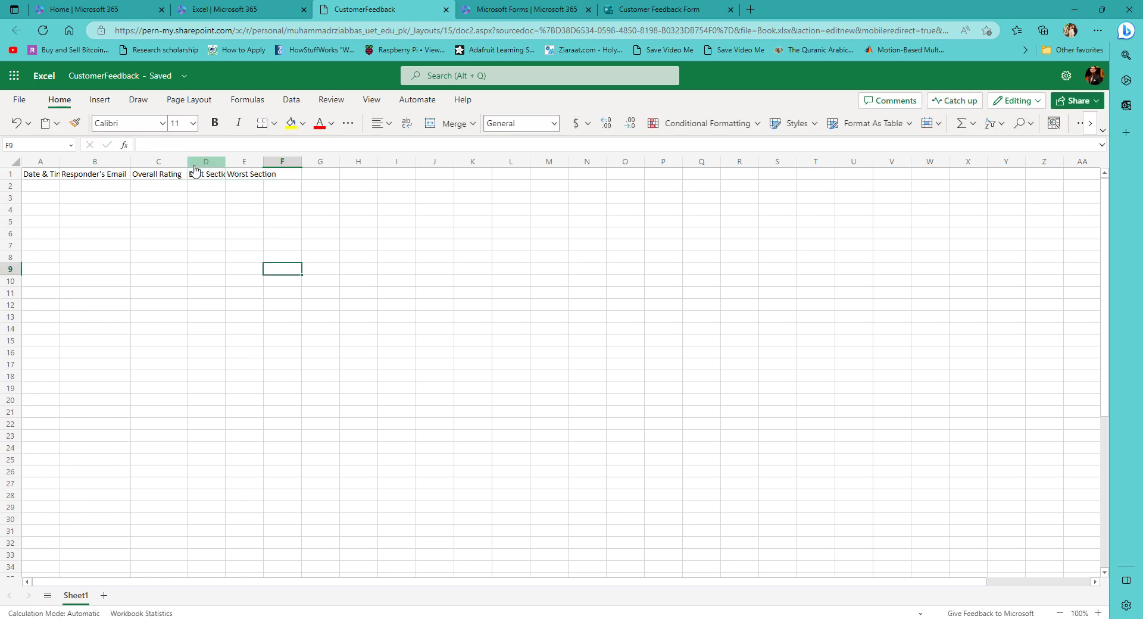
{"action": "left_click_drag", "start_coordinate": [225, 163], "coordinate": [295, 162]}
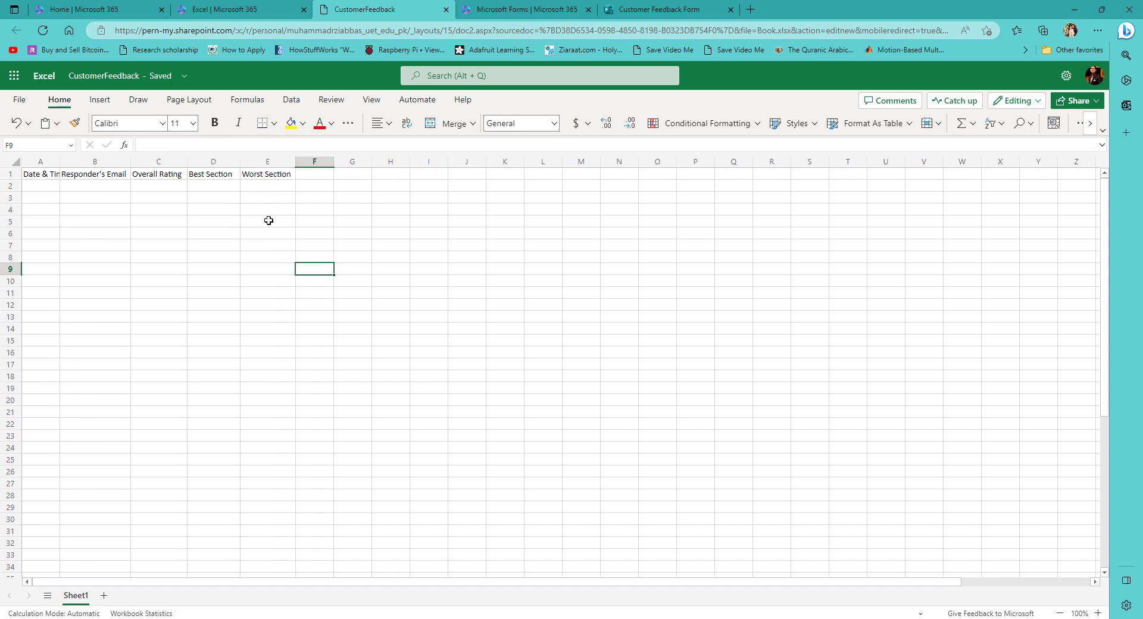
Convert the heading cells A1:E1 into a table, keeping the option that the table has headers.
{"action": "left_click_drag", "start_coordinate": [382, 175], "coordinate": [60, 173]}
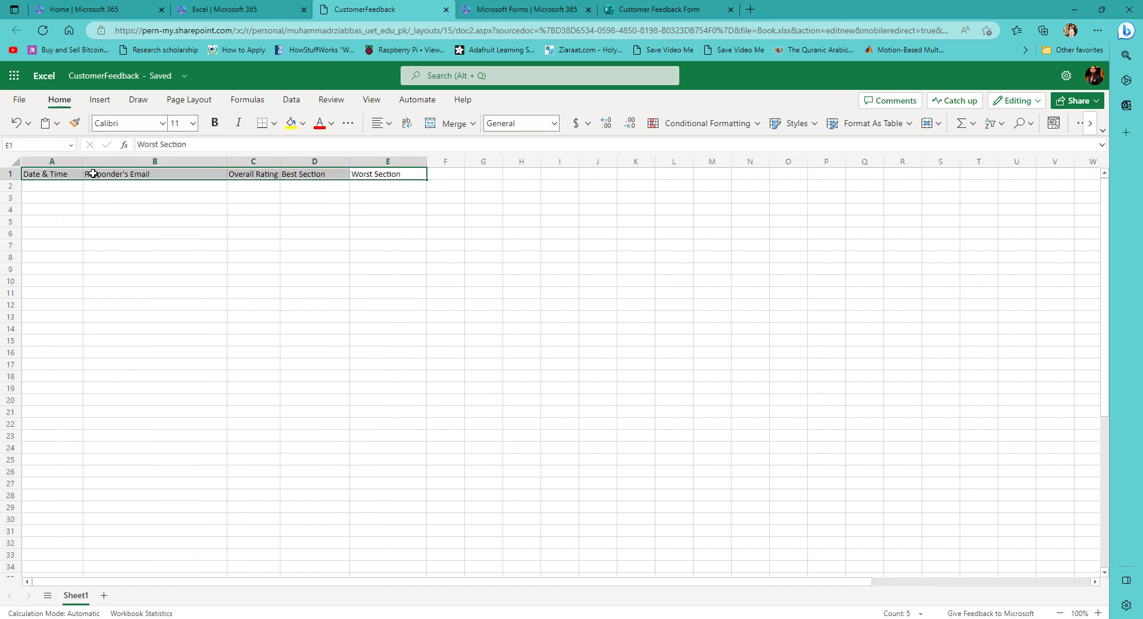
{"action": "left_click", "coordinate": [100, 102]}
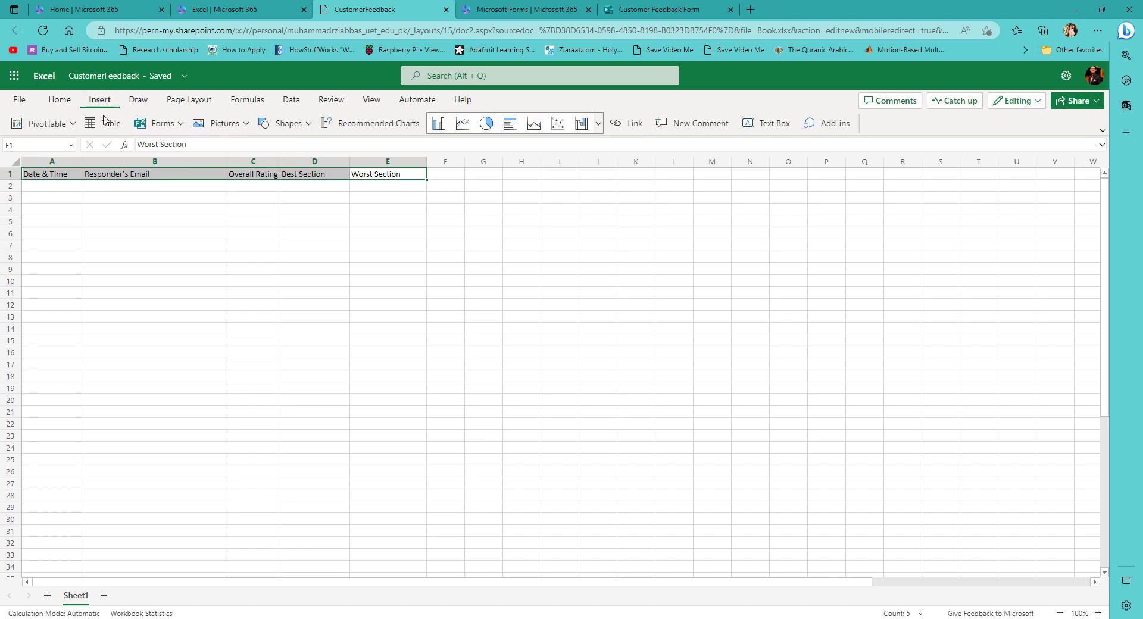
{"action": "left_click", "coordinate": [103, 125]}
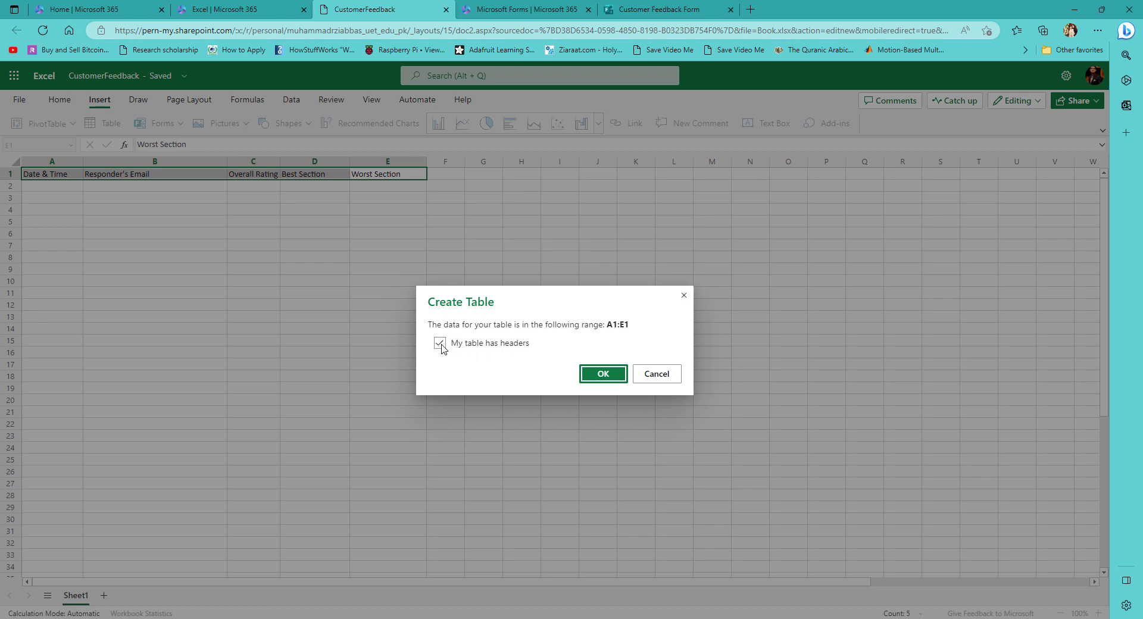
{"action": "left_click", "coordinate": [603, 374]}
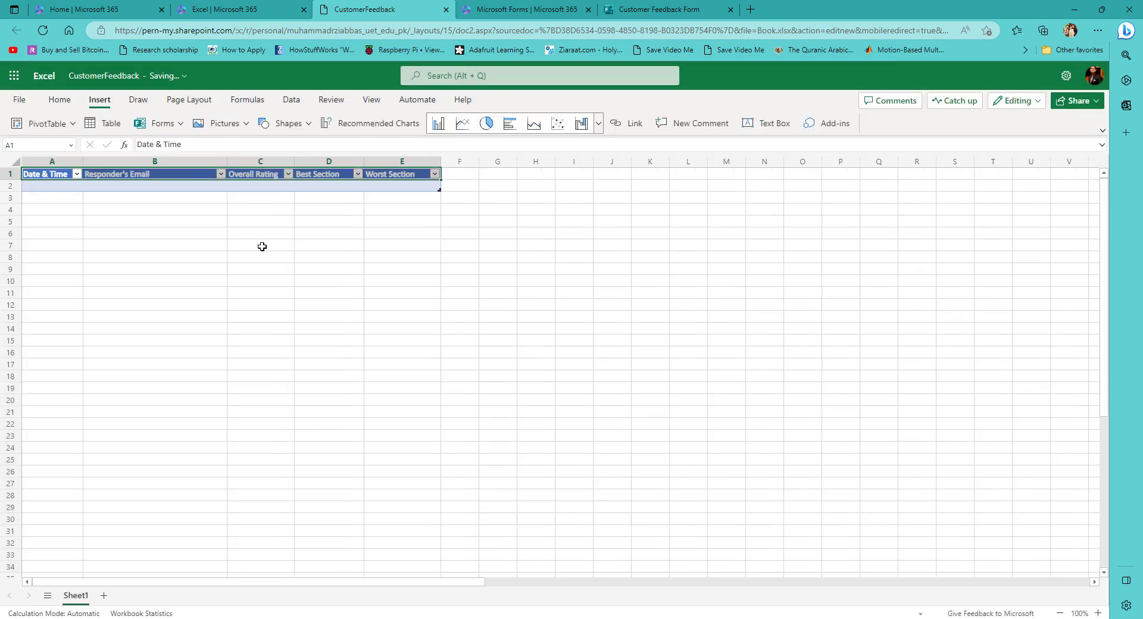
Rename the table as CustomerData.
{"action": "left_click", "coordinate": [85, 211]}
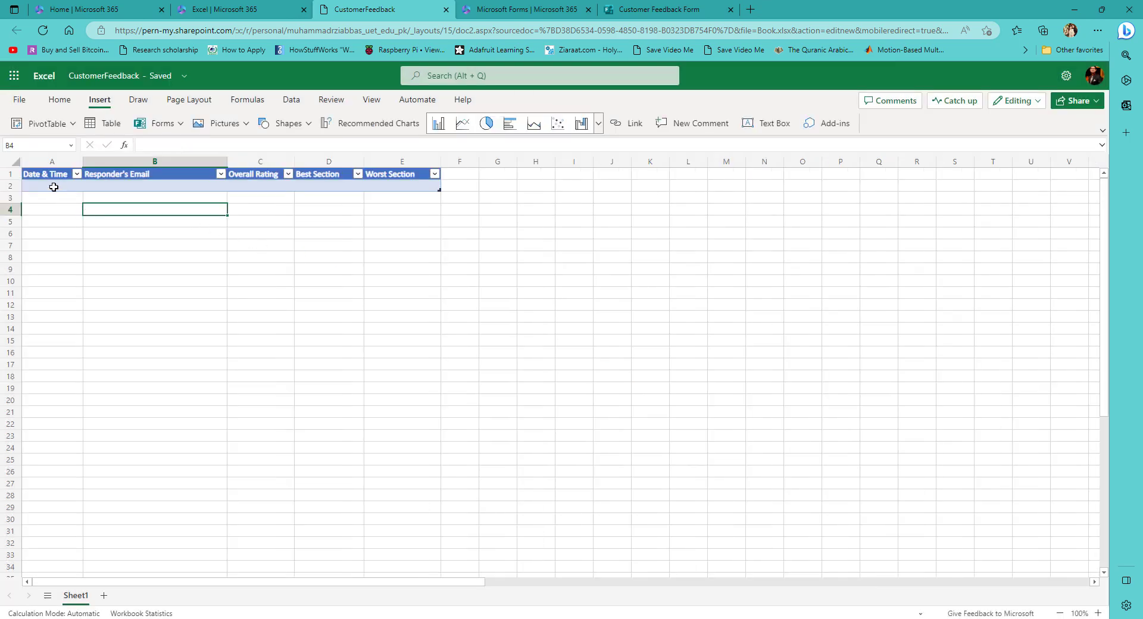
{"action": "left_click", "coordinate": [174, 183]}
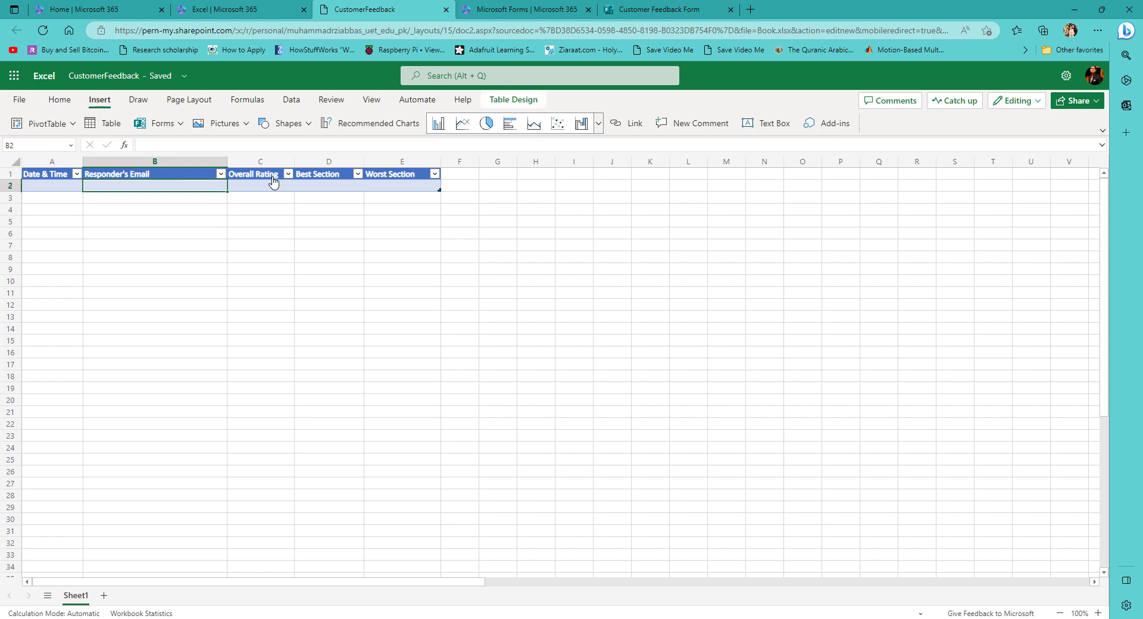
{"action": "left_click", "coordinate": [521, 101]}
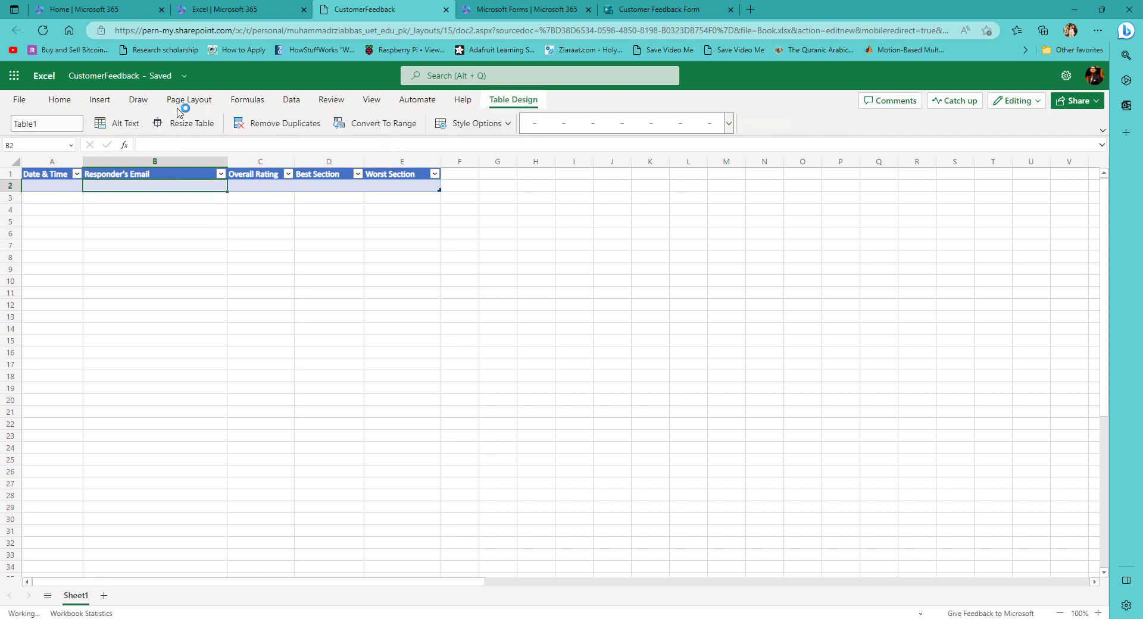
{"action": "double_click", "coordinate": [43, 125]}
{"action": "type", "text": "Customer"}
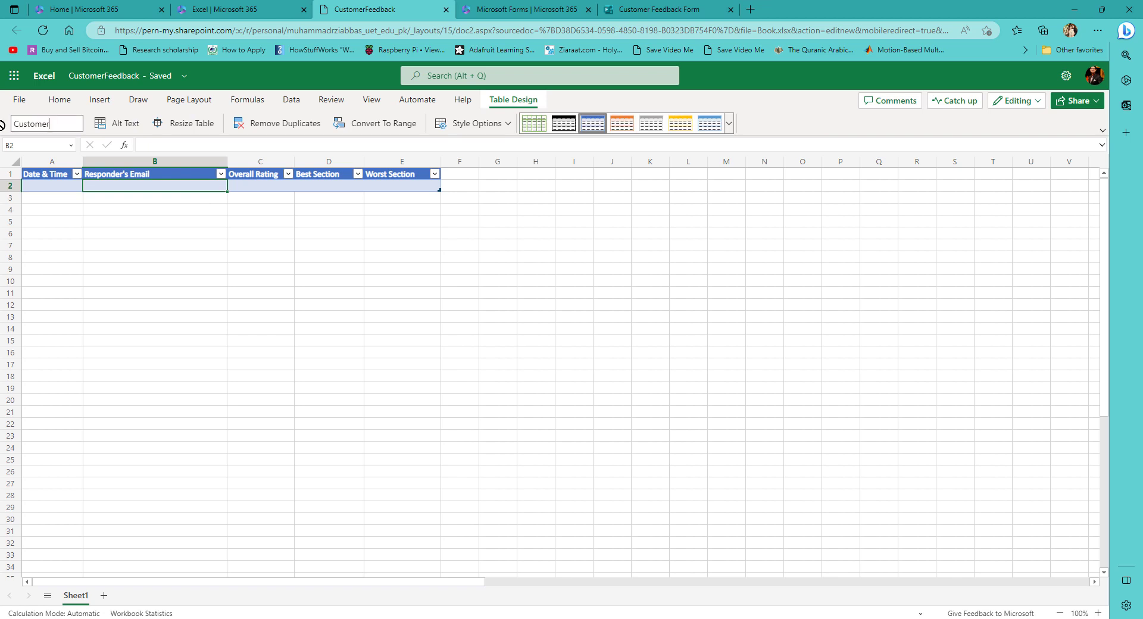
{"action": "type", "text": "Data"}
{"action": "key", "text": "Return"}
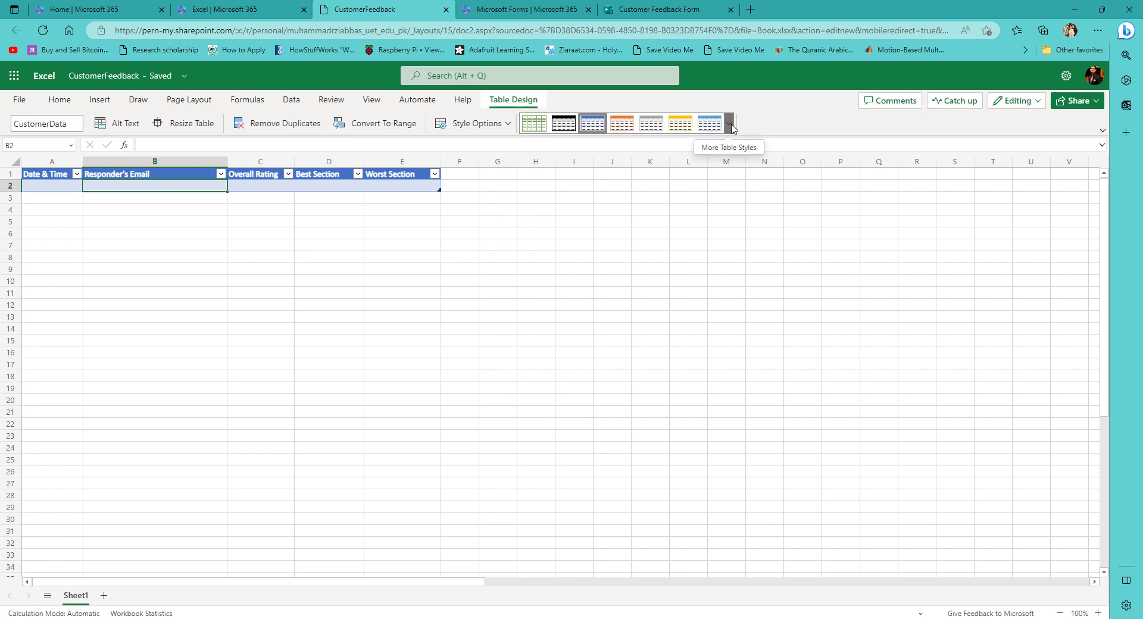
{"action": "left_click", "coordinate": [730, 125]}
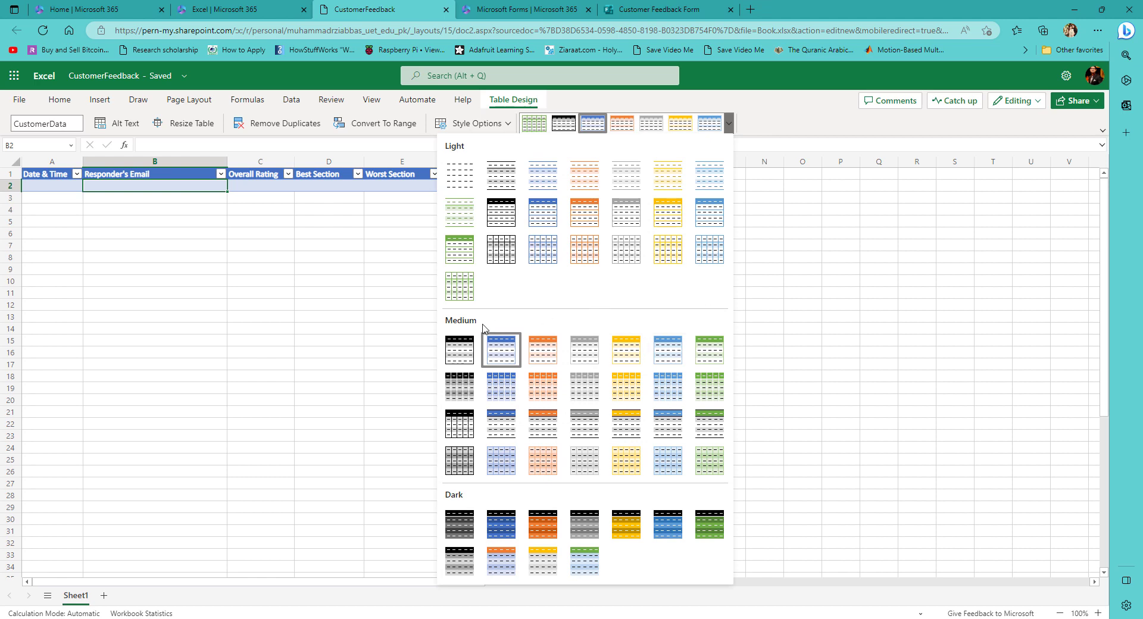
{"action": "left_click", "coordinate": [292, 320]}
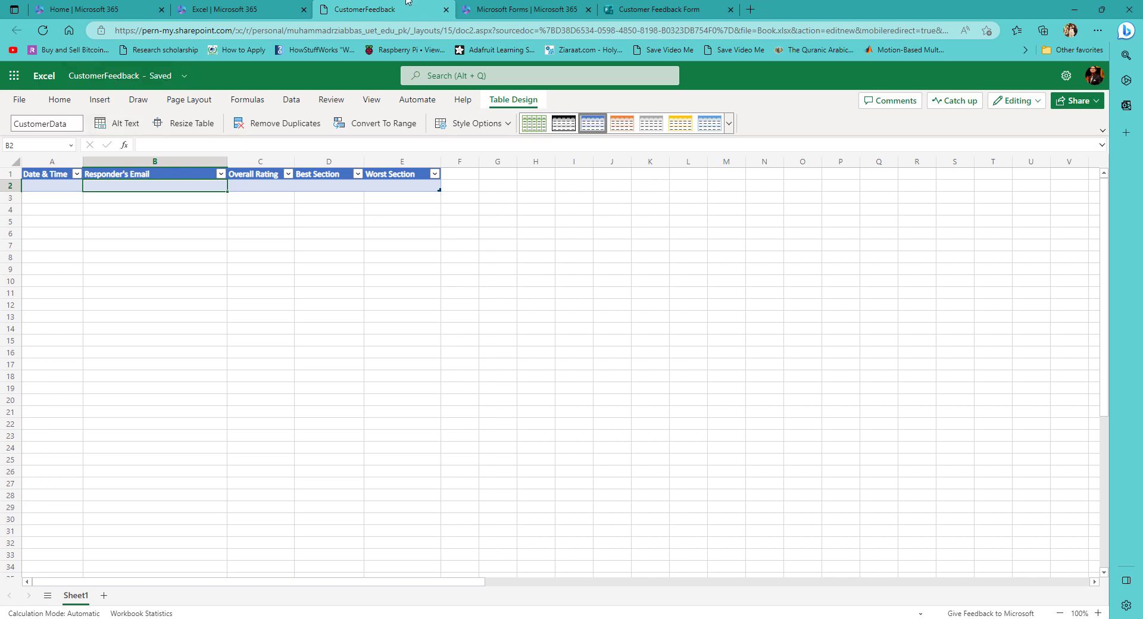
Close the Microsoft Forms and Excel launch pages, keeping the CustomerFeedback workbook and the Customer Feedback Form open.
{"action": "left_click", "coordinate": [497, 10]}
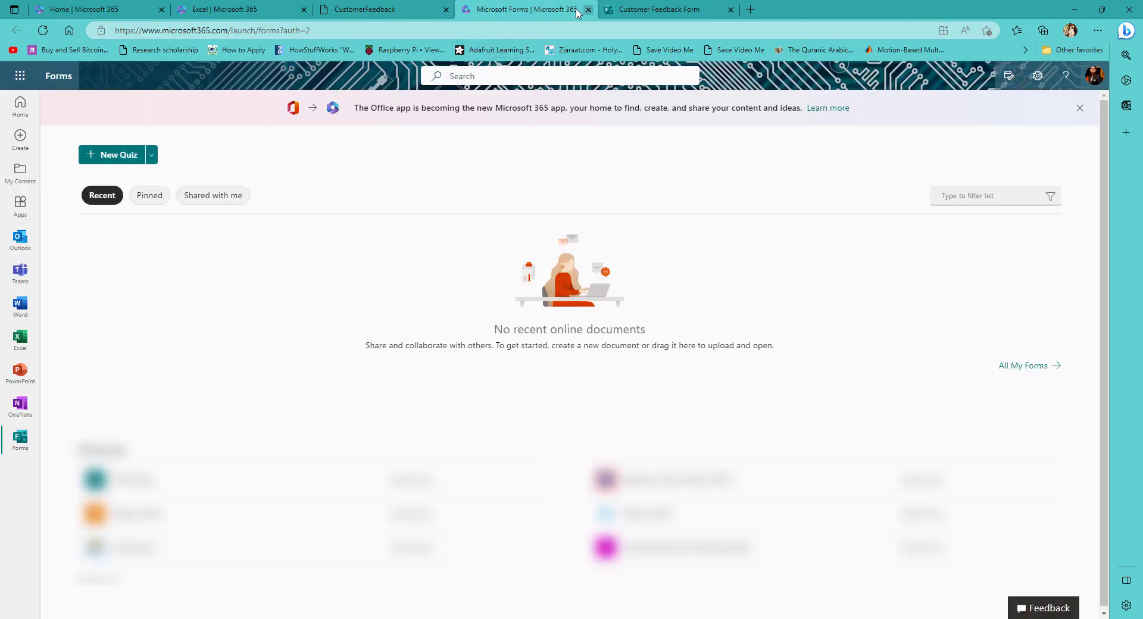
{"action": "left_click", "coordinate": [588, 9]}
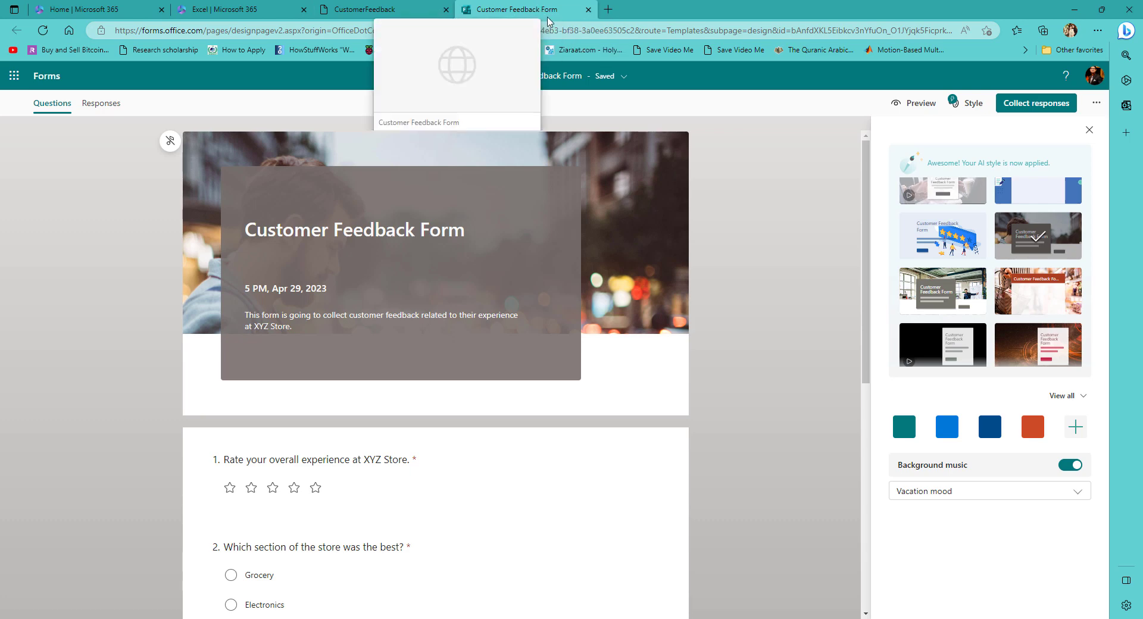
{"action": "left_click", "coordinate": [411, 7]}
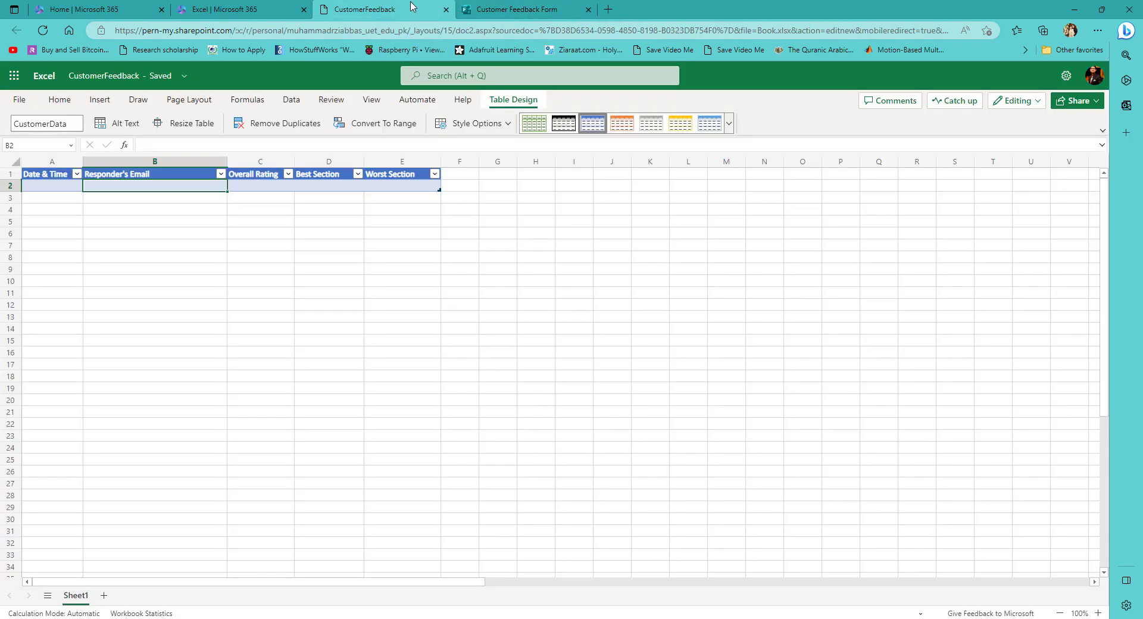
{"action": "left_click", "coordinate": [216, 11]}
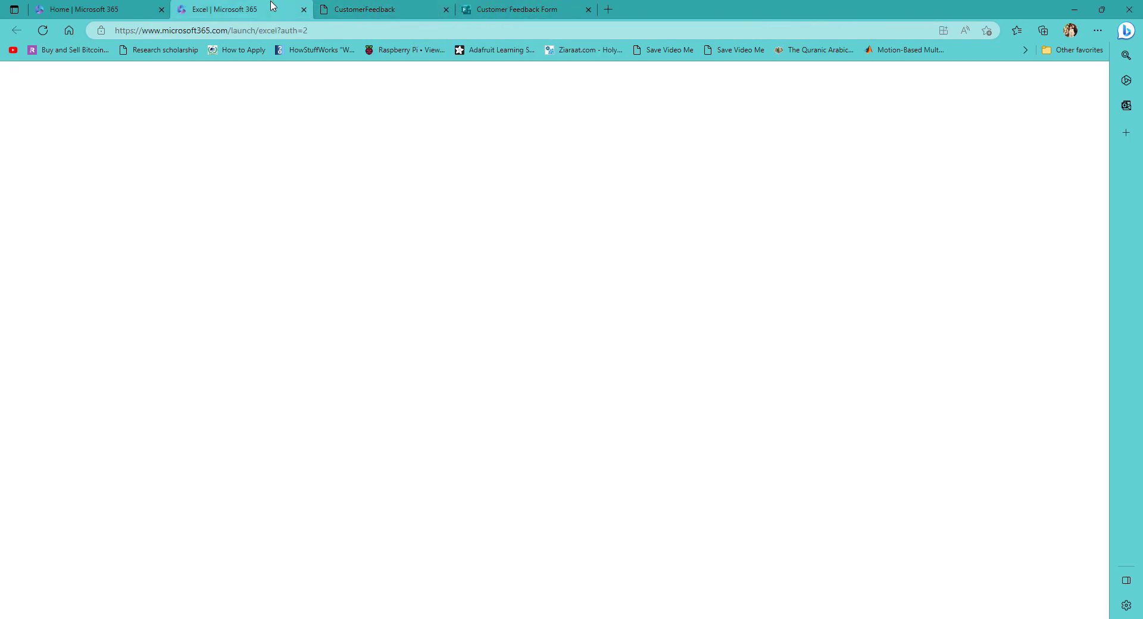
{"action": "left_click", "coordinate": [303, 10]}
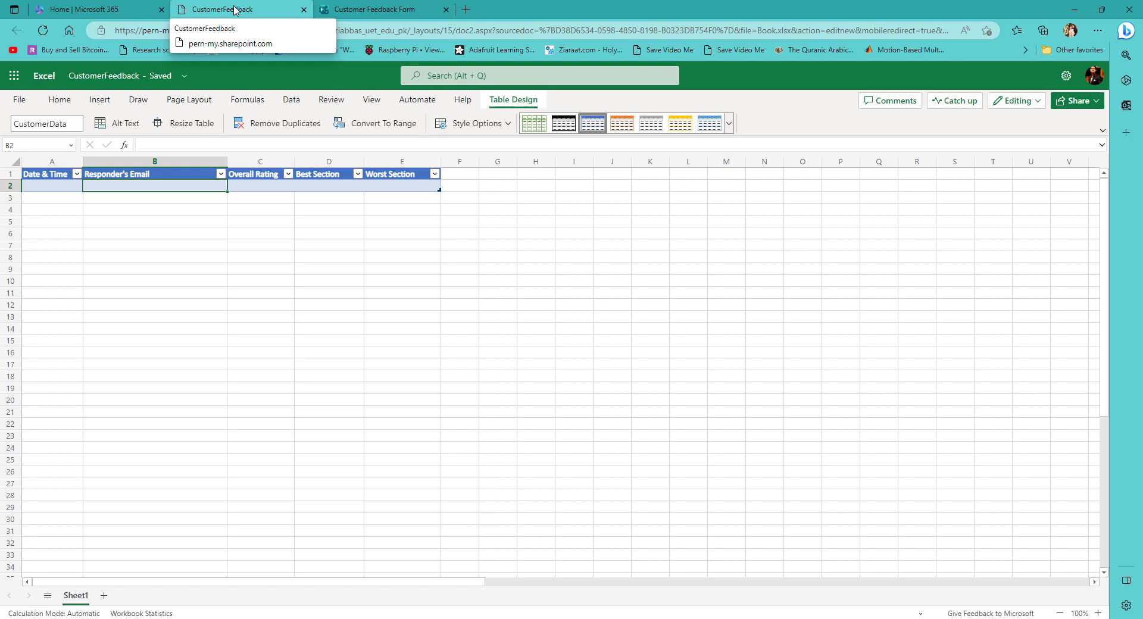
Switch to the Microsoft 365 home page and open Power Automate from its apps.
{"action": "left_click", "coordinate": [94, 11]}
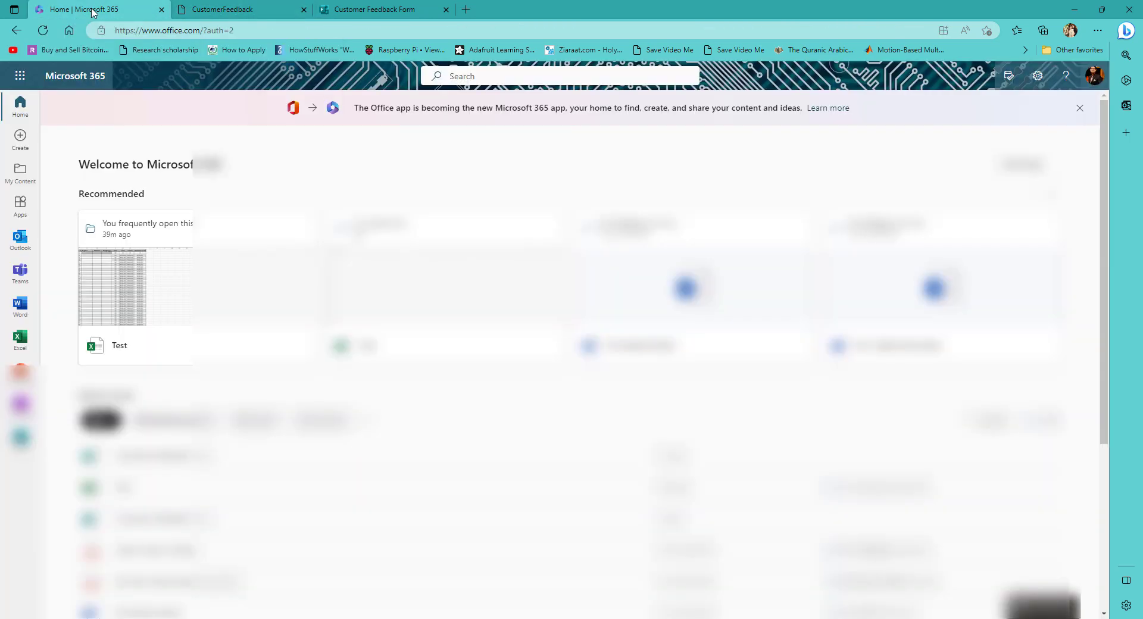
{"action": "left_click", "coordinate": [20, 76]}
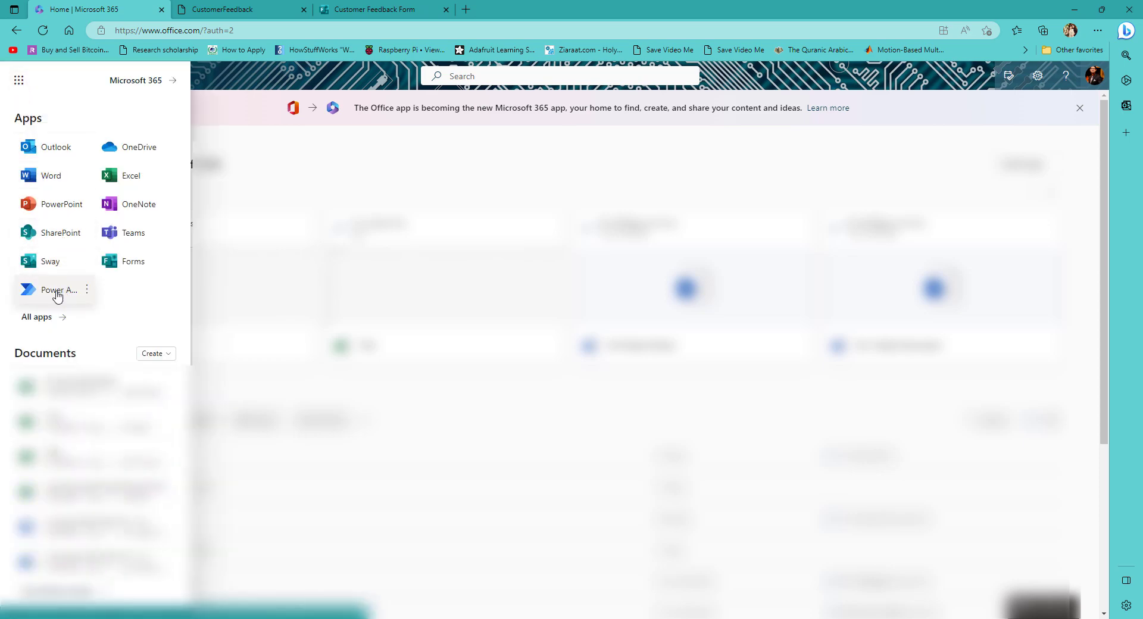
{"action": "left_click", "coordinate": [54, 291]}
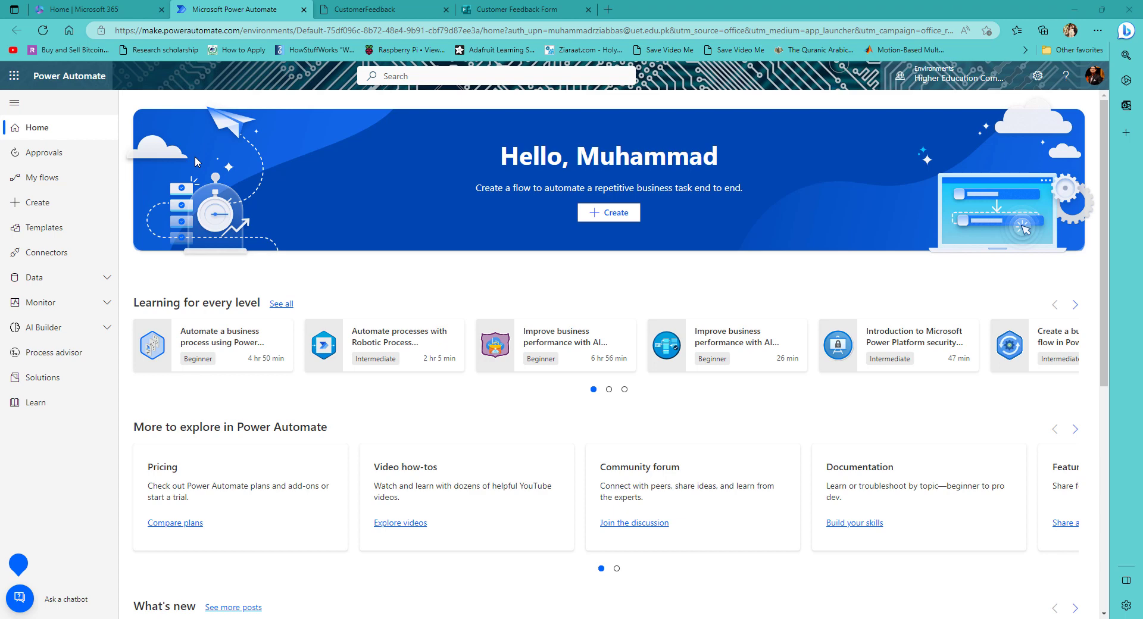
Create an automated cloud flow named CustomerFeedback with the Microsoft Forms trigger "When a new response is submitted".
{"action": "left_click", "coordinate": [36, 205]}
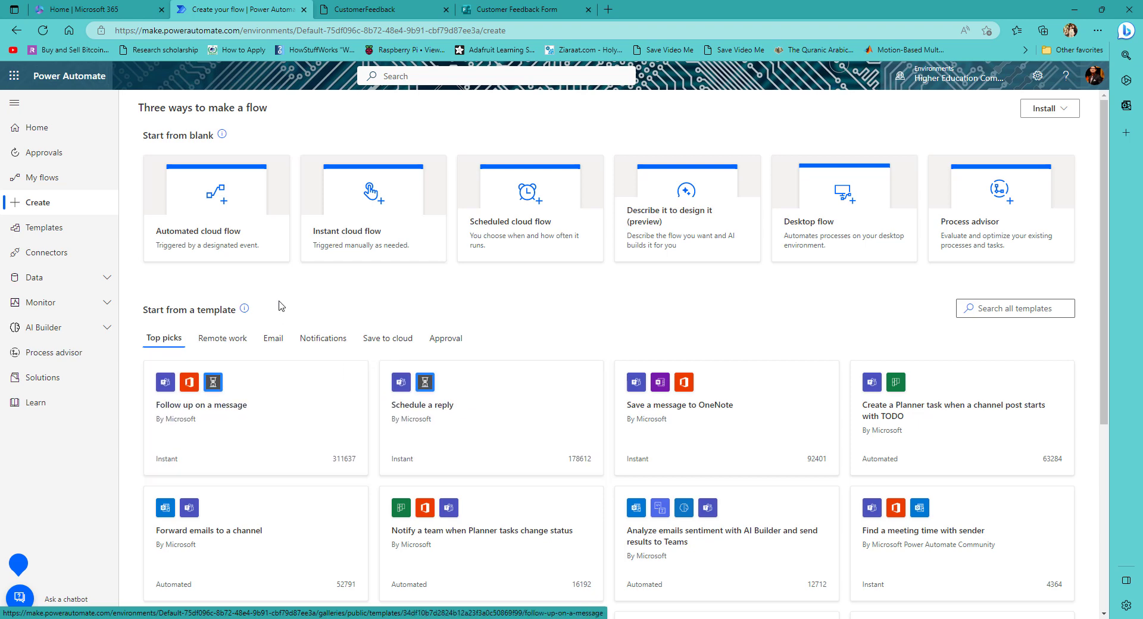
{"action": "left_click", "coordinate": [204, 211]}
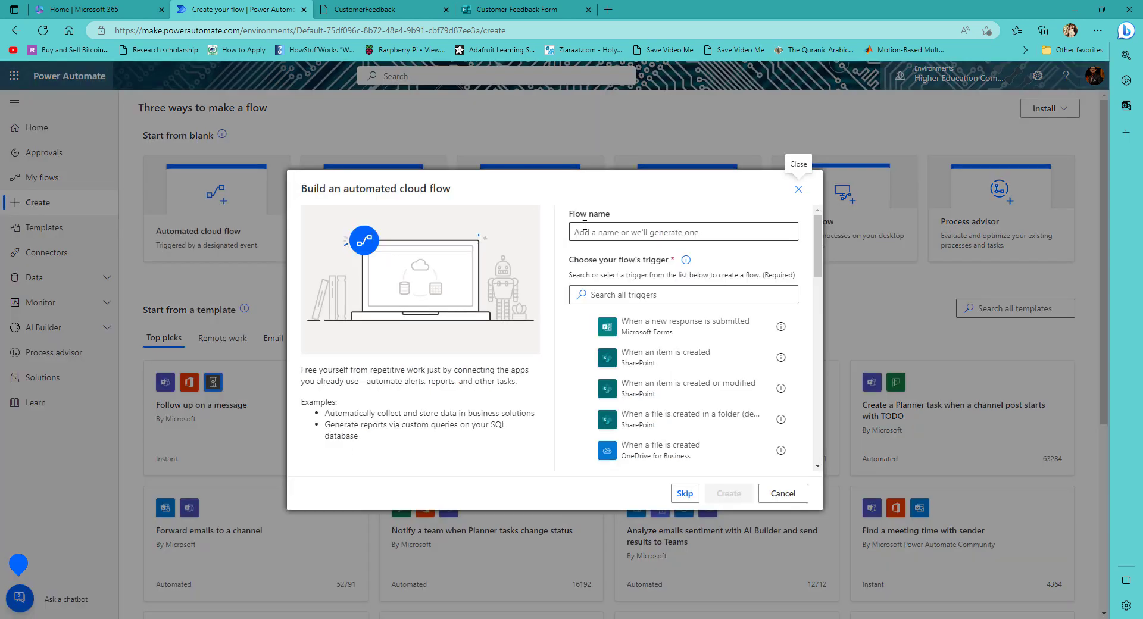
{"action": "left_click", "coordinate": [627, 232]}
{"action": "type", "text": "Cu"}
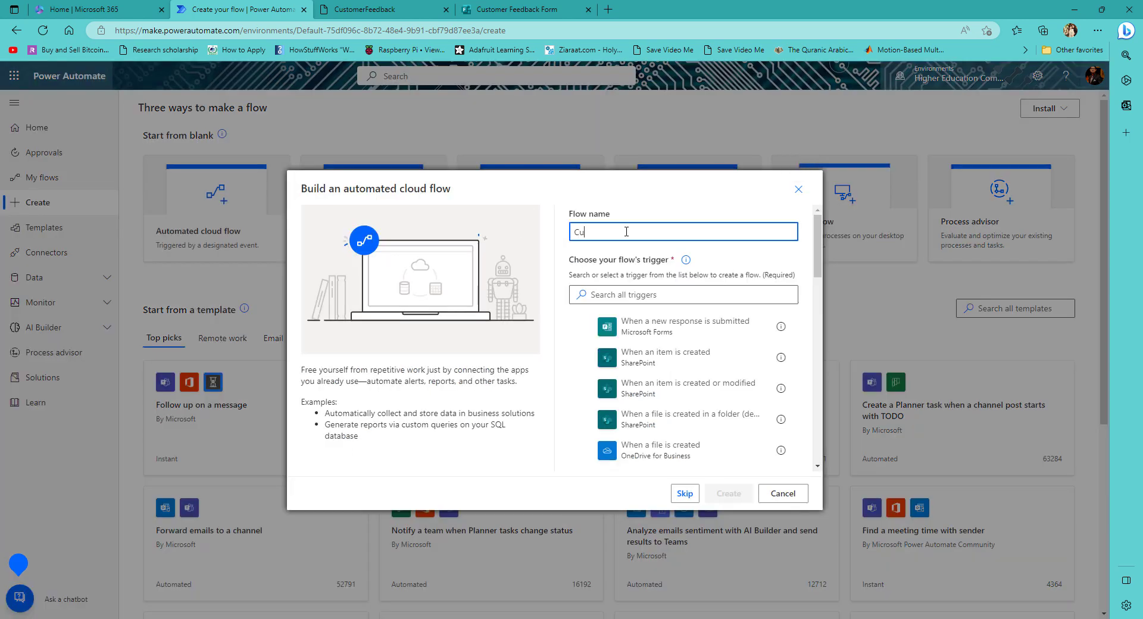
{"action": "type", "text": "stomerFeedback"}
{"action": "left_click", "coordinate": [618, 295]}
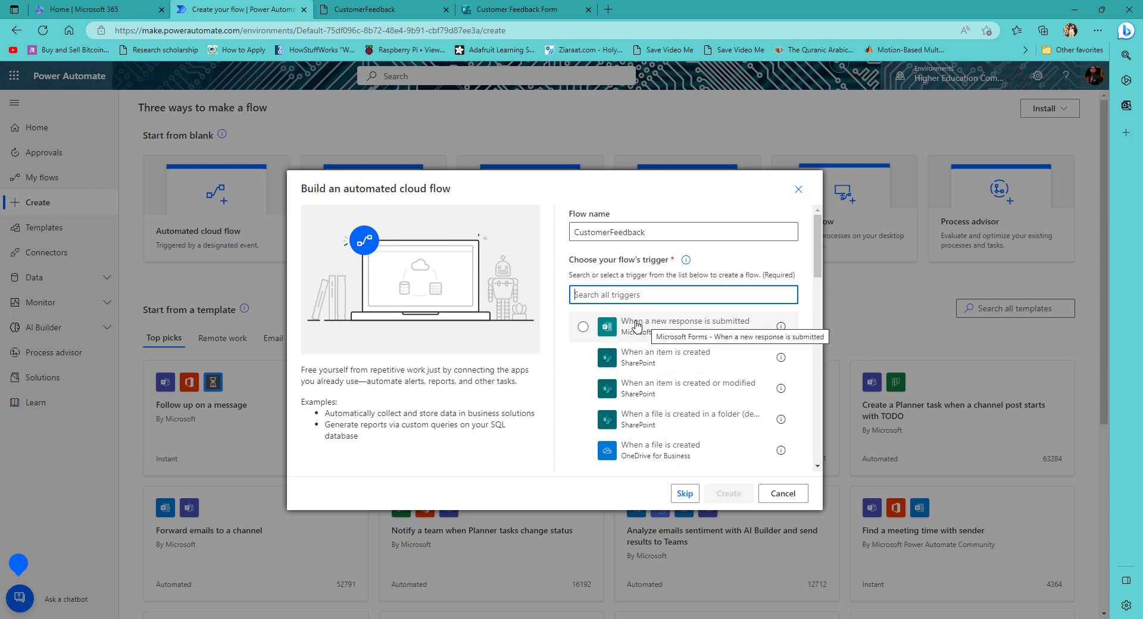
{"action": "left_click", "coordinate": [673, 329]}
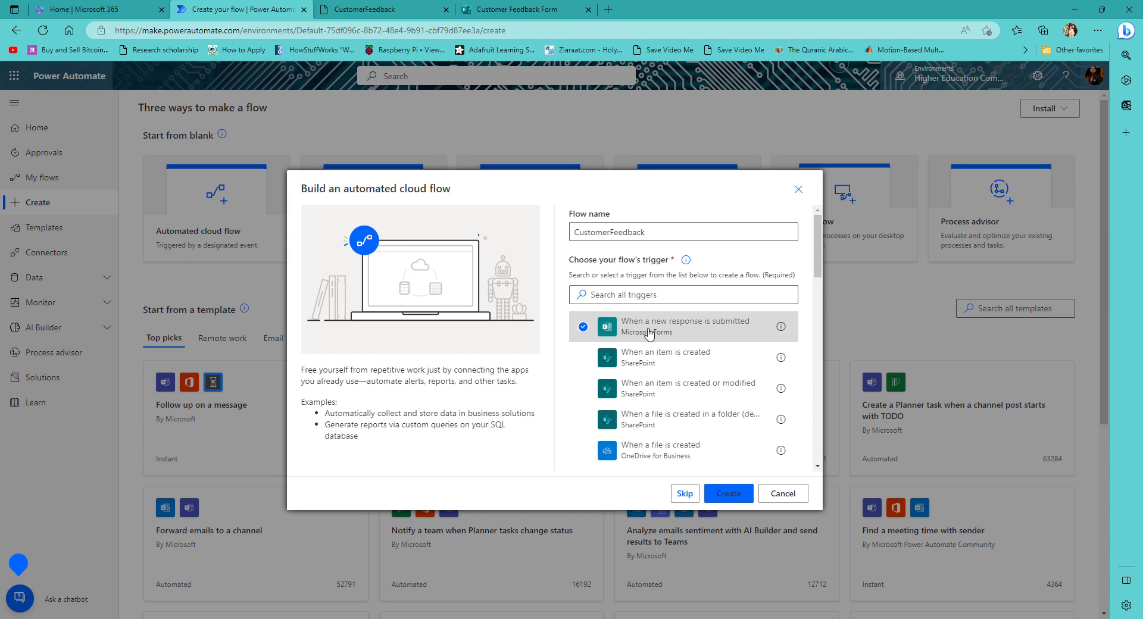
{"action": "left_click", "coordinate": [731, 500]}
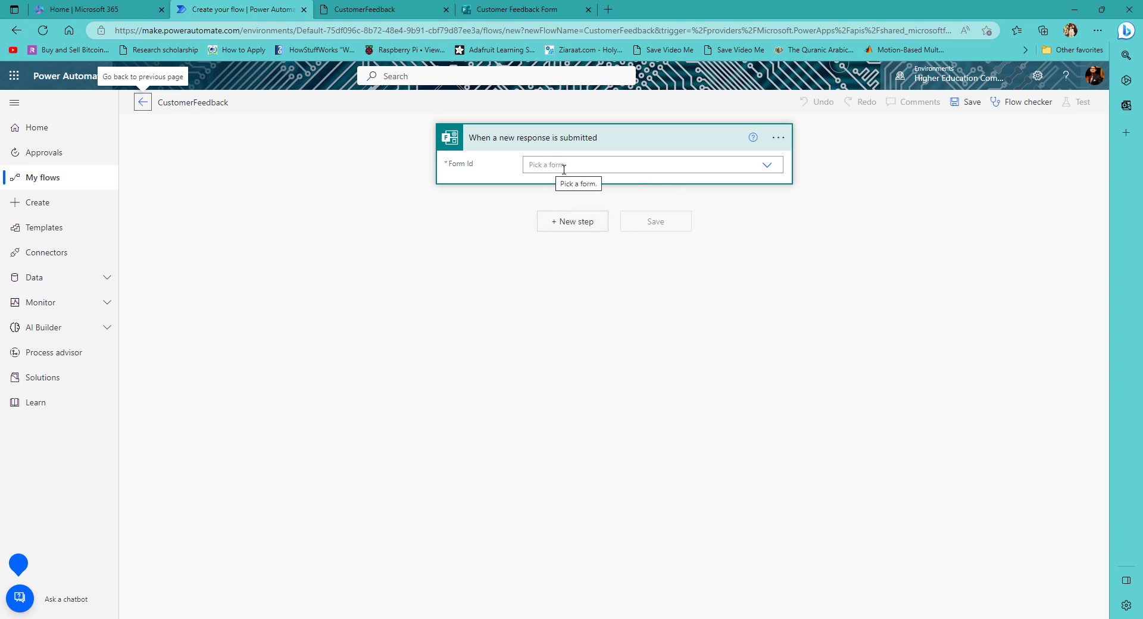
Set the trigger's form to Customer Feedback Form and add the Microsoft Forms action "Get response details" as the following flow step.
{"action": "left_click", "coordinate": [767, 166]}
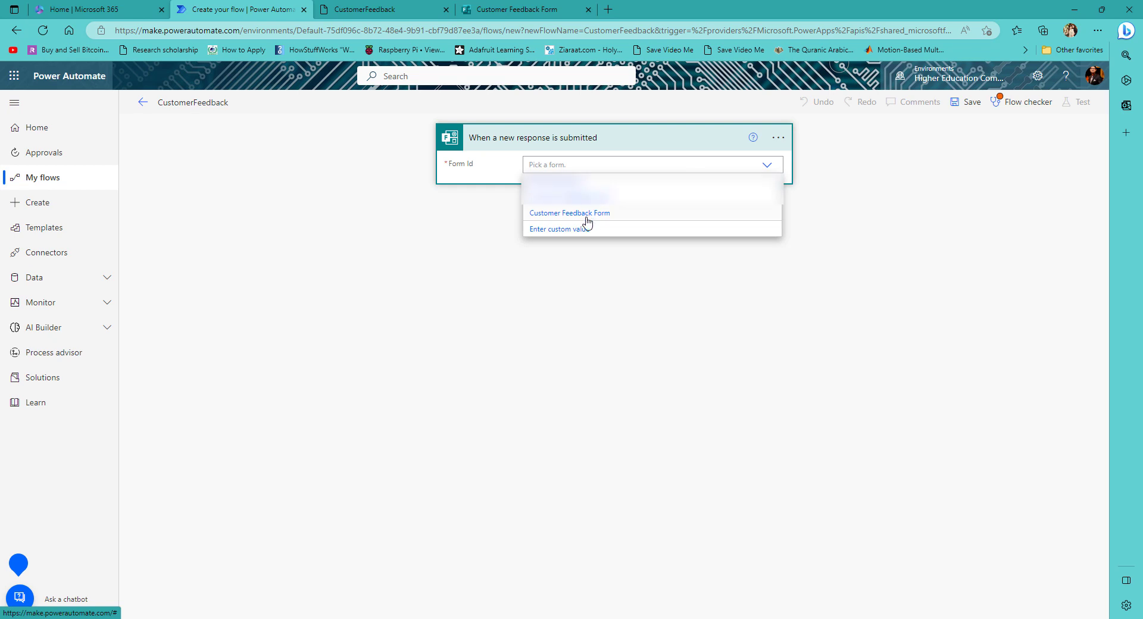
{"action": "left_click", "coordinate": [571, 212]}
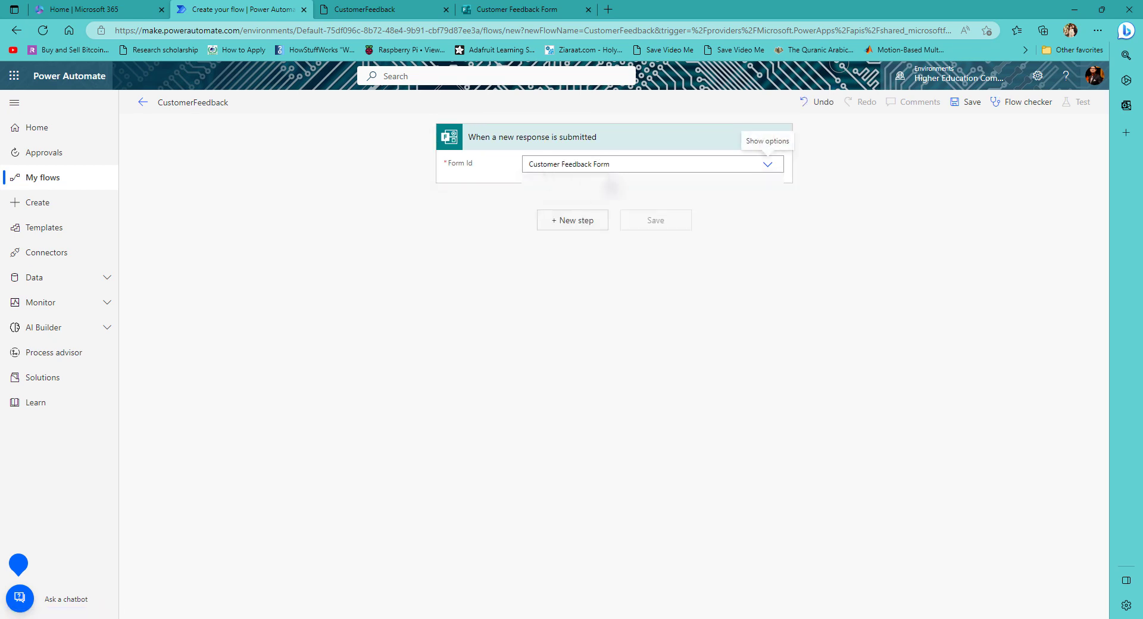
{"action": "left_click", "coordinate": [566, 220]}
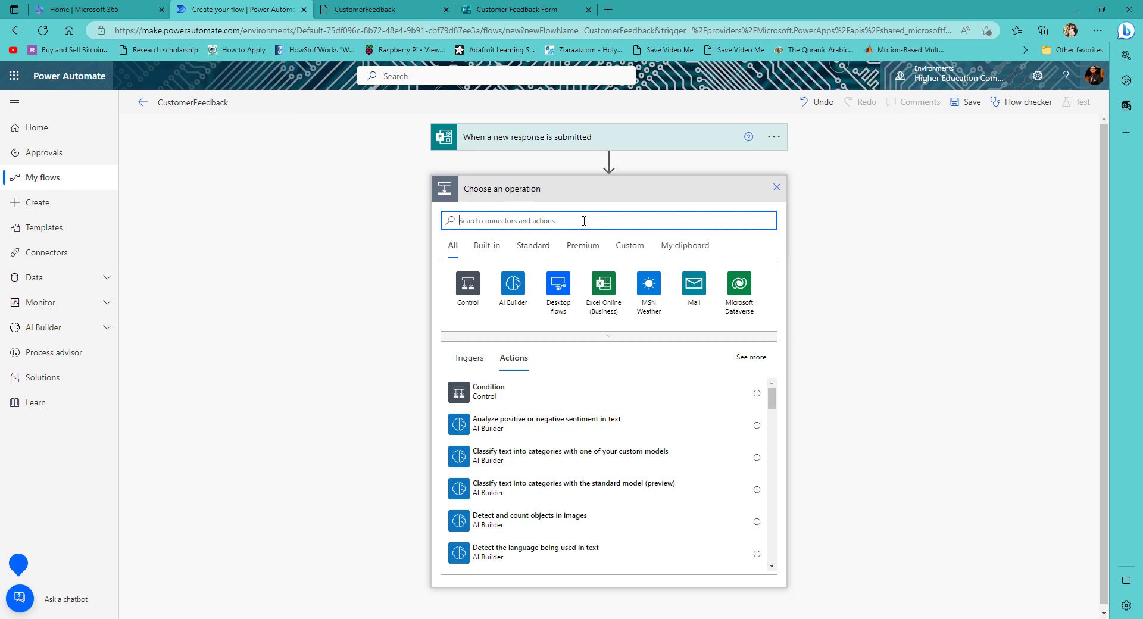
{"action": "type", "text": "Get Response"}
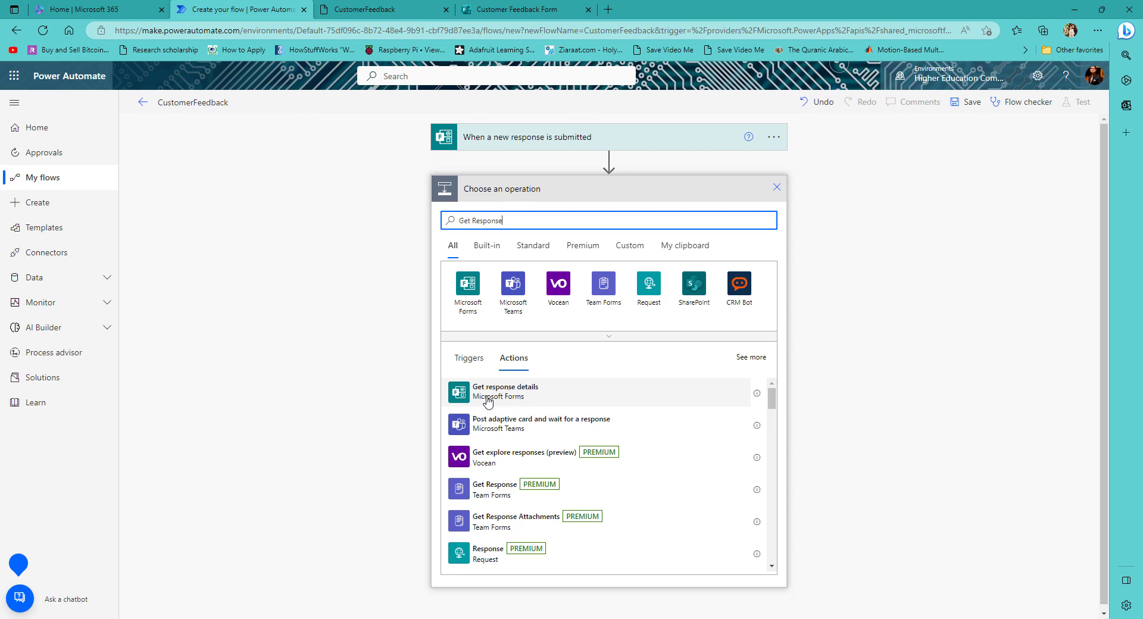
{"action": "left_click", "coordinate": [518, 393]}
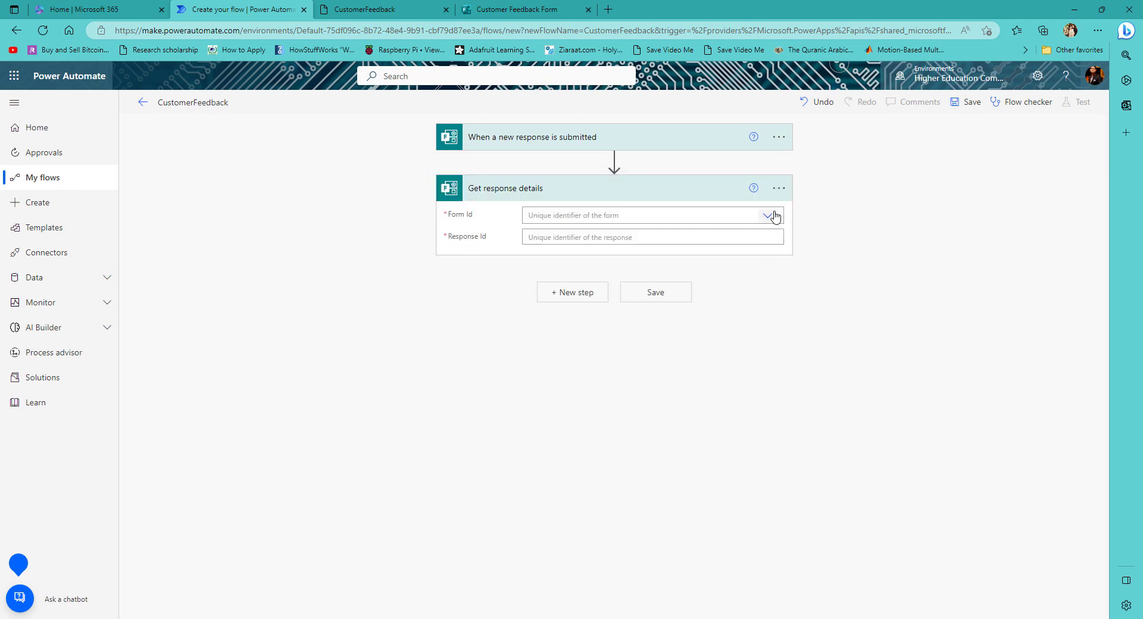
In the Get response details action, set Form Id to Customer Feedback Form and Response Id to the trigger's dynamic Response Id.
{"action": "left_click", "coordinate": [769, 217]}
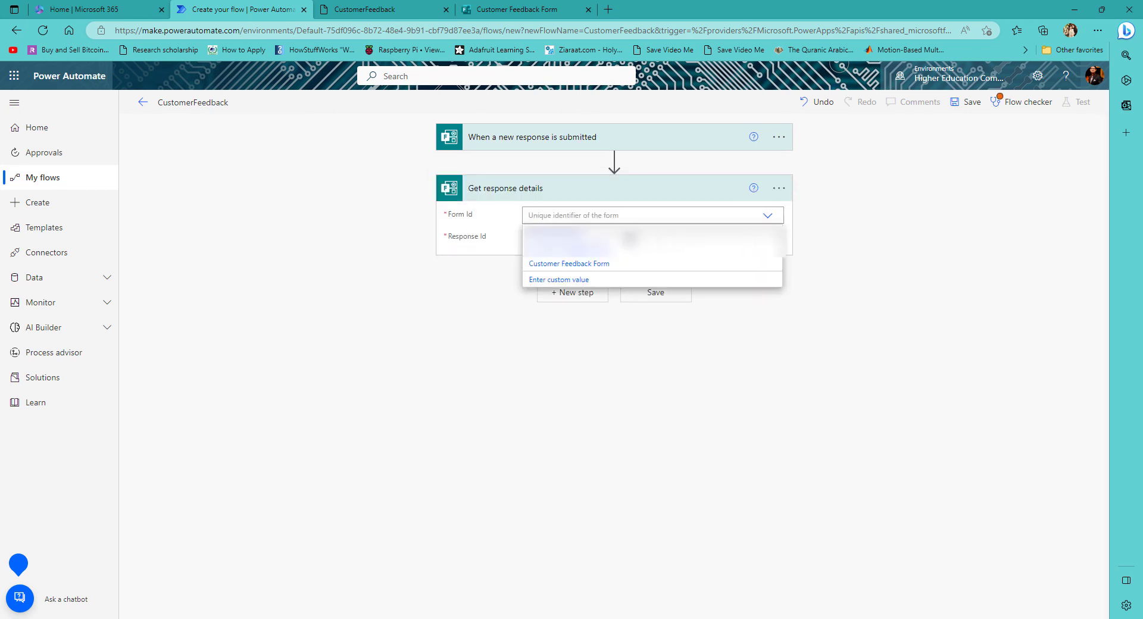
{"action": "left_click", "coordinate": [588, 264]}
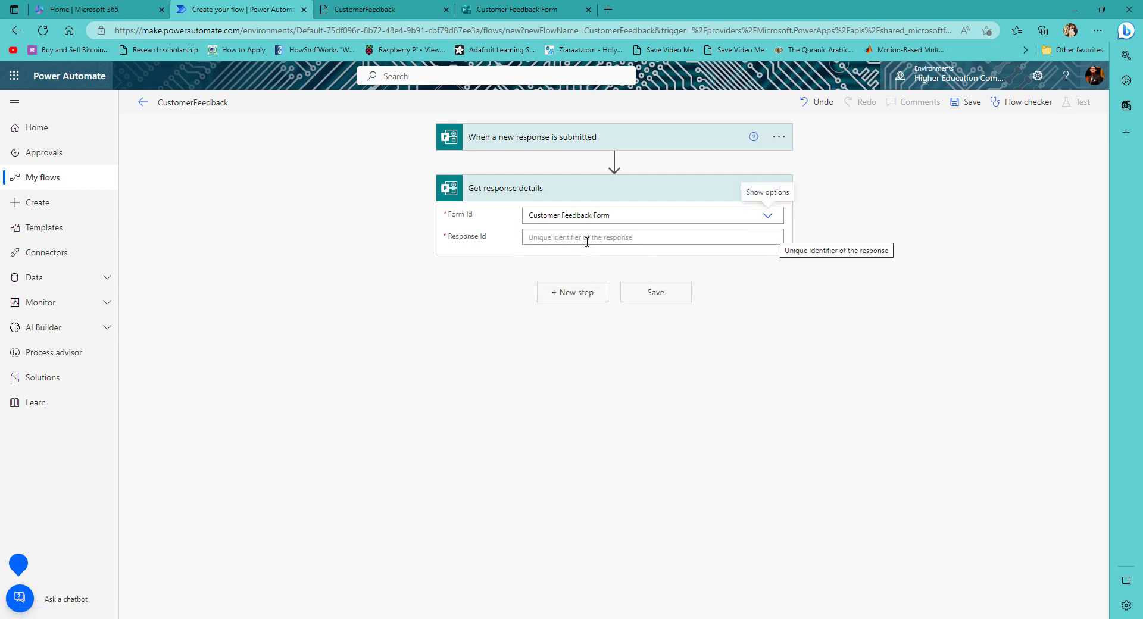
{"action": "left_click", "coordinate": [574, 239]}
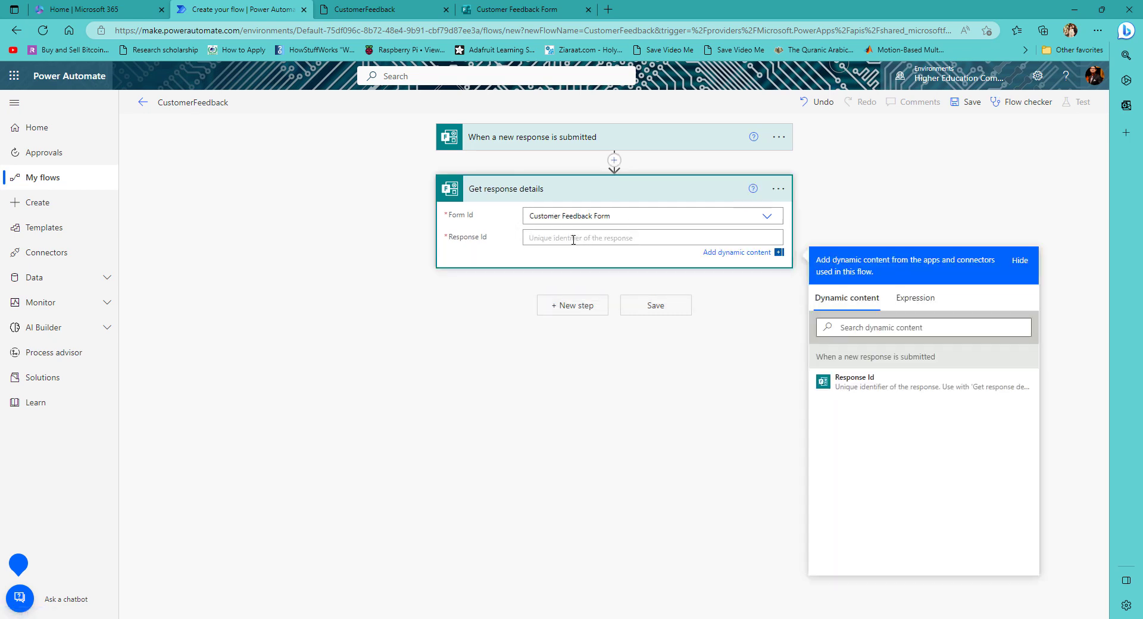
{"action": "left_click", "coordinate": [876, 390]}
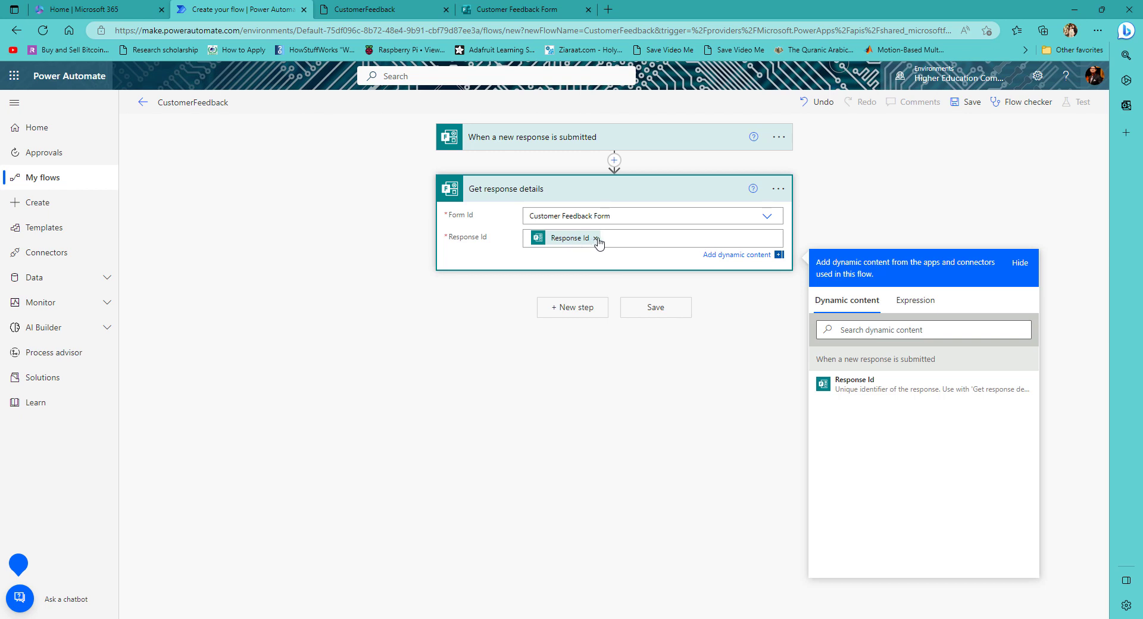
{"action": "left_click", "coordinate": [640, 286]}
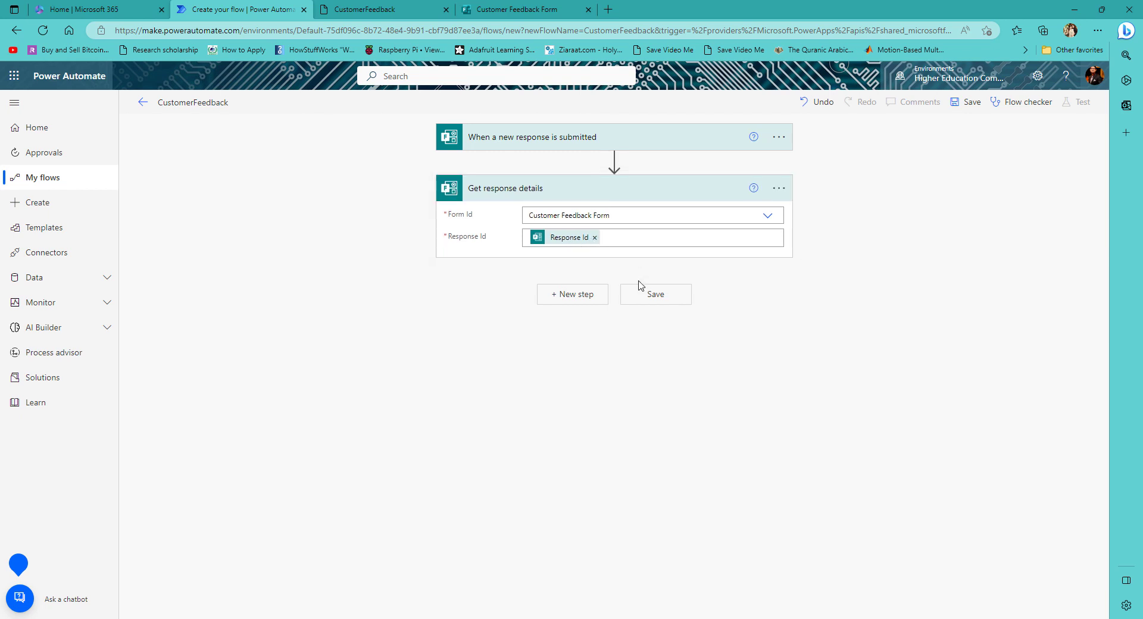
Add the Excel Online (Business) action "Add a row into a table" after Get response details.
{"action": "left_click", "coordinate": [578, 300]}
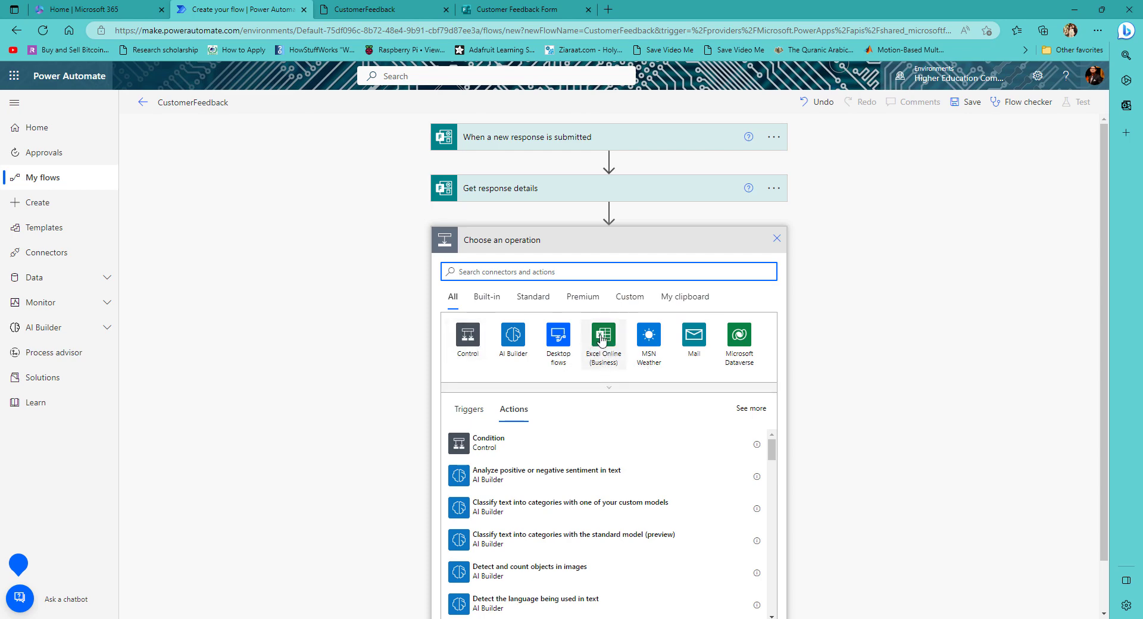
{"action": "left_click", "coordinate": [610, 350]}
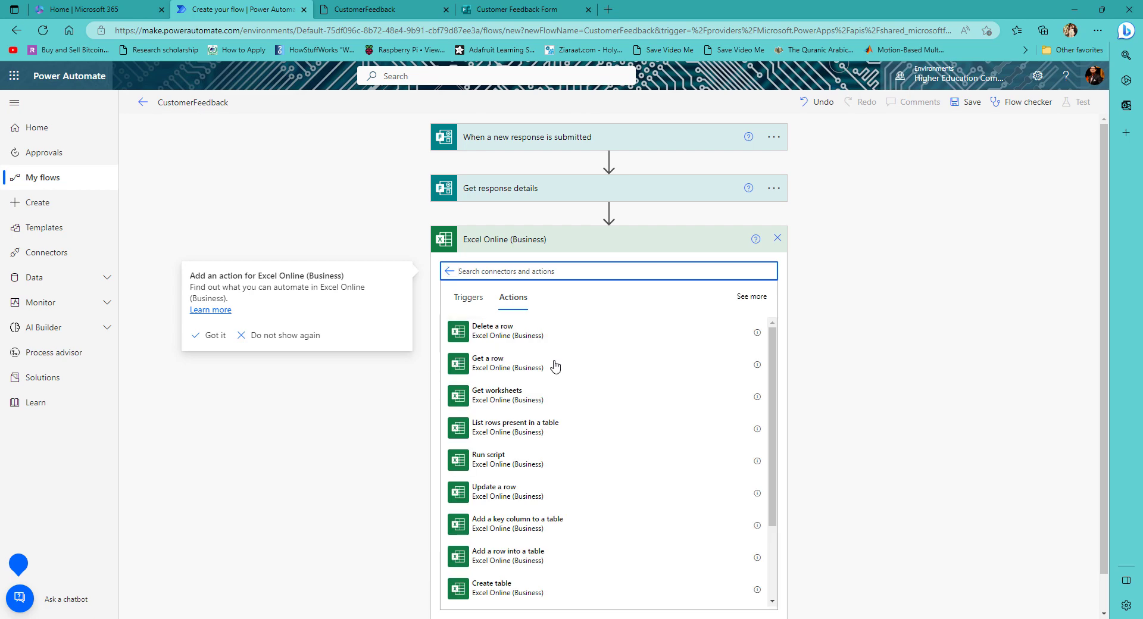
{"action": "scroll", "coordinate": [543, 450], "scroll_direction": "down", "scroll_amount": 2}
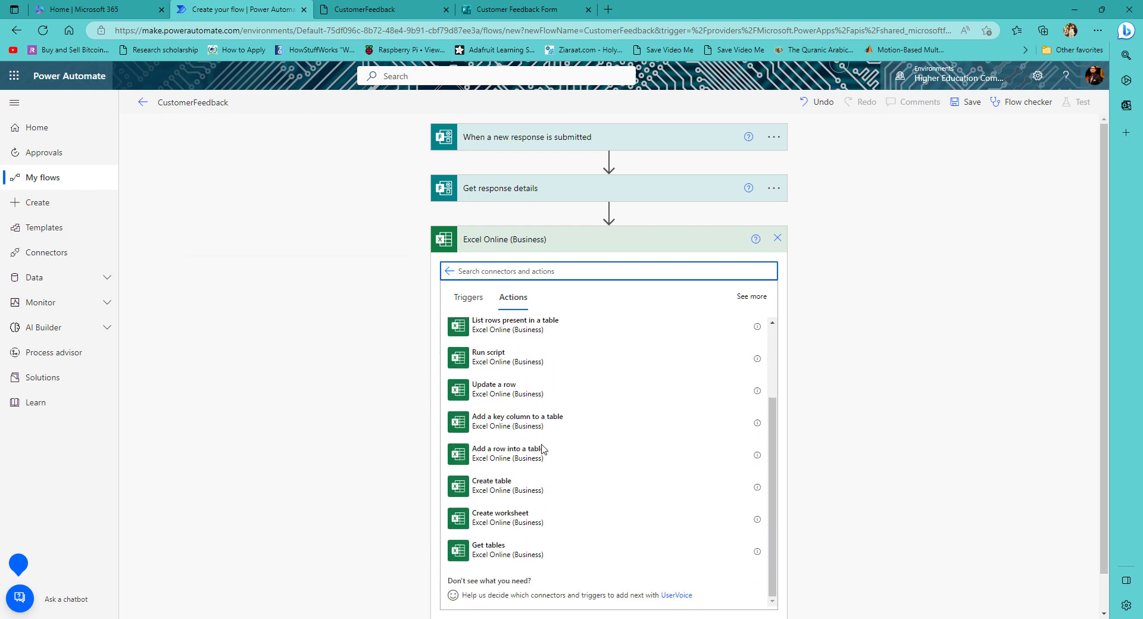
{"action": "left_click", "coordinate": [505, 457]}
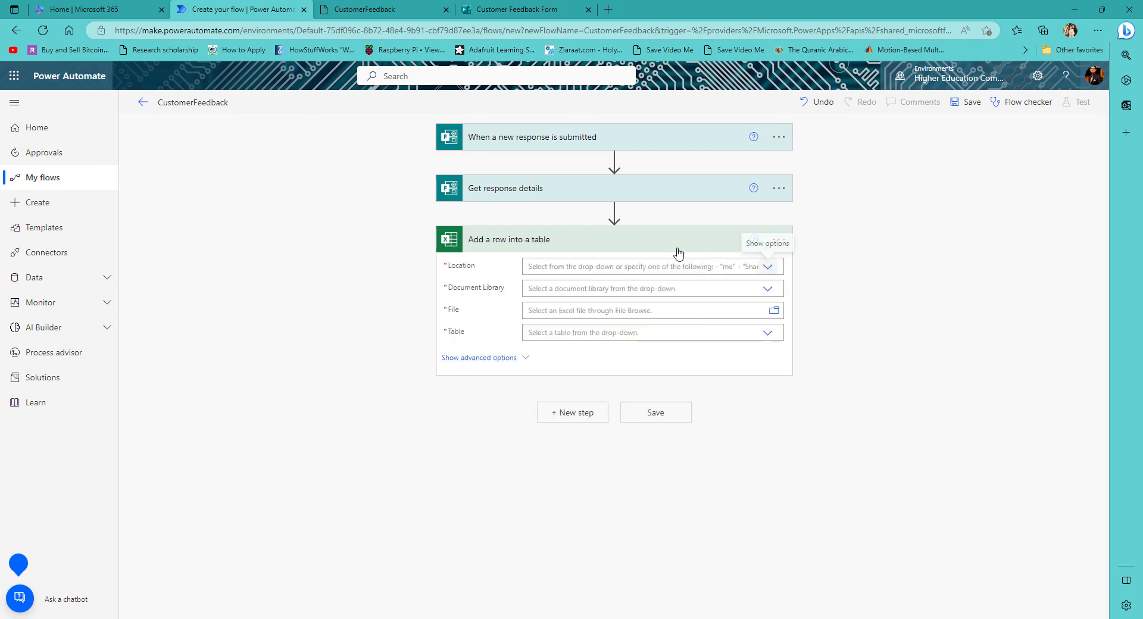
Point the Add a row into a table action to OneDrive for Business, document library OneDrive and file /CustomerFeedback.xlsx.
{"action": "left_click", "coordinate": [768, 268]}
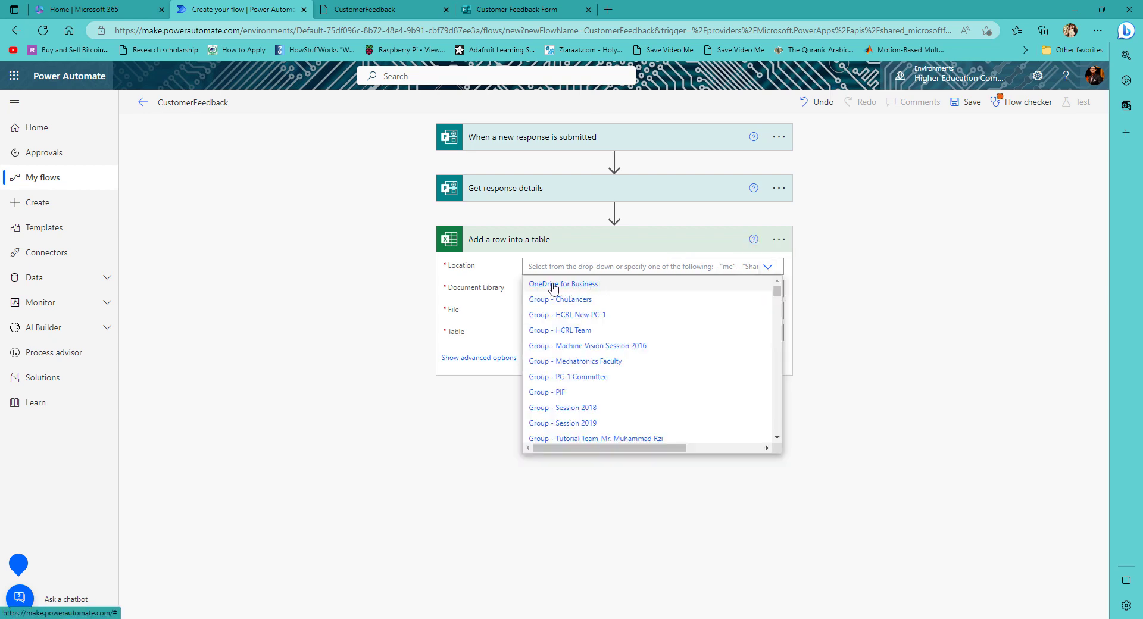
{"action": "left_click", "coordinate": [554, 286]}
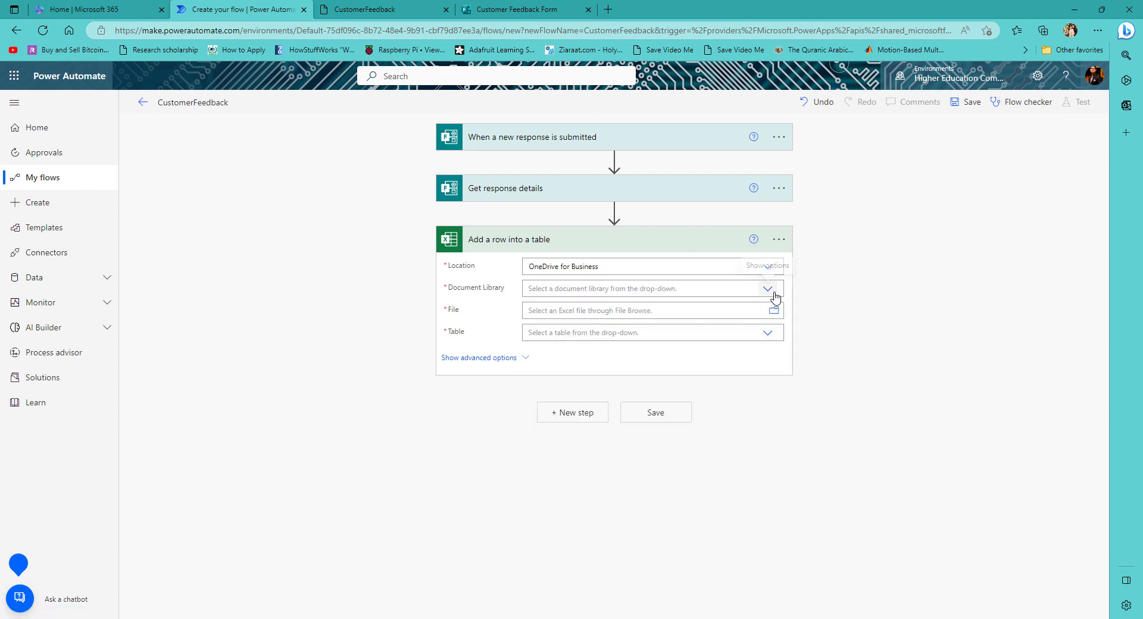
{"action": "left_click", "coordinate": [649, 287]}
{"action": "left_click", "coordinate": [714, 305]}
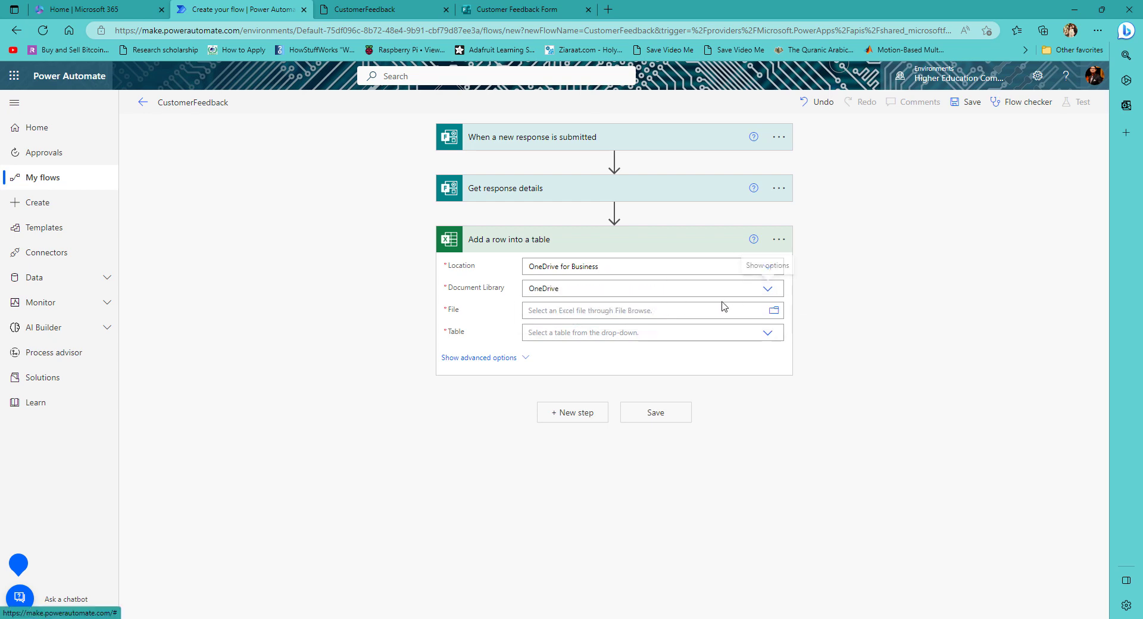
{"action": "left_click", "coordinate": [774, 312]}
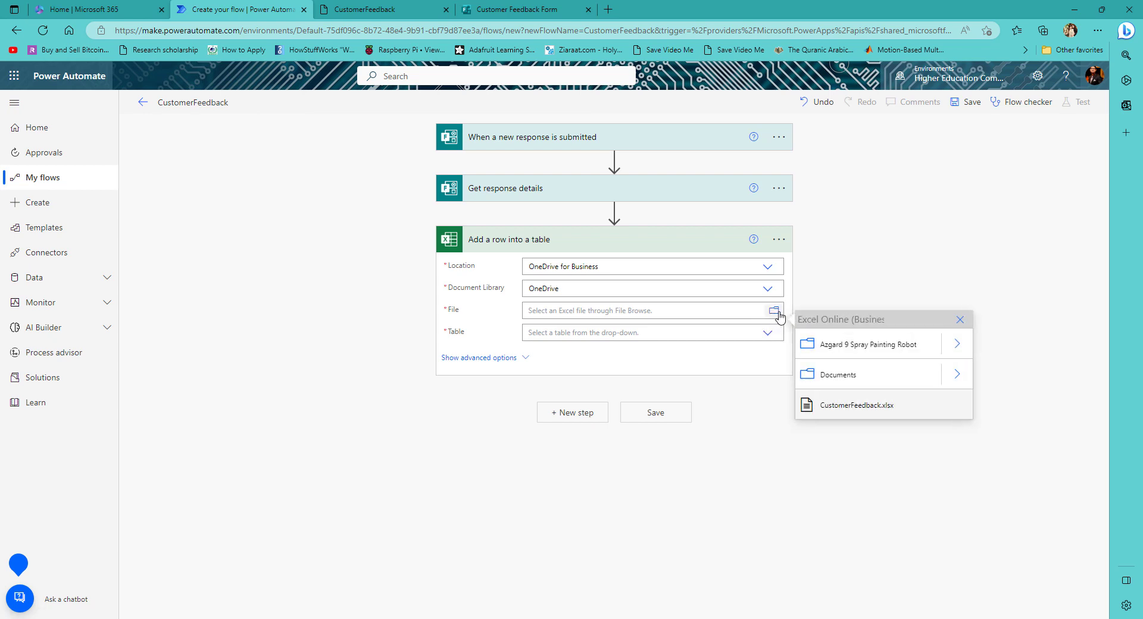
{"action": "left_click", "coordinate": [848, 406]}
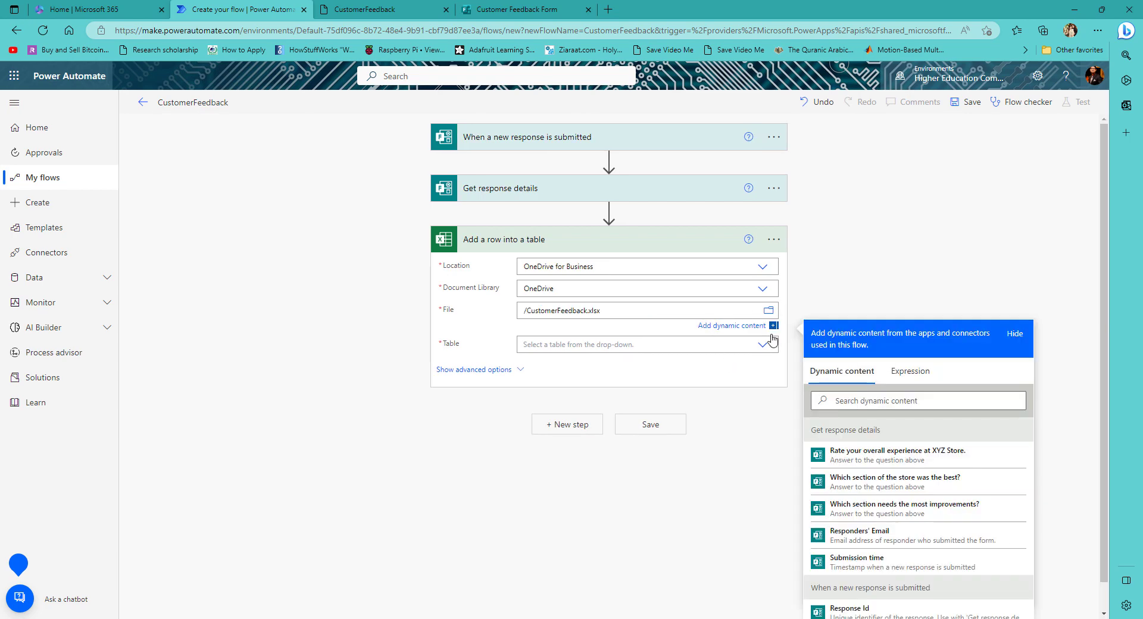
Set the Table of the Add a row into a table action to CustomerData.
{"action": "left_click", "coordinate": [763, 345]}
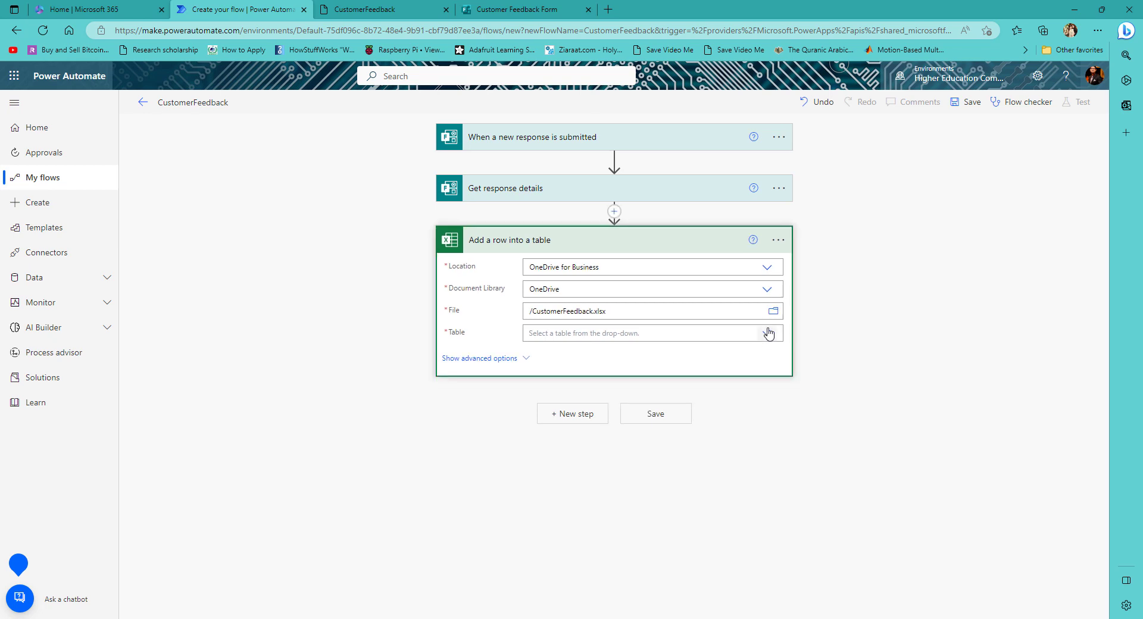
{"action": "left_click", "coordinate": [768, 335]}
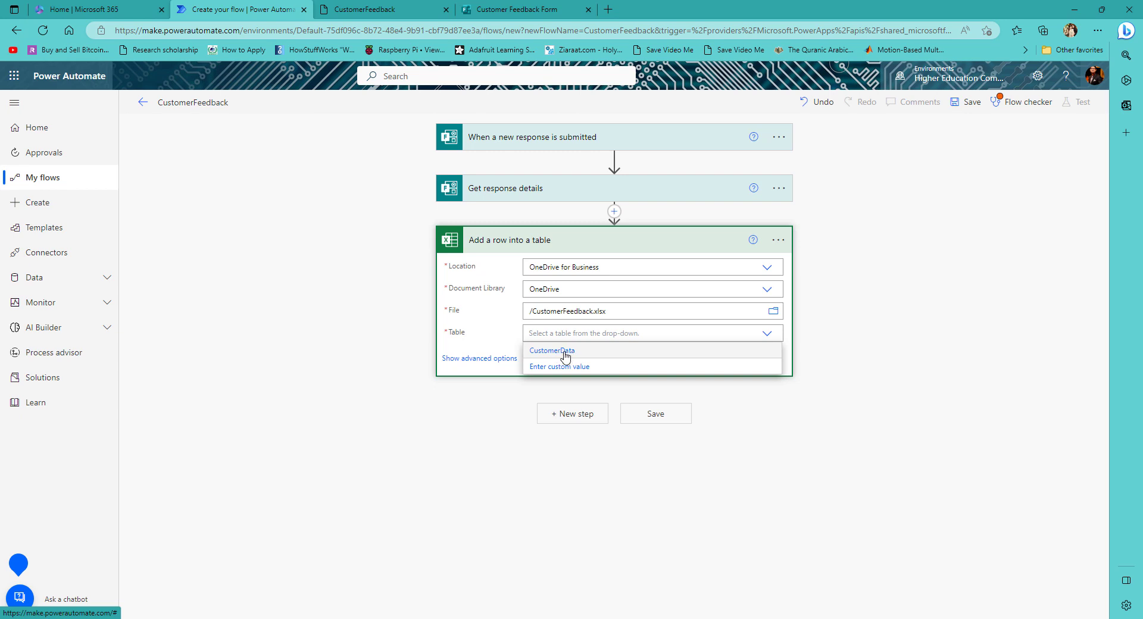
{"action": "left_click", "coordinate": [565, 352]}
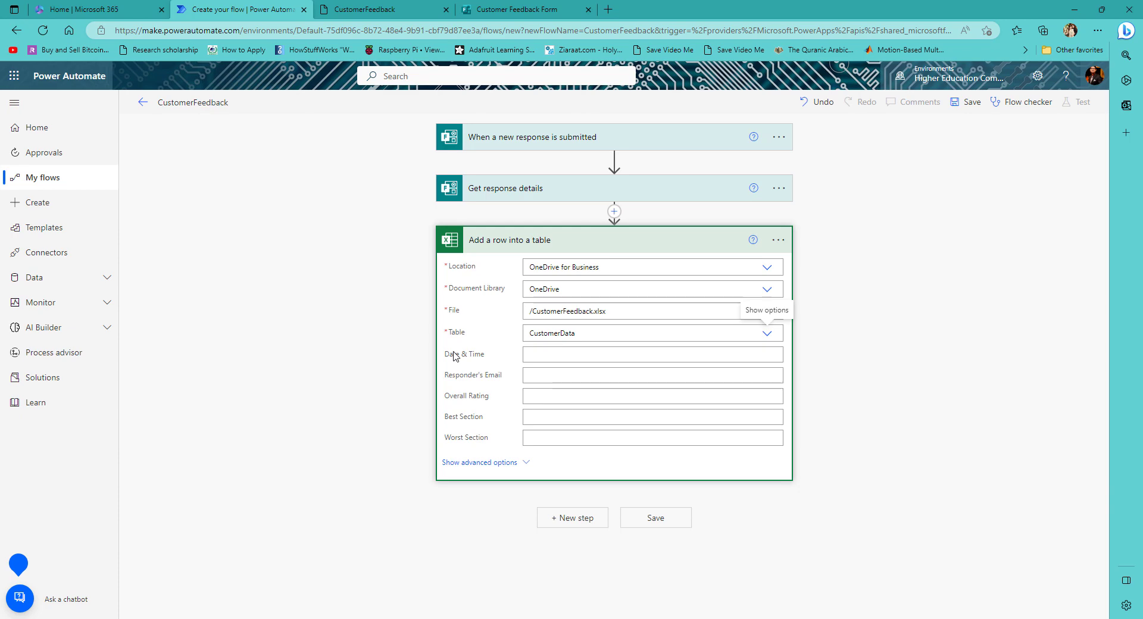
Map the Date & Time column to the dynamic Submission time and the Responder's Email column to the dynamic Responders' Email.
{"action": "left_click", "coordinate": [571, 358]}
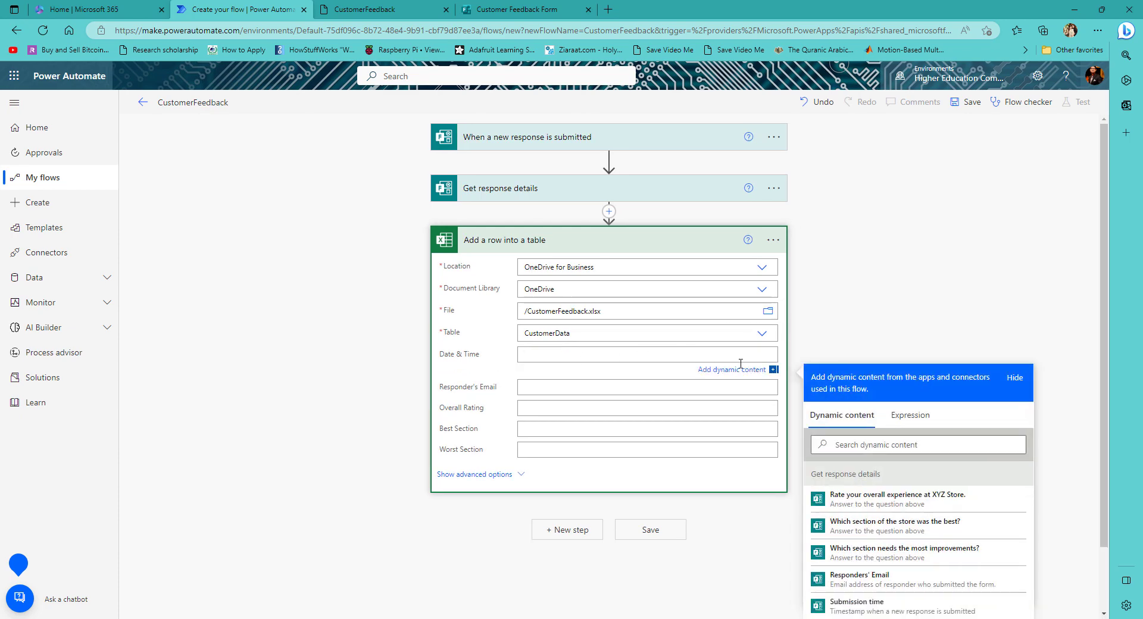
{"action": "scroll", "coordinate": [842, 433], "scroll_direction": "down", "scroll_amount": 1}
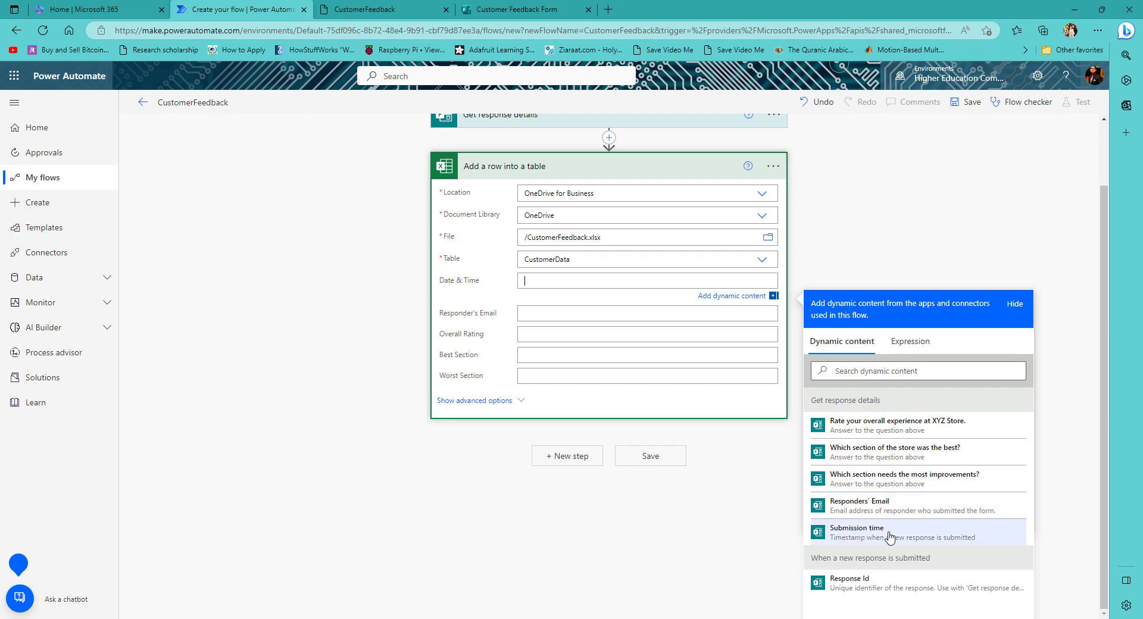
{"action": "left_click", "coordinate": [857, 535]}
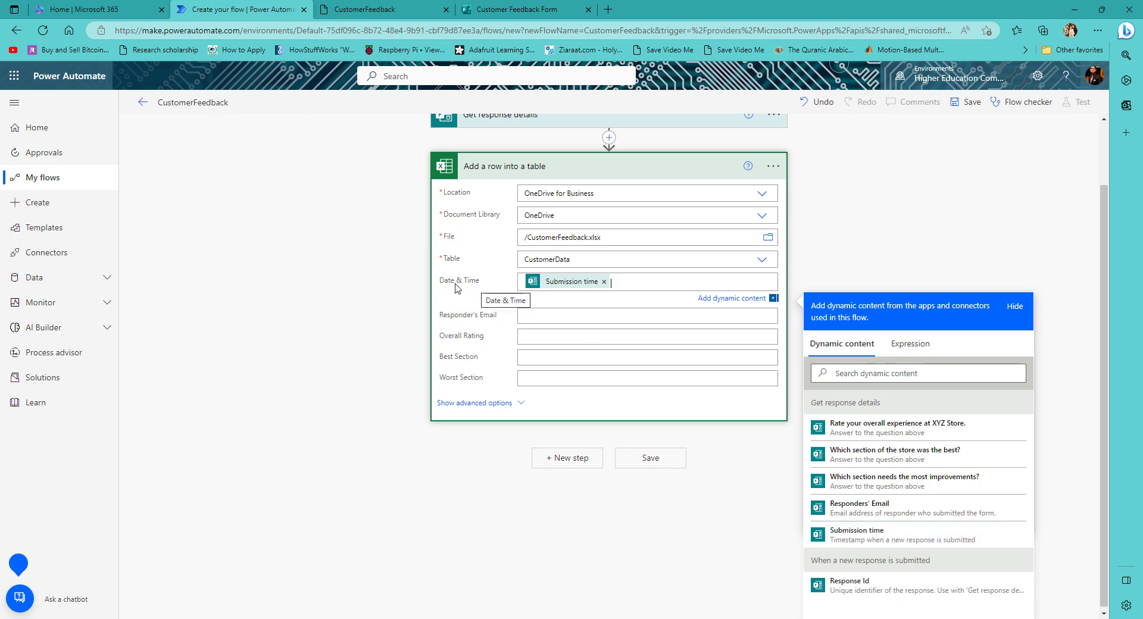
{"action": "left_click", "coordinate": [536, 319]}
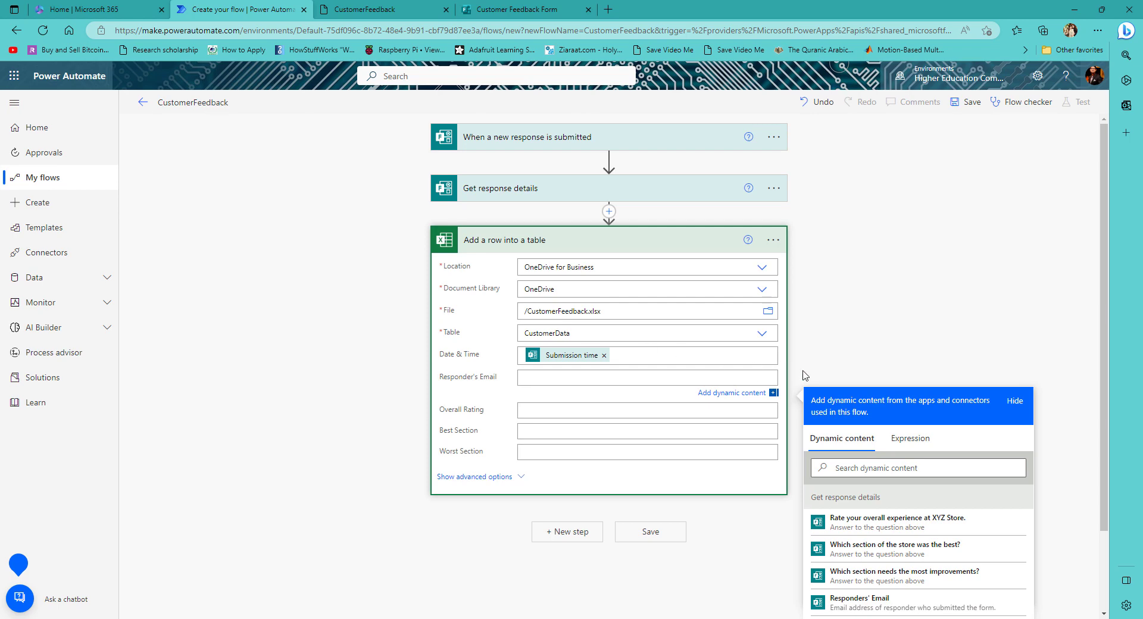
{"action": "scroll", "coordinate": [807, 375], "scroll_direction": "down", "scroll_amount": 2}
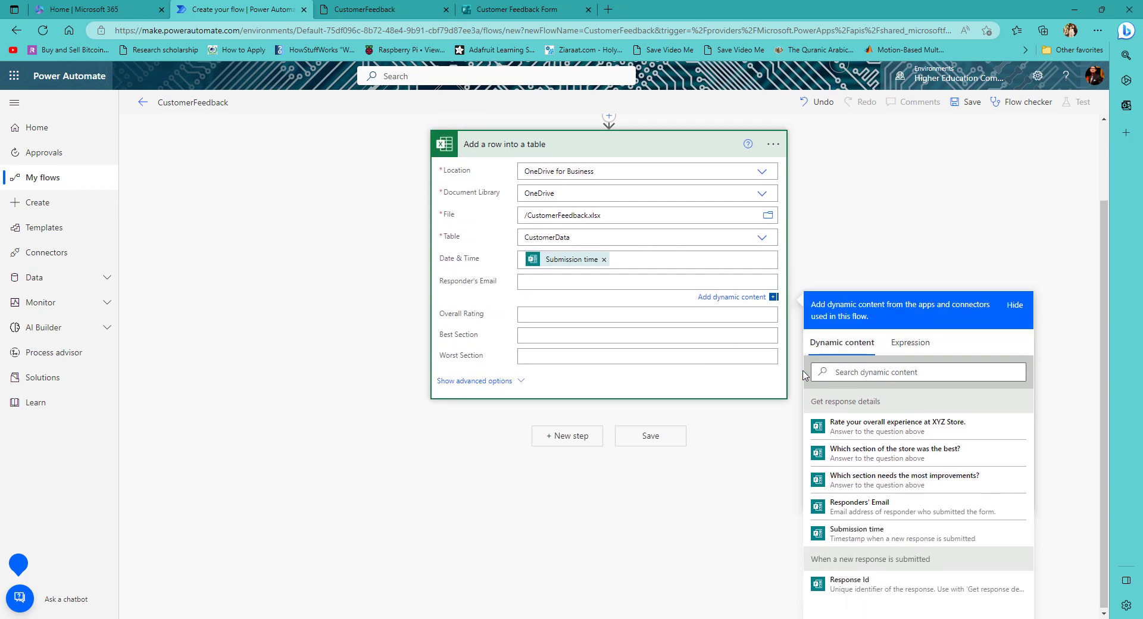
{"action": "left_click", "coordinate": [870, 506]}
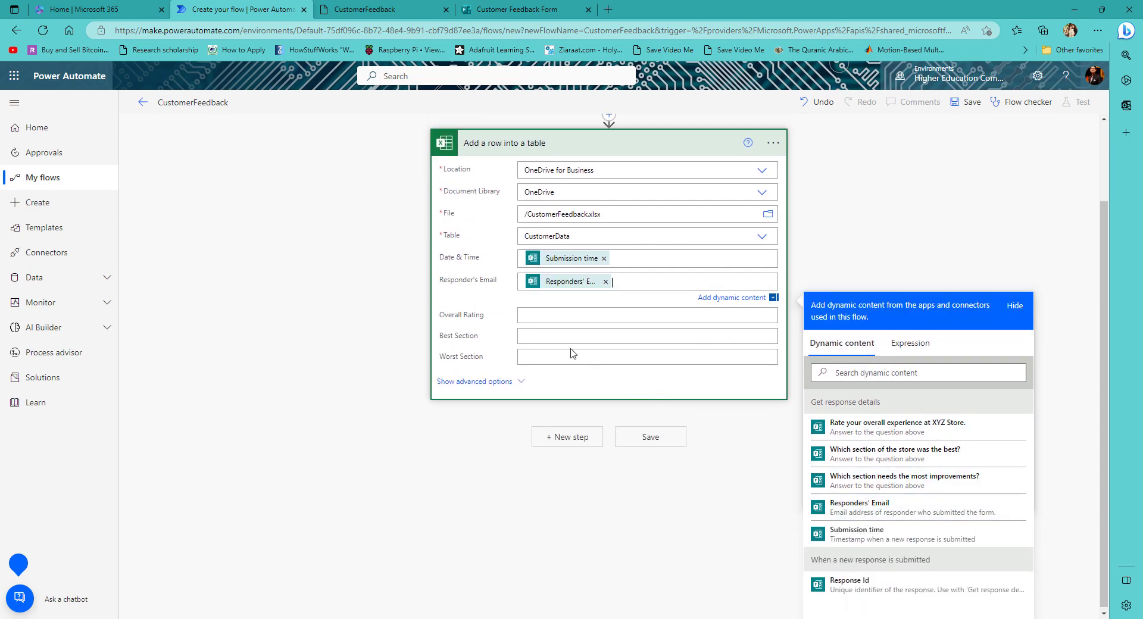
Map the Overall Rating column to the dynamic answer "Rate your overall experience at XYZ Store.".
{"action": "scroll", "coordinate": [676, 427], "scroll_direction": "up", "scroll_amount": 2}
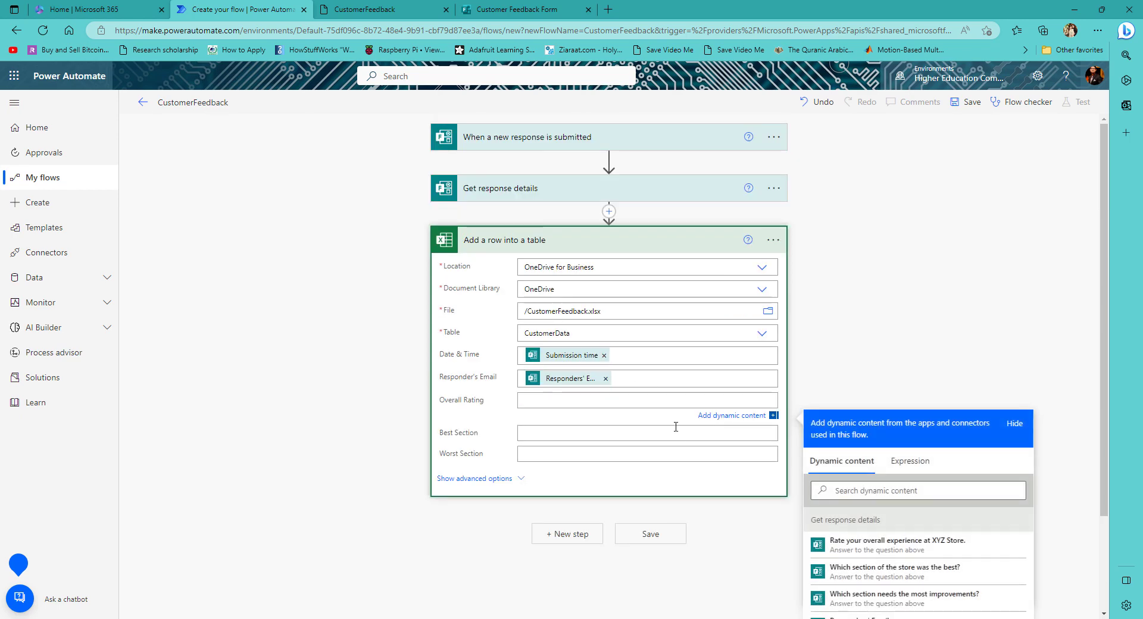
{"action": "scroll", "coordinate": [681, 440], "scroll_direction": "down", "scroll_amount": 2}
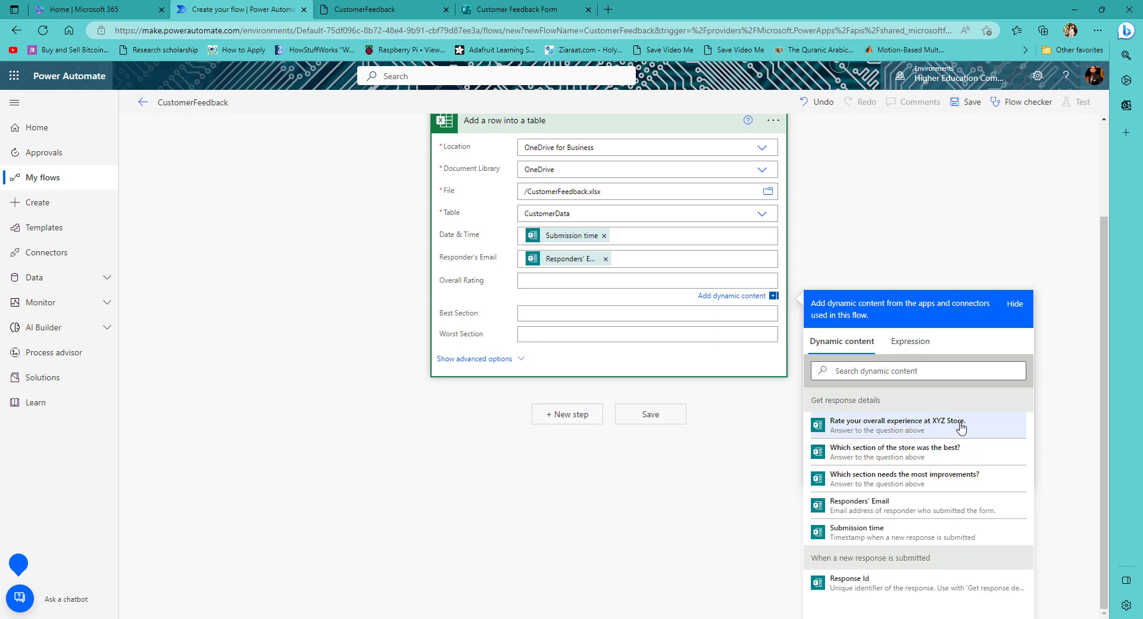
{"action": "left_click", "coordinate": [895, 425]}
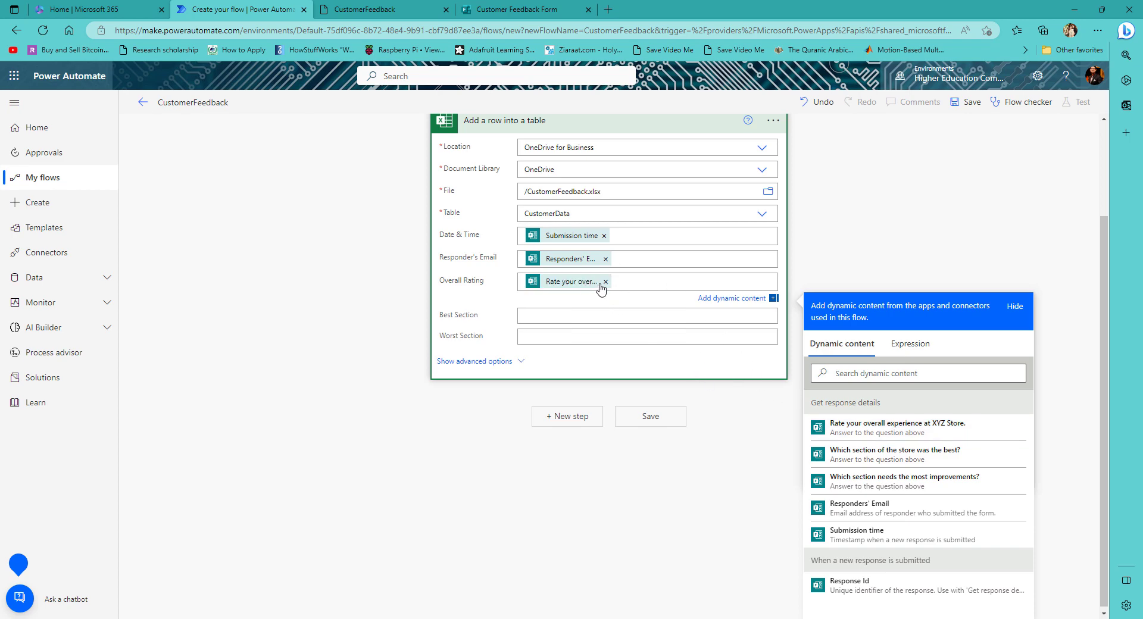
Map Best Section to "Which section of the store was the best?" and Worst Section to "Which section needs the most improvements?".
{"action": "scroll", "coordinate": [574, 315], "scroll_direction": "up", "scroll_amount": 2}
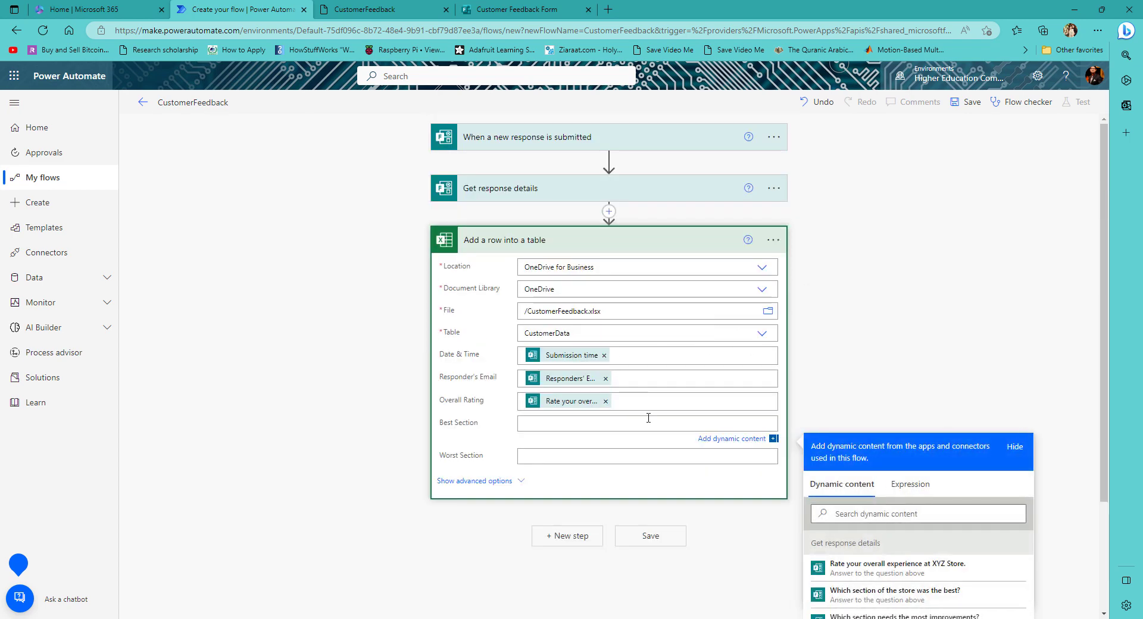
{"action": "scroll", "coordinate": [648, 419], "scroll_direction": "down", "scroll_amount": 2}
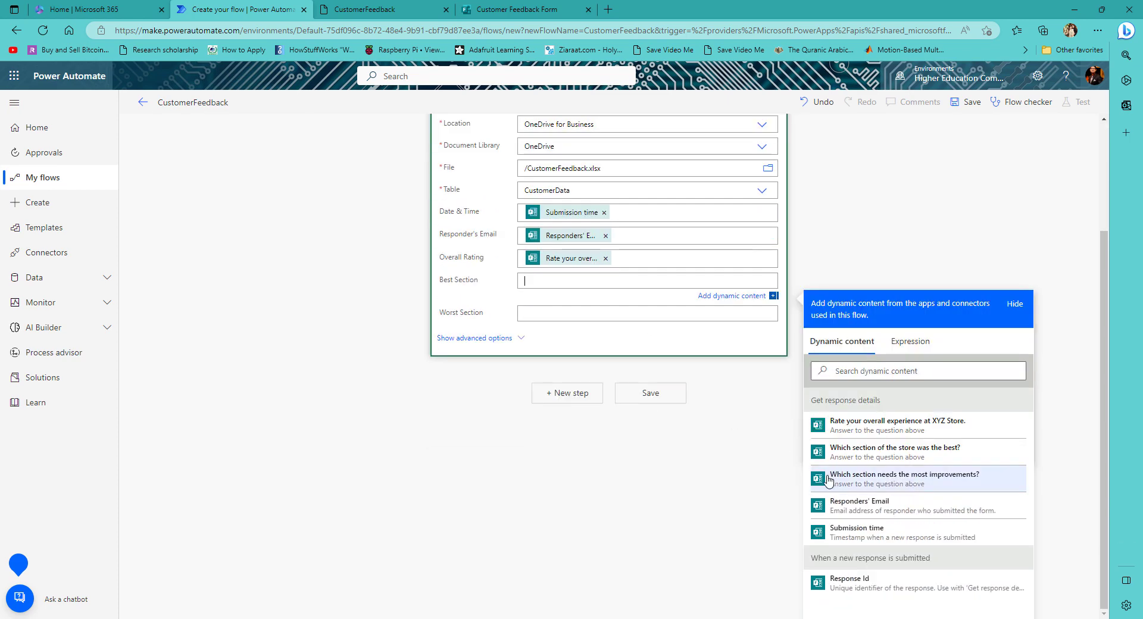
{"action": "left_click", "coordinate": [898, 453]}
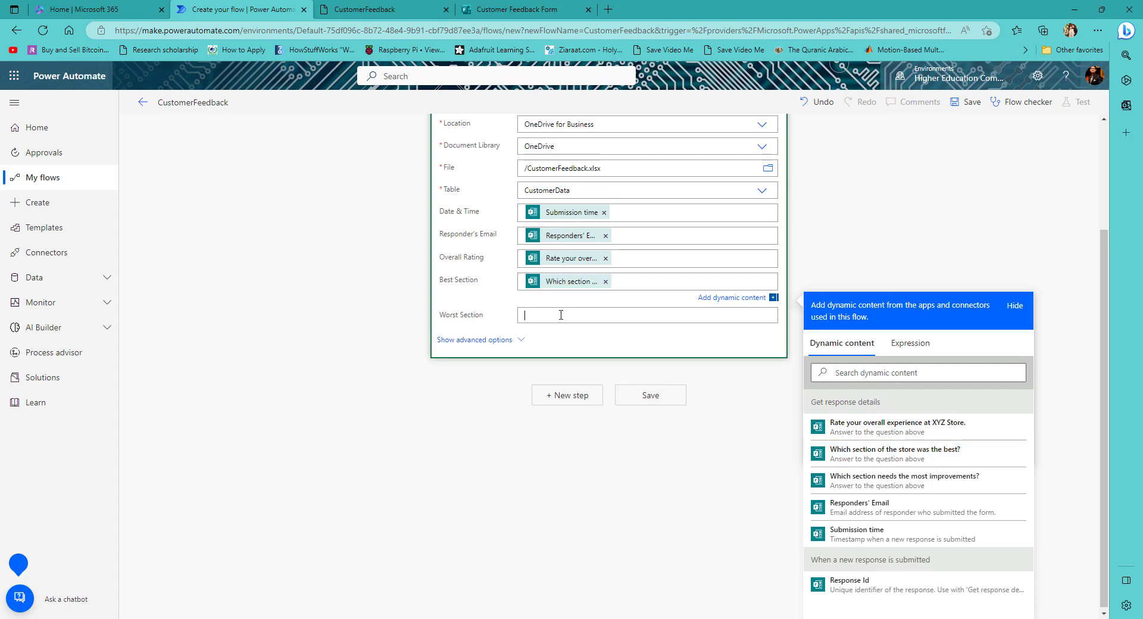
{"action": "scroll", "coordinate": [739, 506], "scroll_direction": "down", "scroll_amount": 3}
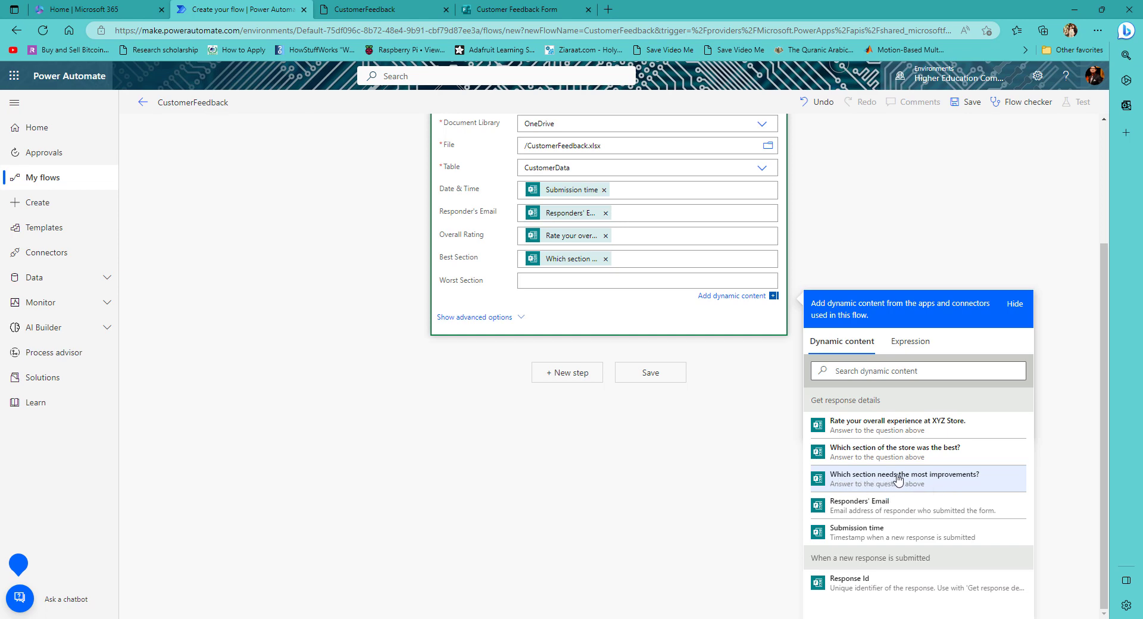
{"action": "left_click", "coordinate": [923, 479]}
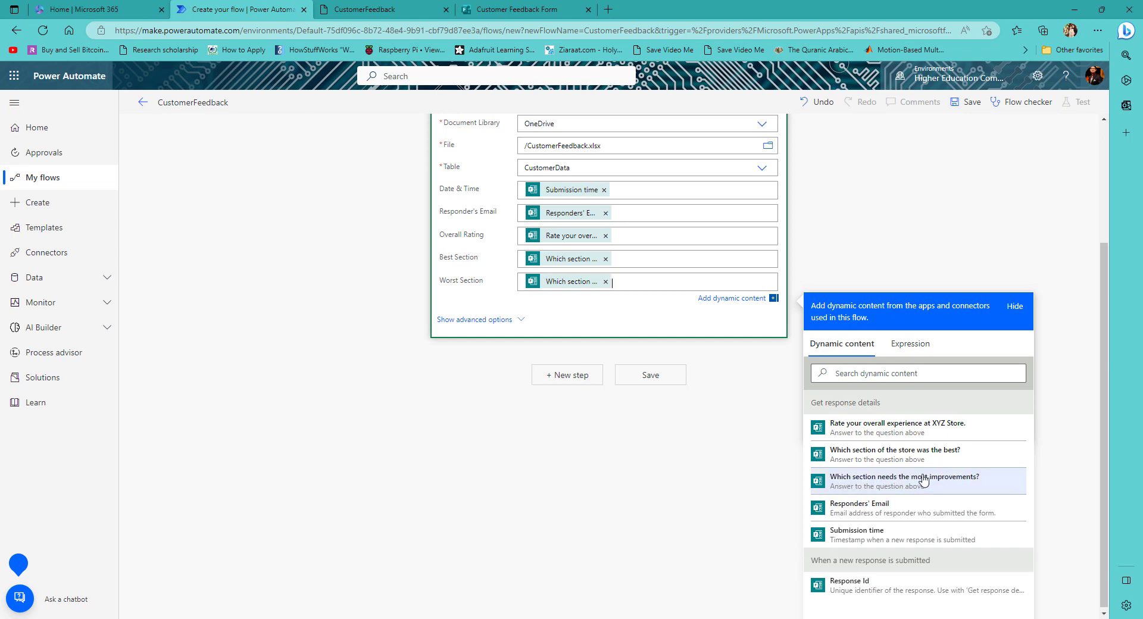
{"action": "left_click", "coordinate": [647, 434]}
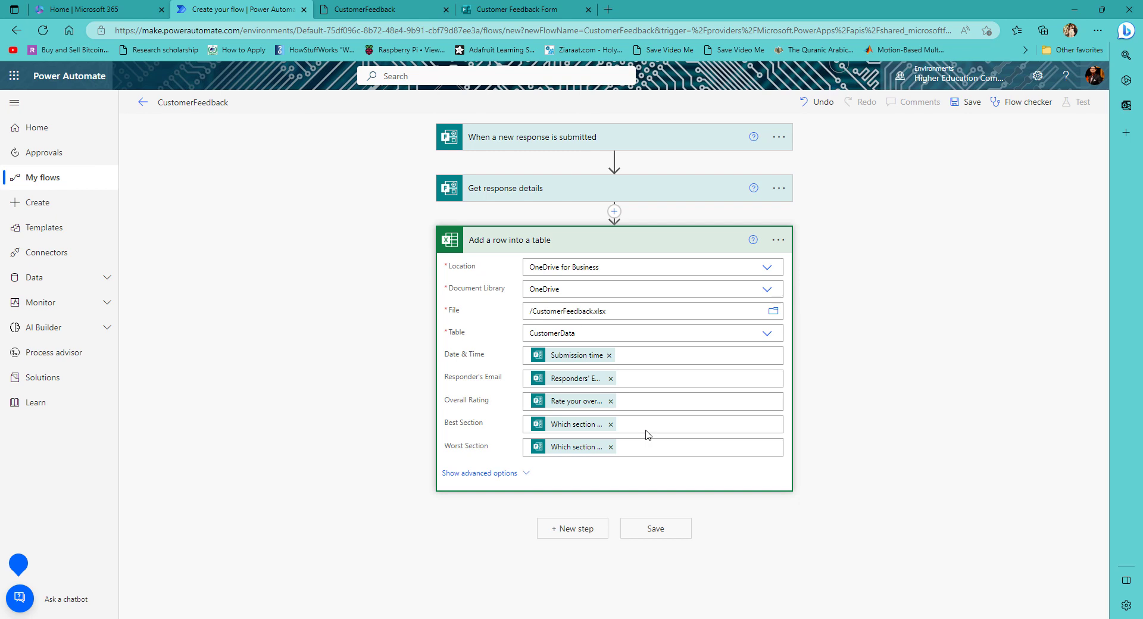
Save the CustomerFeedback flow and start a manual test of it.
{"action": "left_click", "coordinate": [665, 530]}
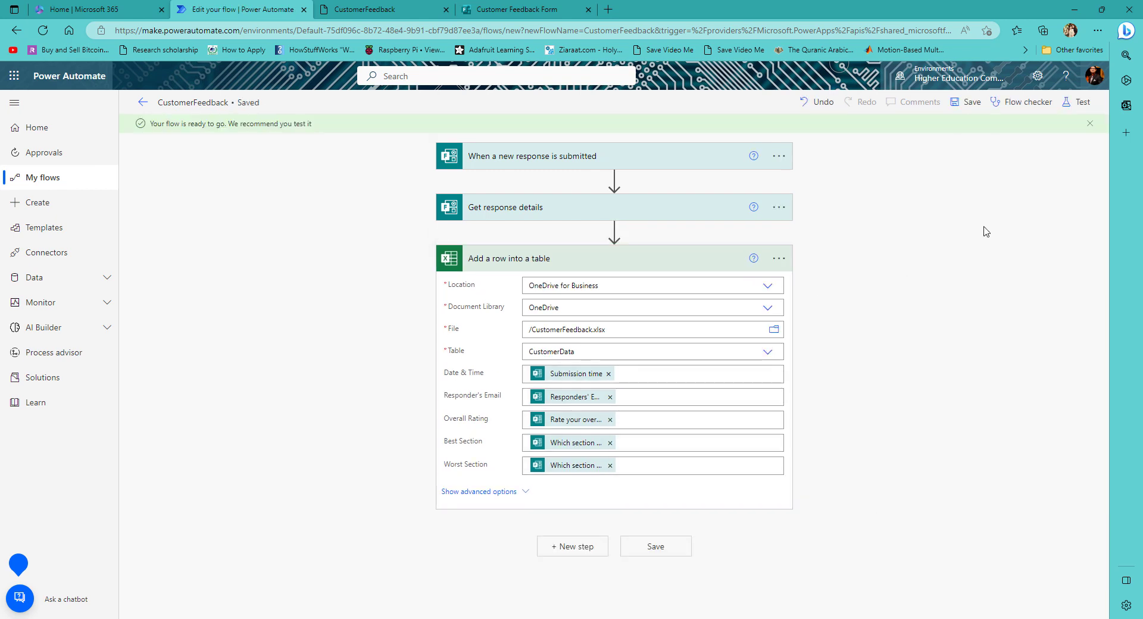
{"action": "left_click", "coordinate": [1082, 106]}
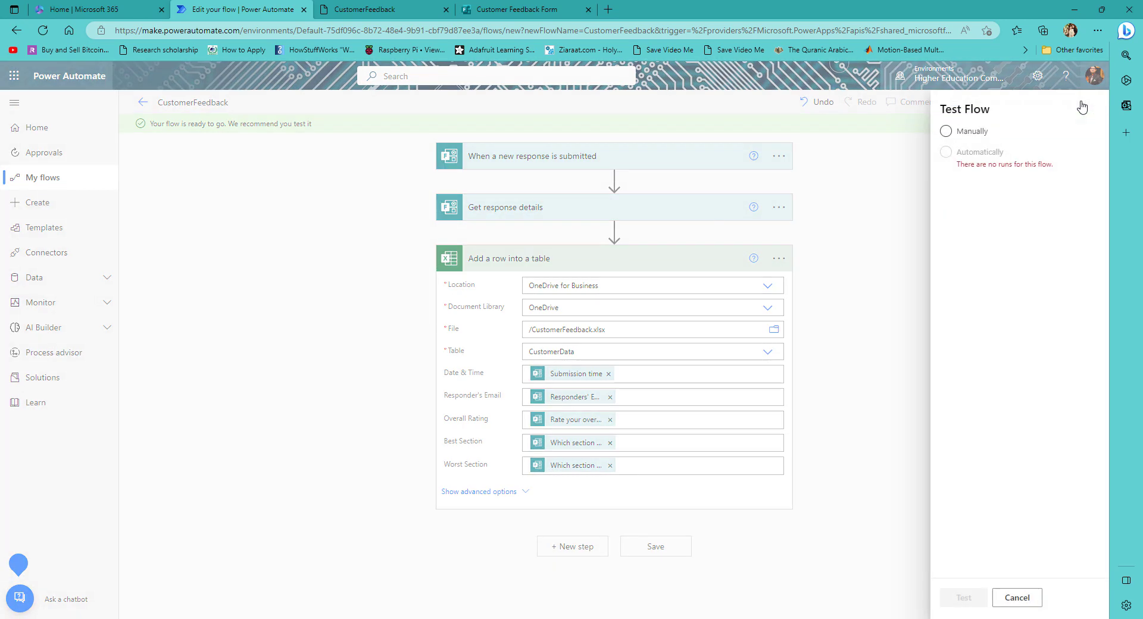
{"action": "left_click", "coordinate": [943, 132]}
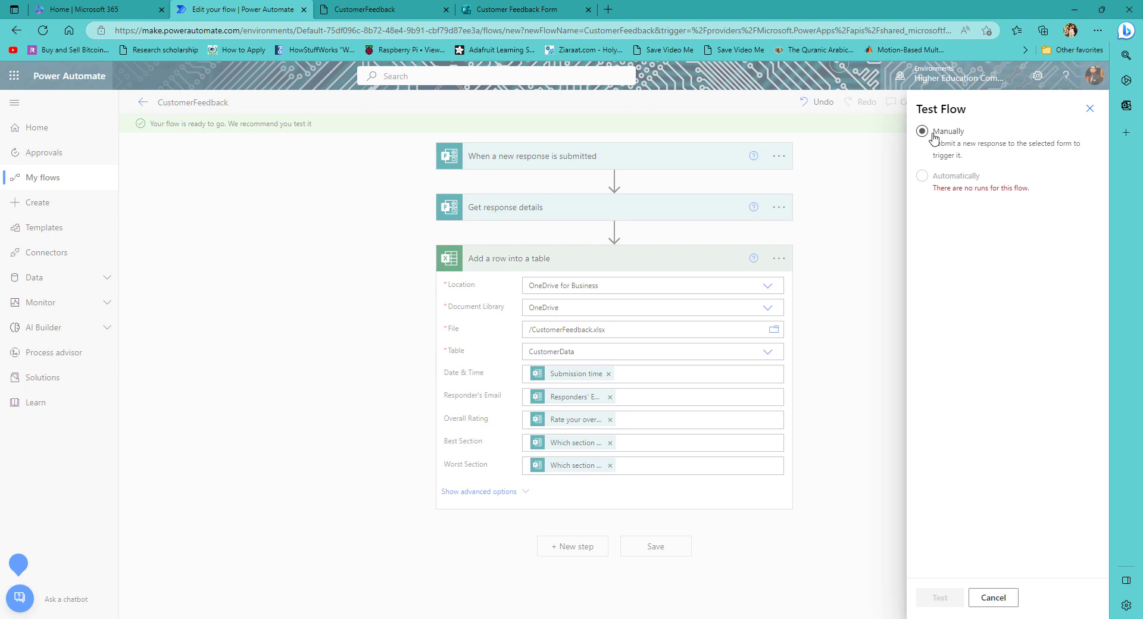
{"action": "left_click", "coordinate": [933, 136]}
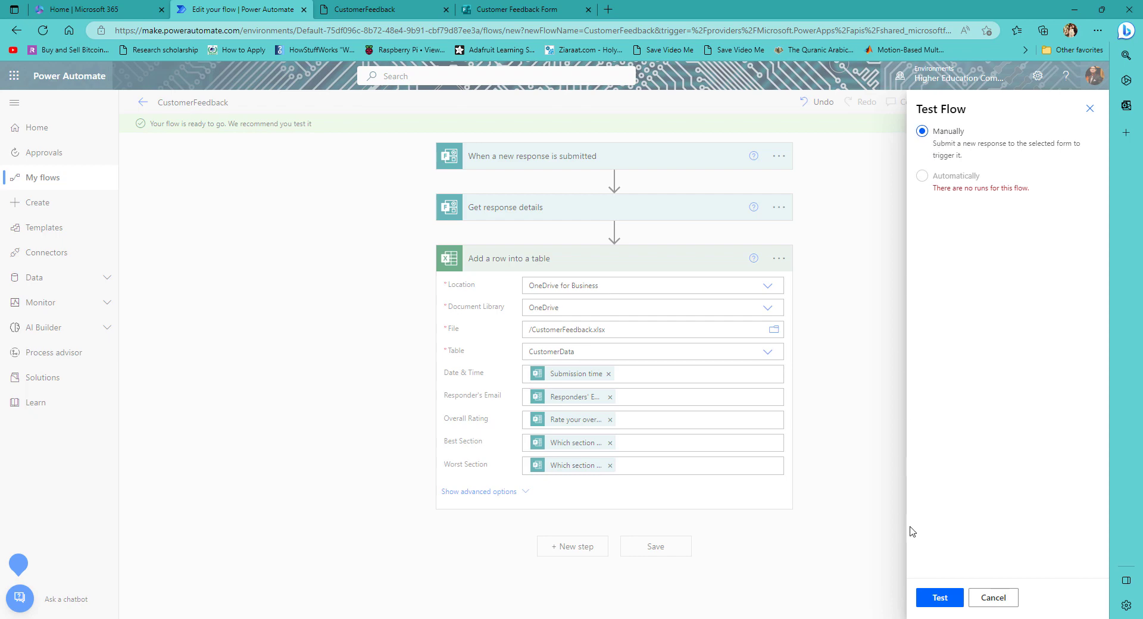
{"action": "left_click", "coordinate": [941, 598]}
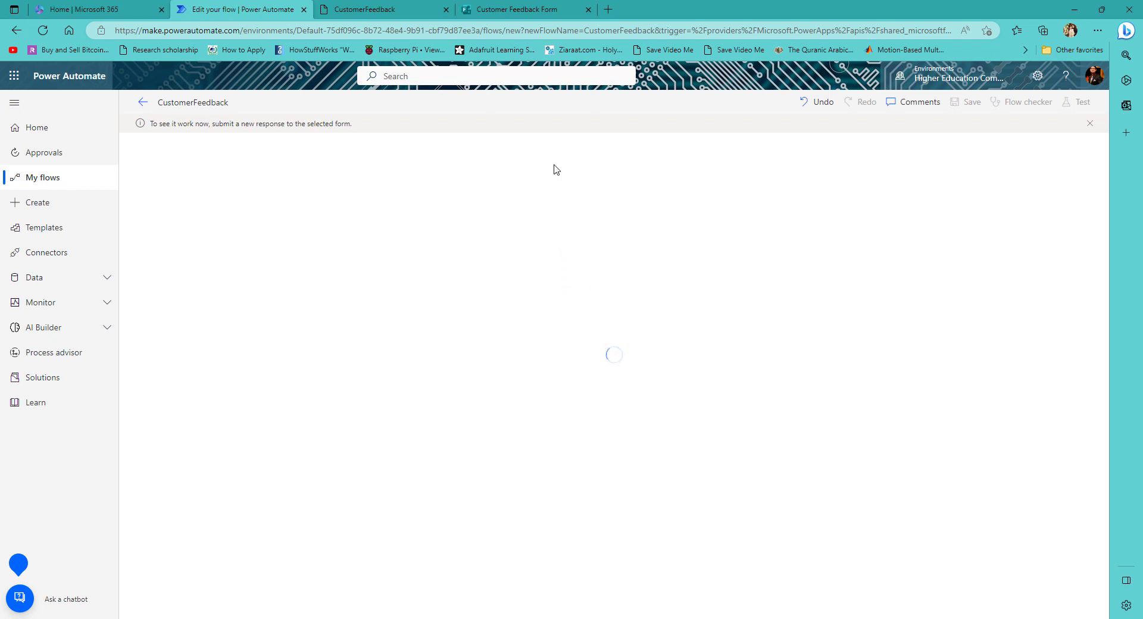
Switch to the Customer Feedback Form in Microsoft Forms, preview it, turn on its background music and start filling it in.
{"action": "left_click", "coordinate": [547, 12]}
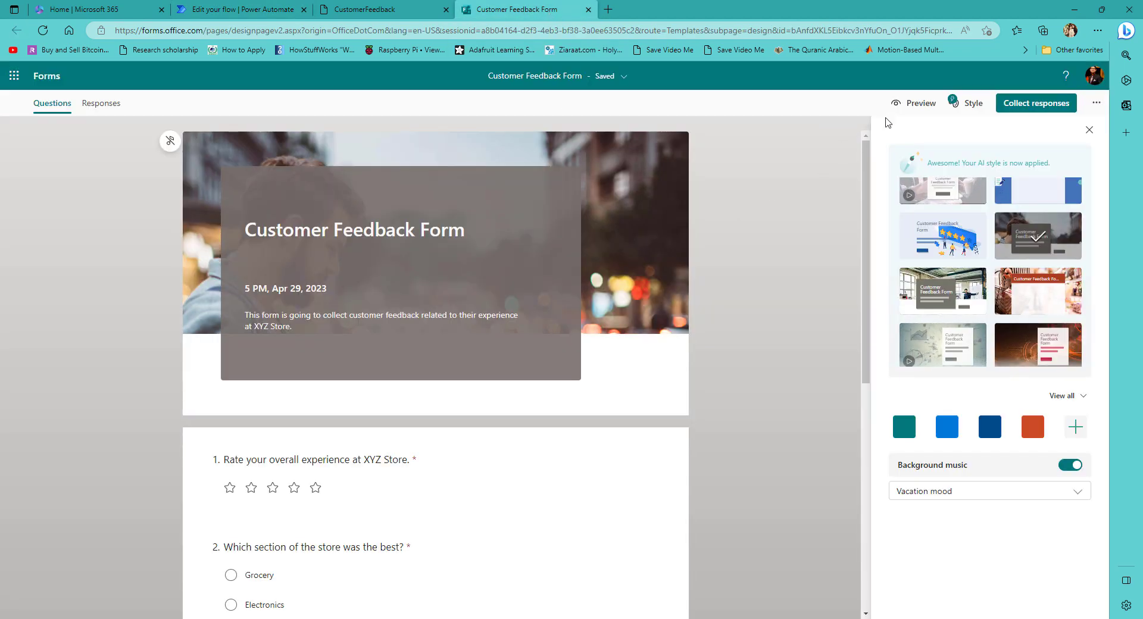
{"action": "left_click", "coordinate": [913, 106]}
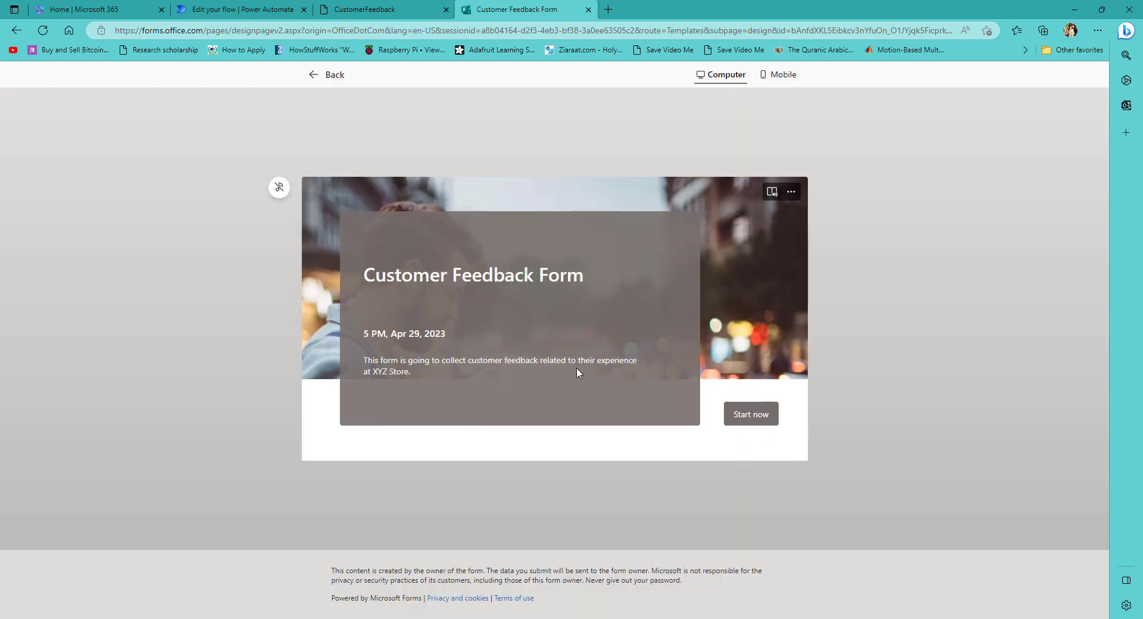
{"action": "left_click", "coordinate": [280, 187]}
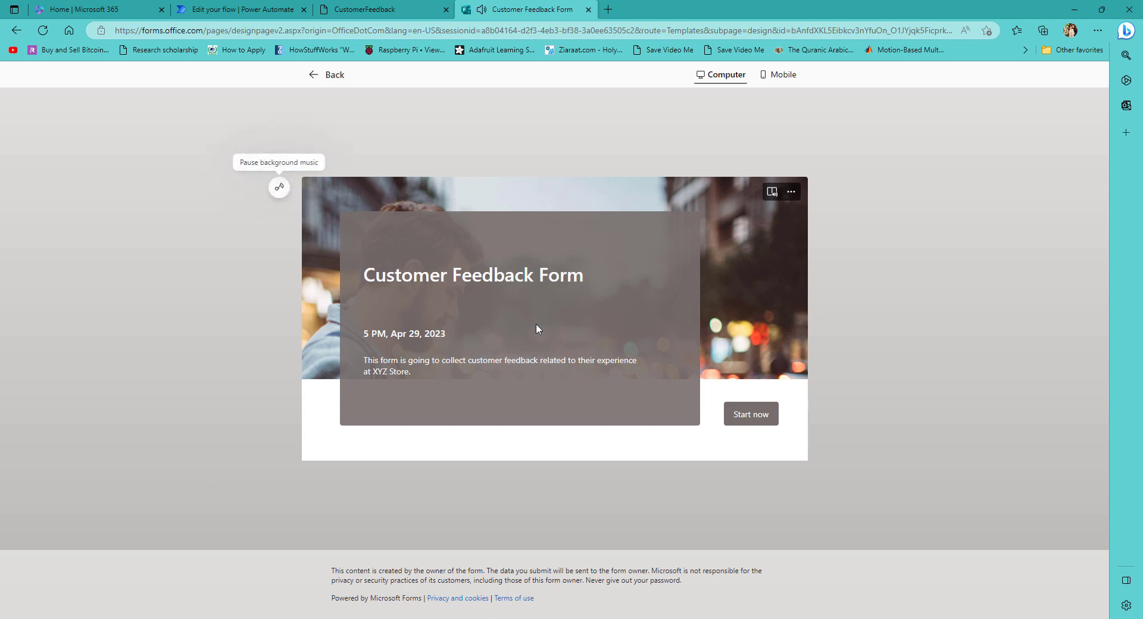
{"action": "left_click", "coordinate": [751, 415]}
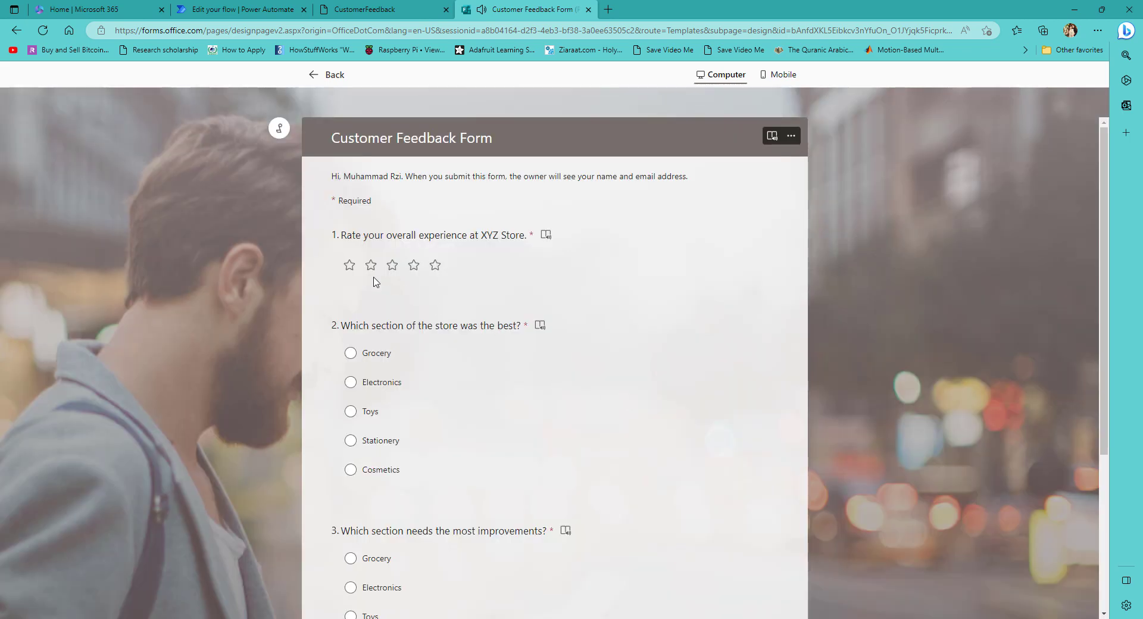
Submit a test response with a four-star rating, Electronics as best section and Stationery as needing most improvements, and pause the background music.
{"action": "left_click", "coordinate": [414, 265]}
{"action": "left_click", "coordinate": [351, 384]}
{"action": "scroll", "coordinate": [446, 424], "scroll_direction": "down", "scroll_amount": 3}
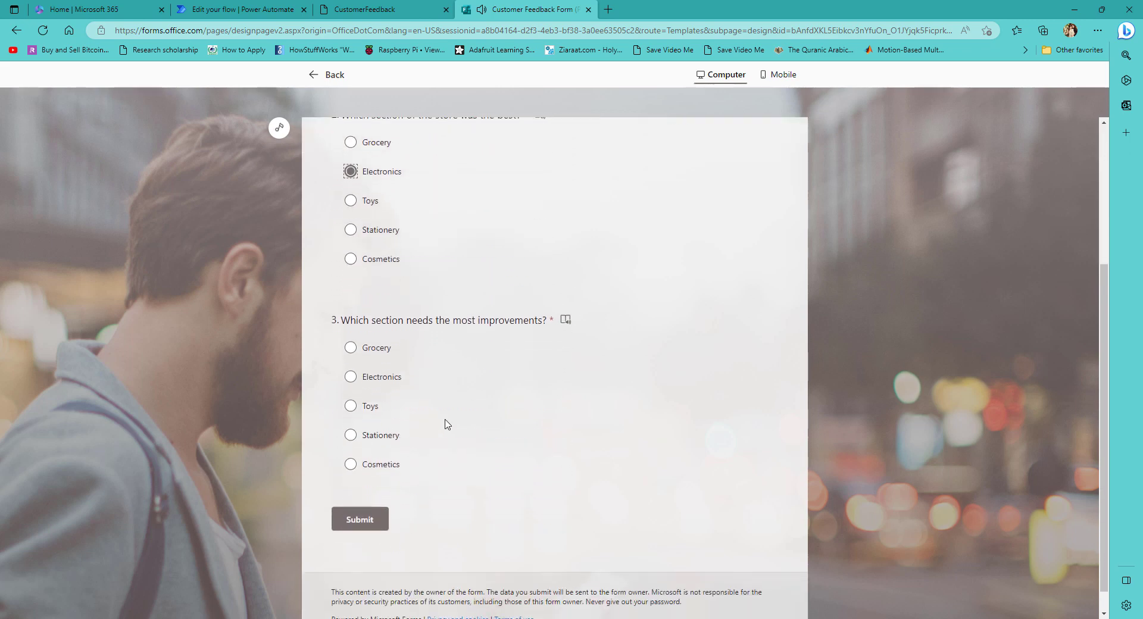
{"action": "left_click", "coordinate": [351, 433]}
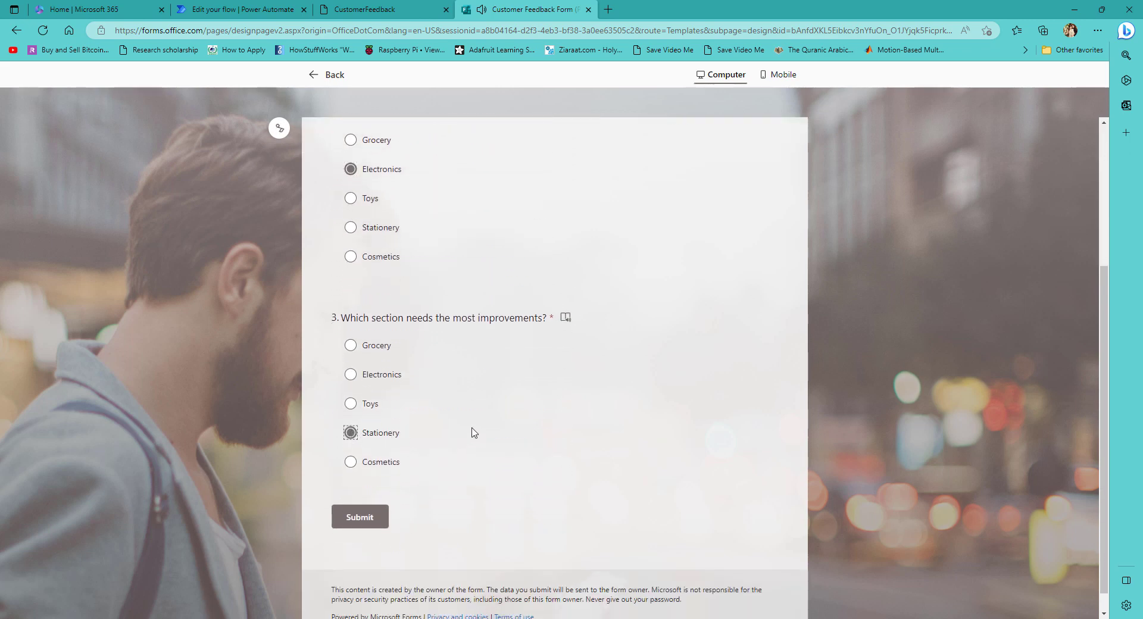
{"action": "left_click", "coordinate": [351, 517]}
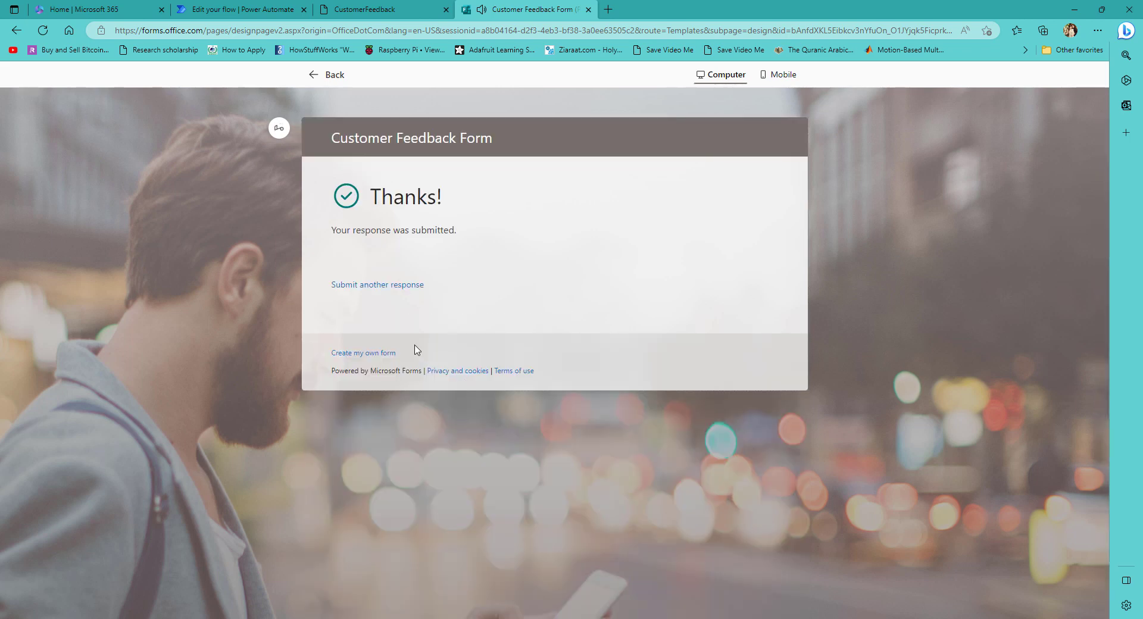
{"action": "left_click", "coordinate": [278, 128]}
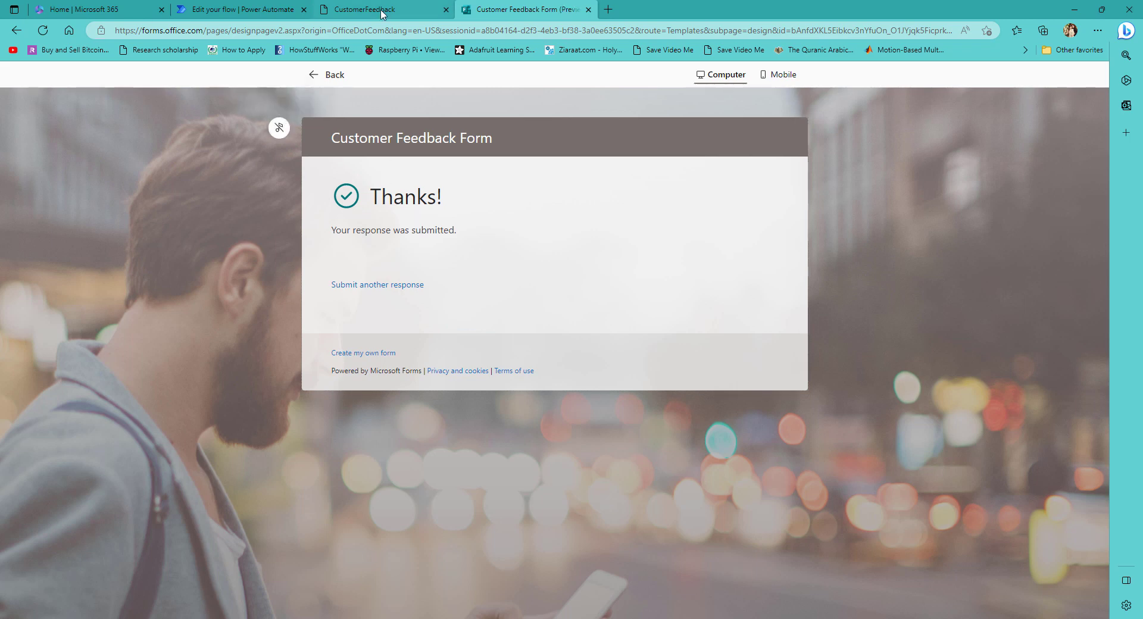
Check the test run in Power Automate and the new row in the CustomerFeedback workbook, and return to the flow's details page.
{"action": "left_click", "coordinate": [257, 8]}
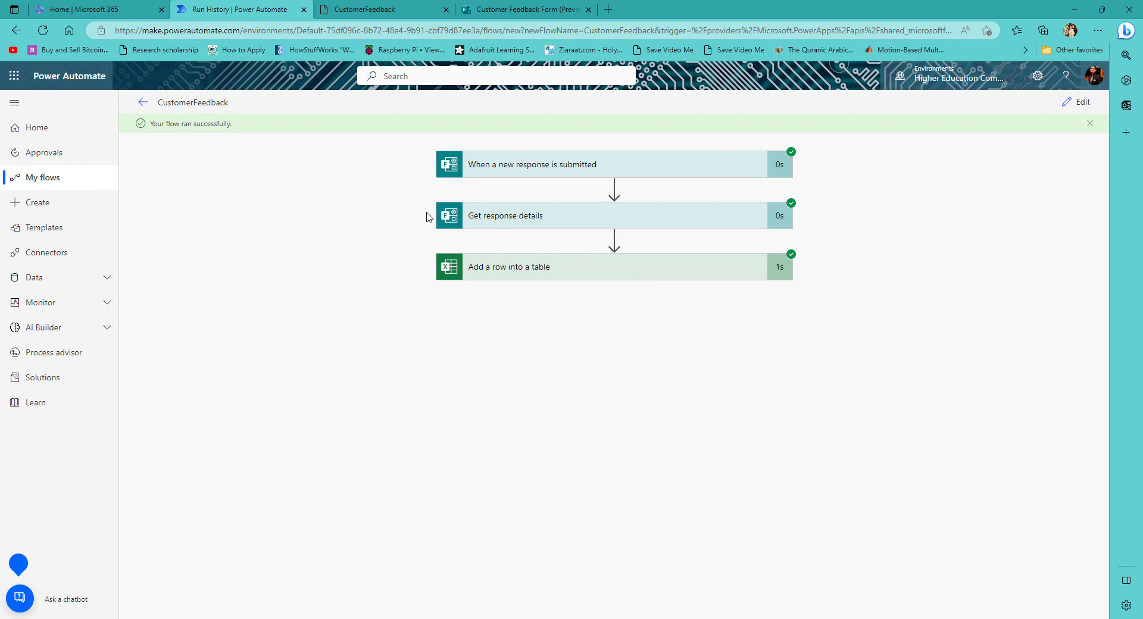
{"action": "left_click", "coordinate": [369, 6]}
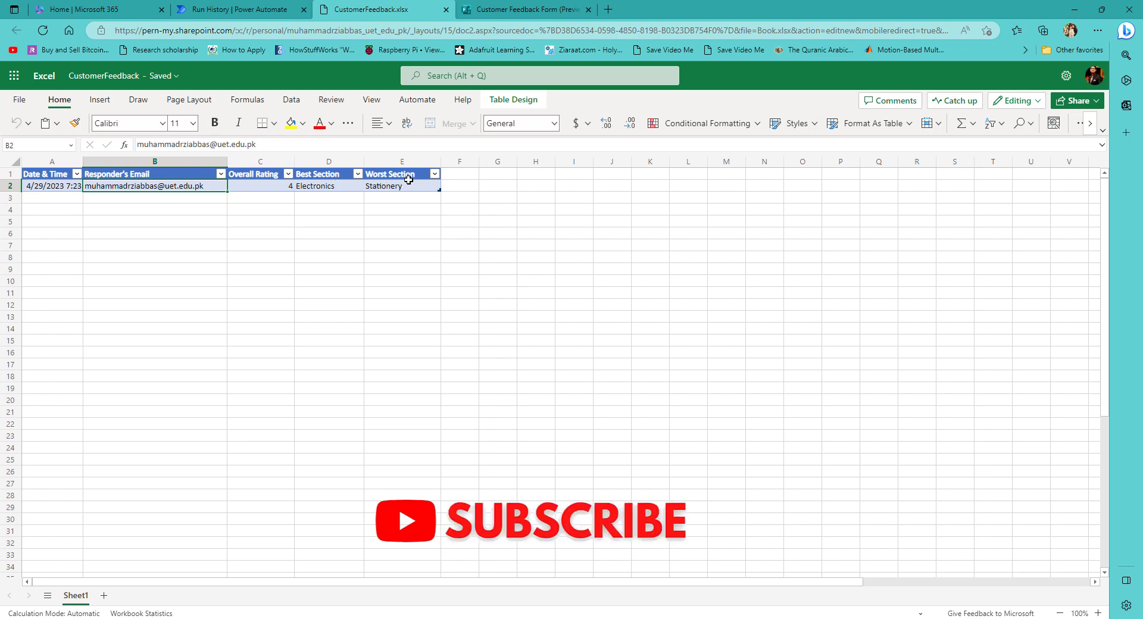
{"action": "left_click", "coordinate": [271, 13]}
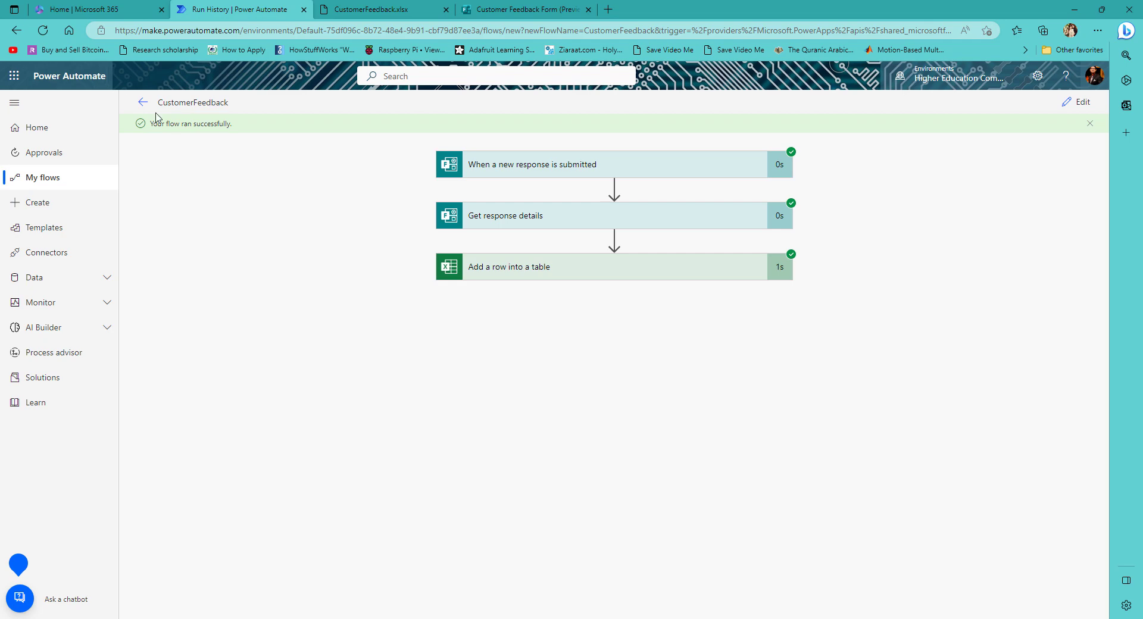
{"action": "left_click", "coordinate": [143, 101]}
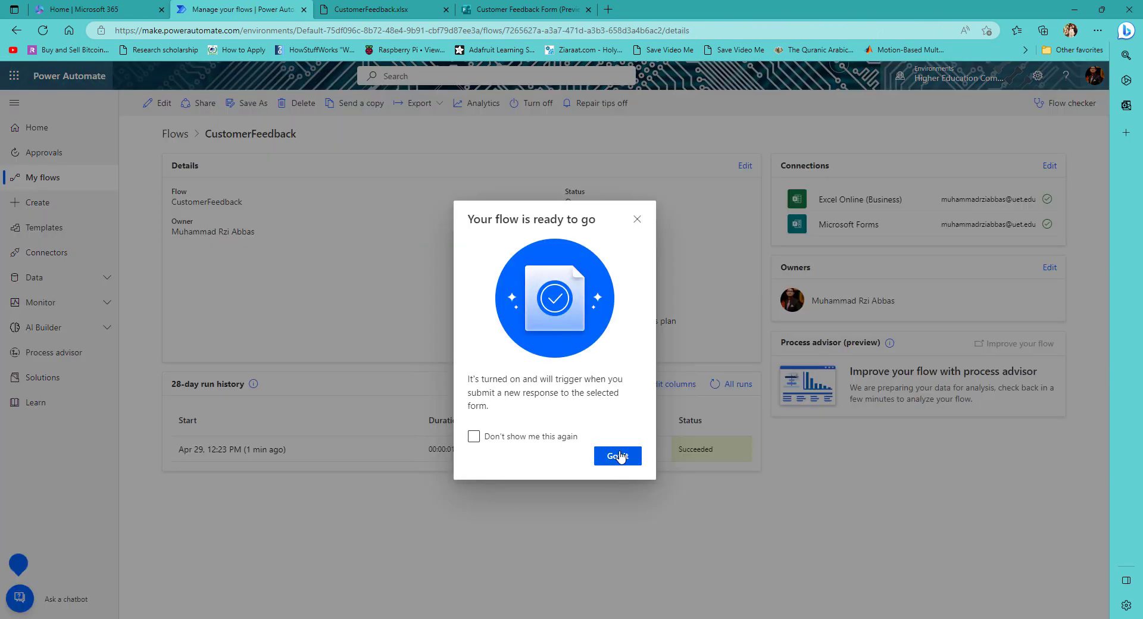
Dismiss the flow-ready notice, switch to the Customer Feedback Form preview and start another response.
{"action": "left_click", "coordinate": [617, 456]}
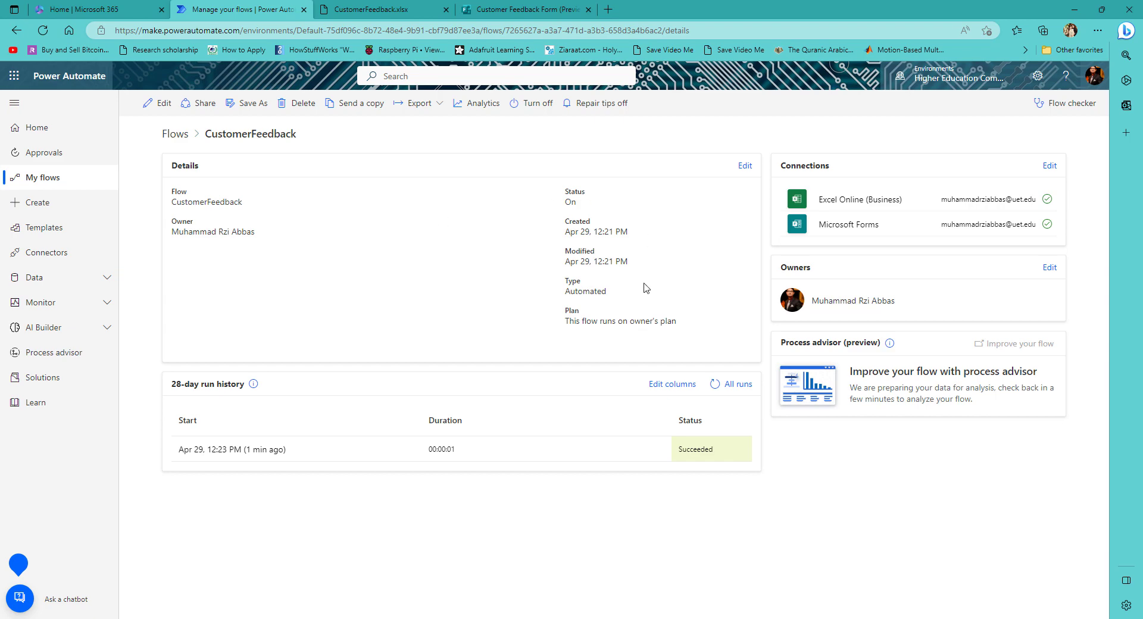
{"action": "left_click", "coordinate": [532, 7]}
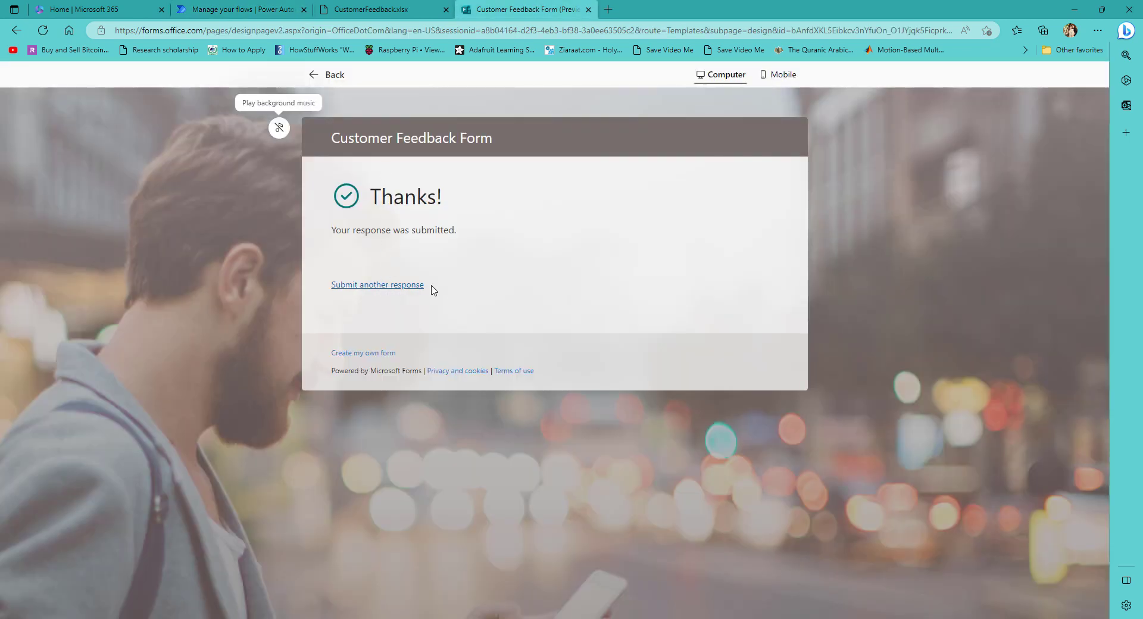
{"action": "left_click", "coordinate": [381, 285]}
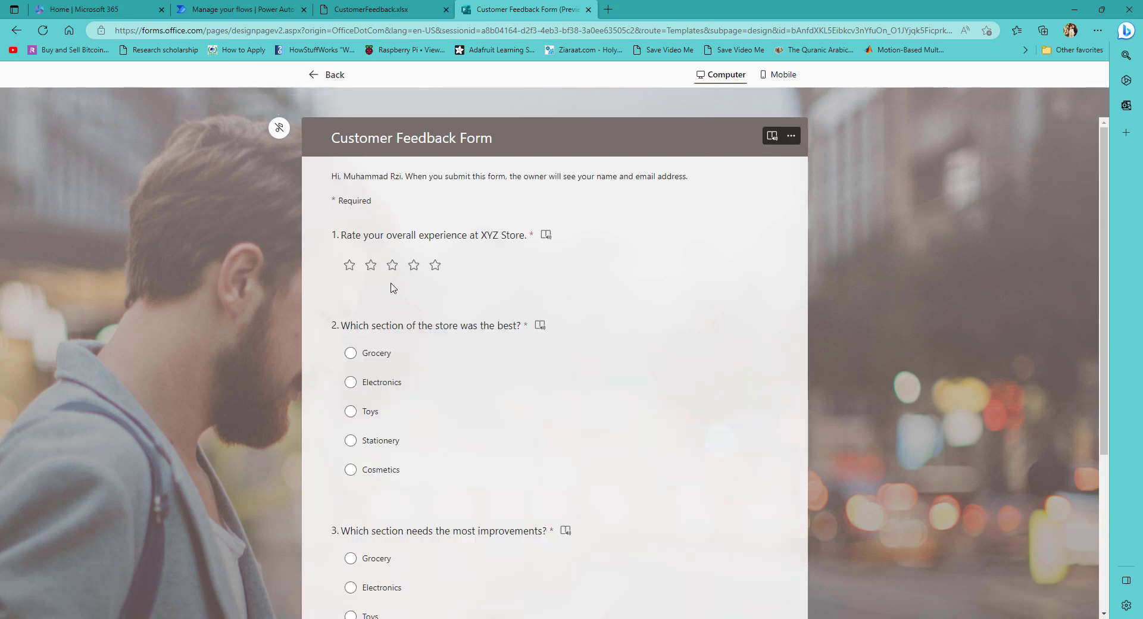
Submit a response with a five-star rating, Grocery as the best section and Toys as needing the most improvements.
{"action": "left_click", "coordinate": [436, 266]}
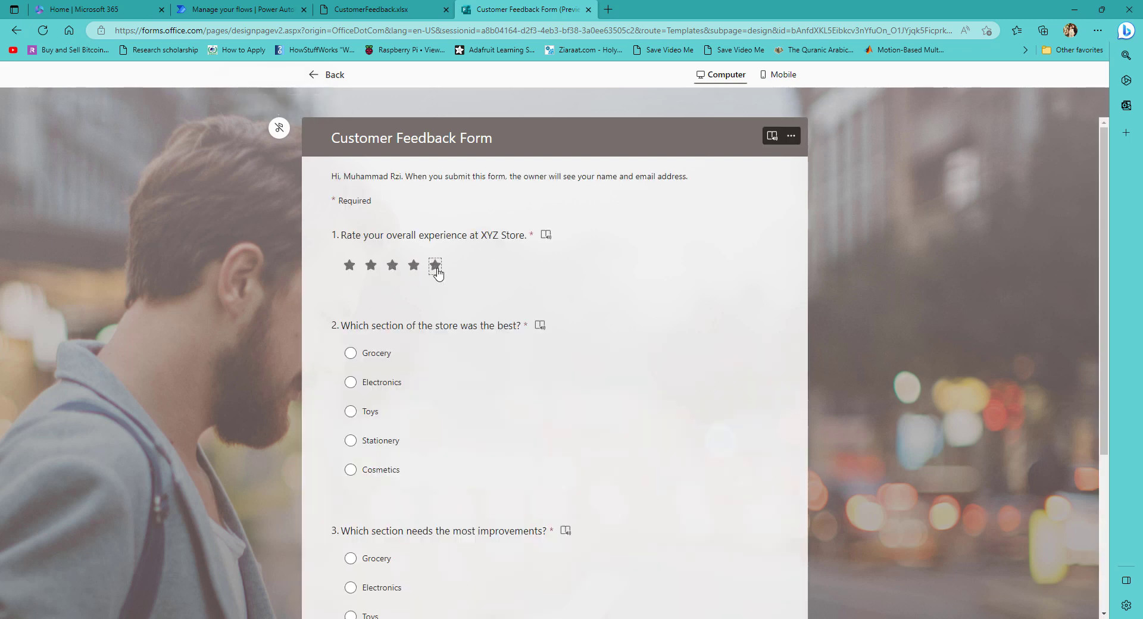
{"action": "left_click", "coordinate": [351, 355]}
{"action": "scroll", "coordinate": [419, 379], "scroll_direction": "down", "scroll_amount": 3}
{"action": "left_click", "coordinate": [351, 403]}
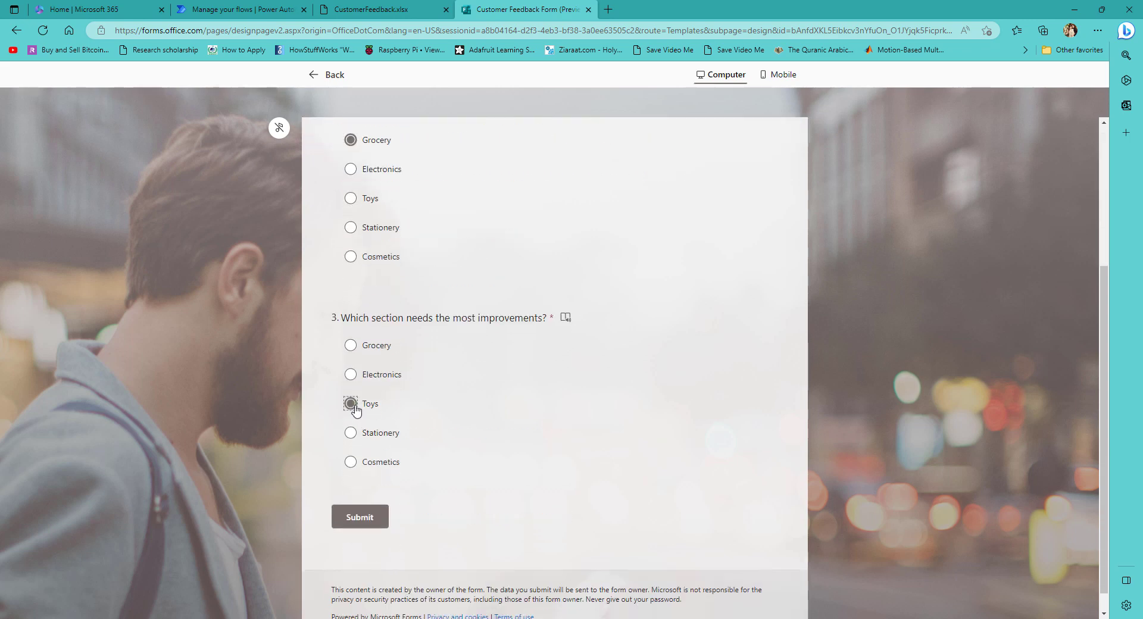
{"action": "left_click", "coordinate": [368, 518]}
Check the CustomerFeedback workbook for the newly submitted response and return to the flow's details page in Power Automate.
{"action": "left_click", "coordinate": [395, 12]}
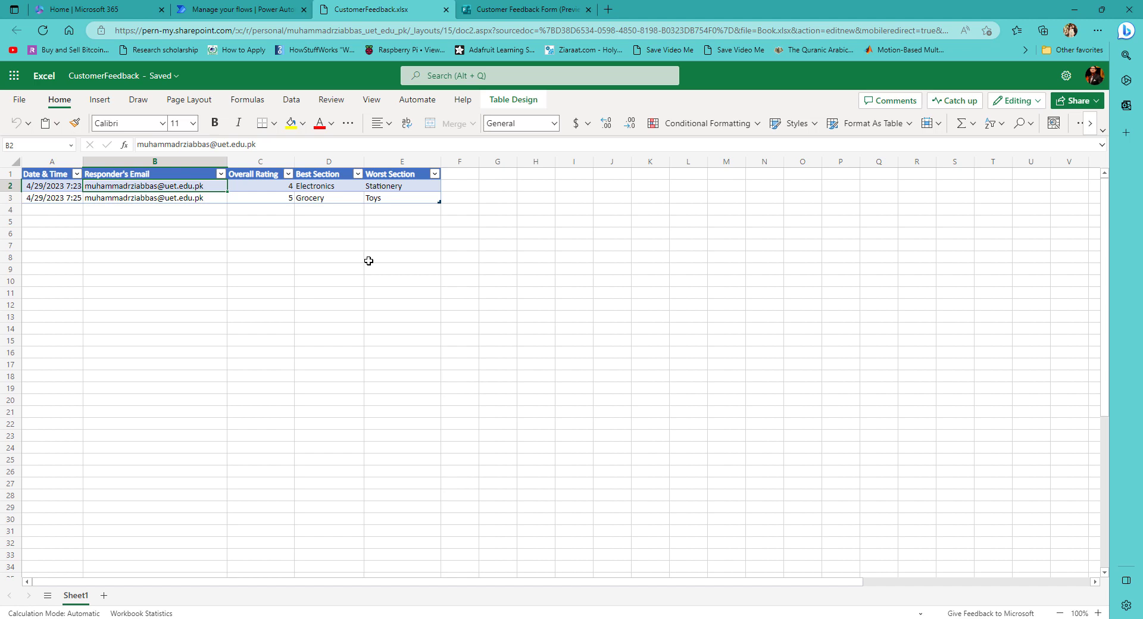
{"action": "left_click", "coordinate": [259, 12]}
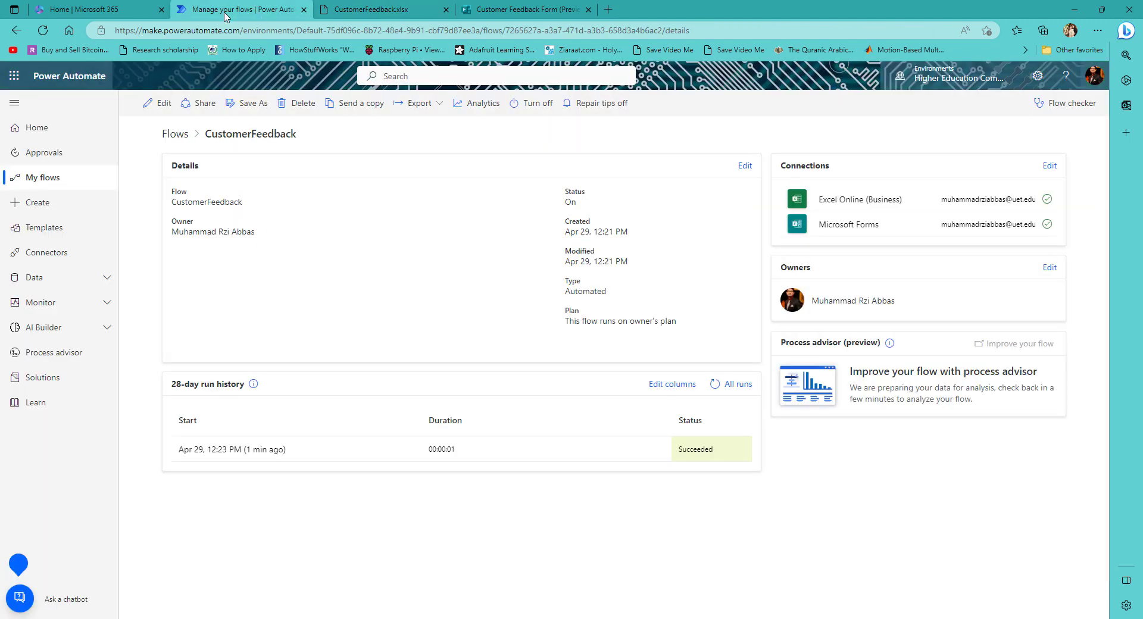